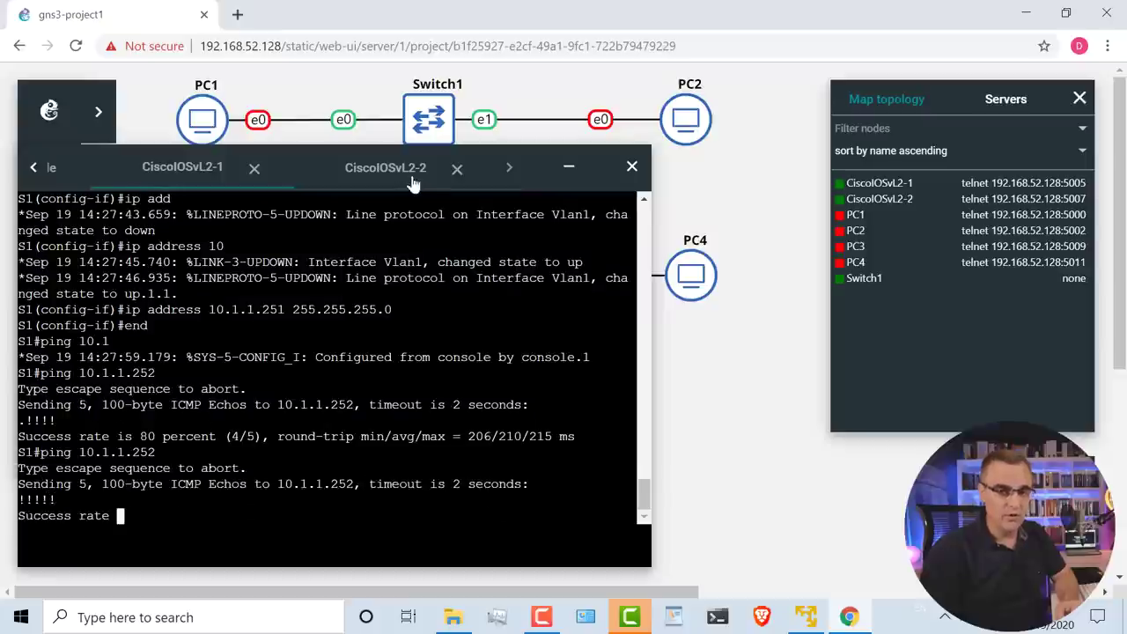
Step: After S1's successful ping to 10.1.1.252, switch to the CiscoIOSvL2-2 console for an S2# prompt
click(414, 179)
key(Return)
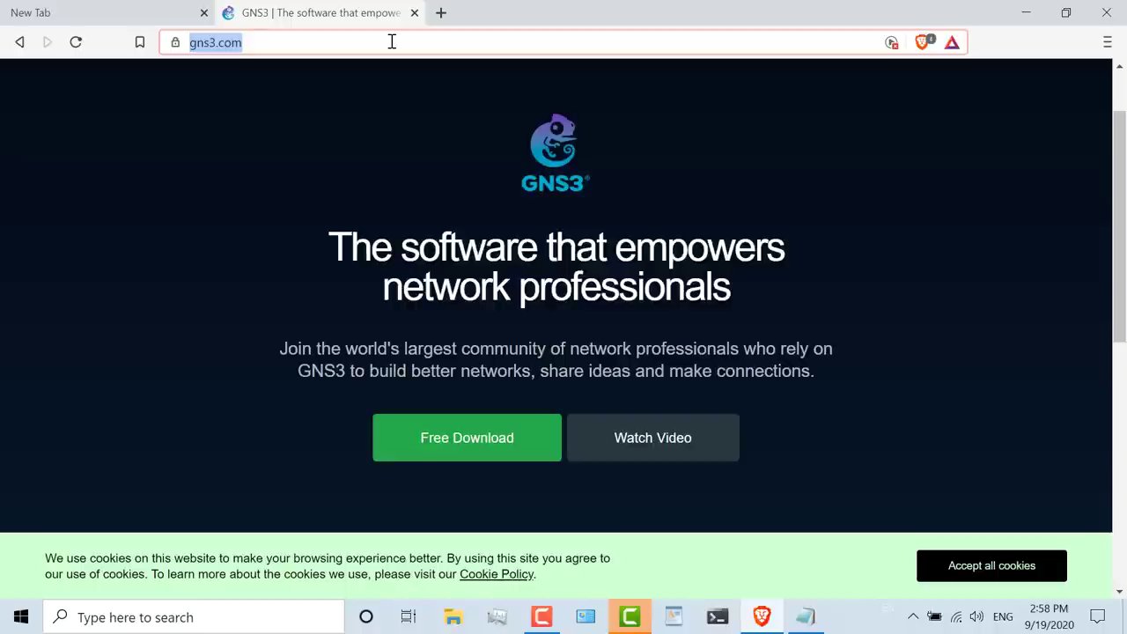
Step: Go to gns3.com and open the GNS3 Free Download page
text(gns3.com)
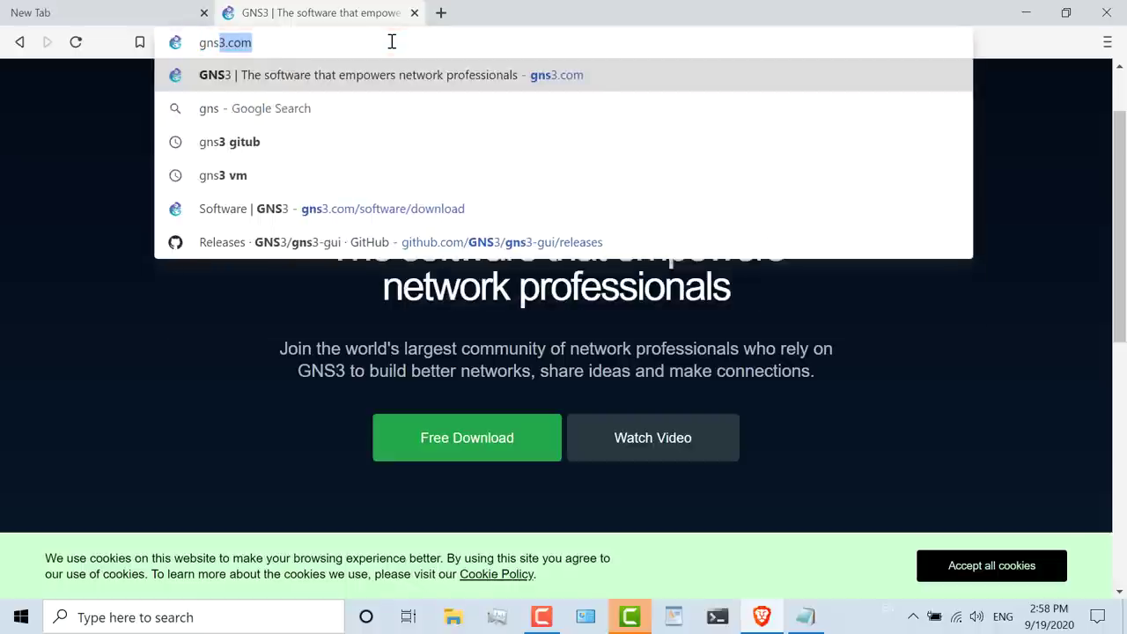
key(Return)
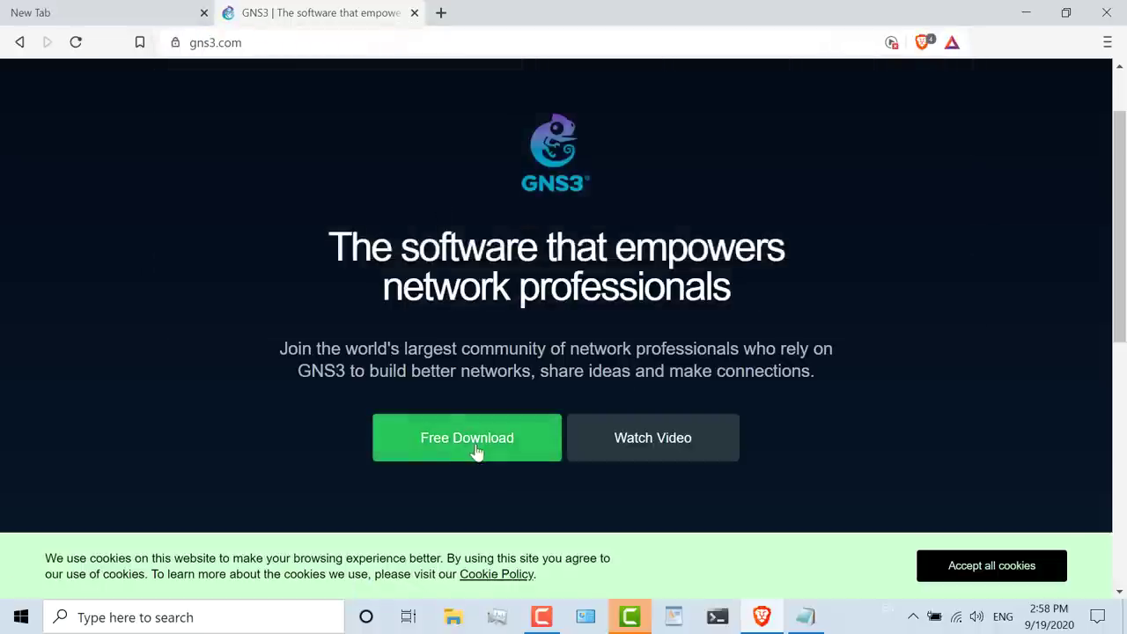
click(476, 450)
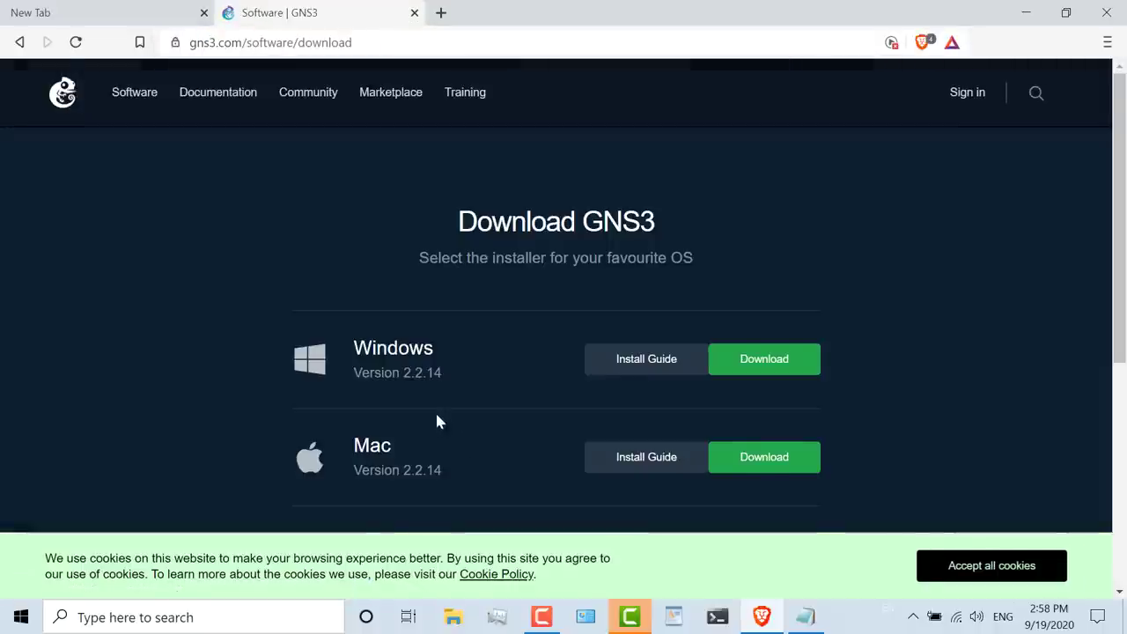
Step: Save the GNS3 VM 2.2.14 zip for VMware Workstation into Downloads
scroll(437, 422, down, 1)
scroll(430, 284, down, 1)
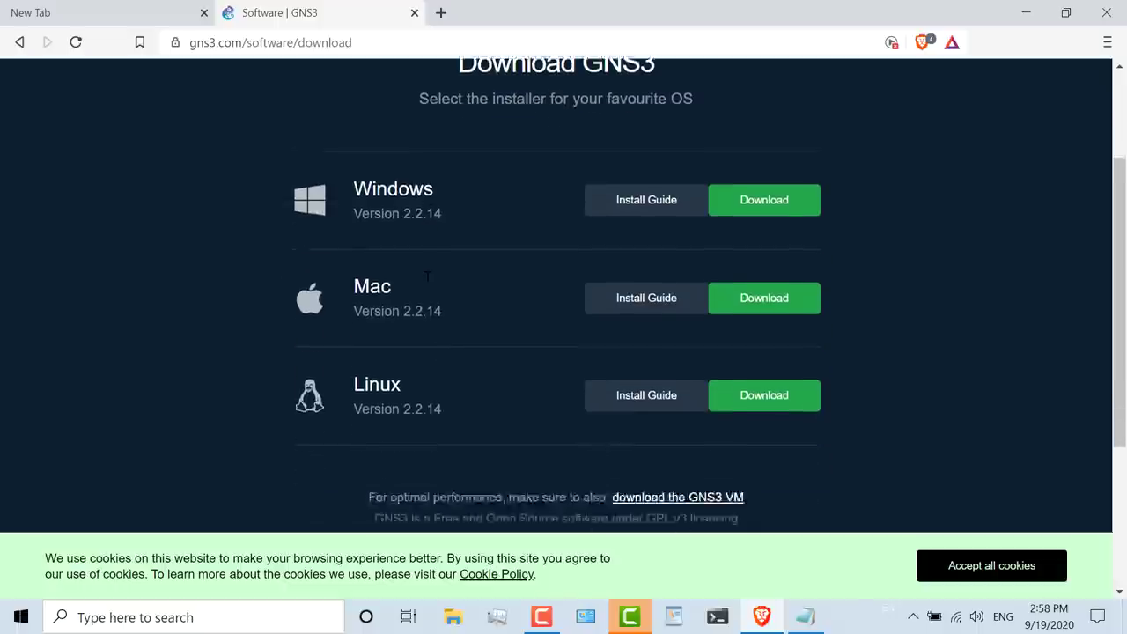
scroll(528, 361, down, 2)
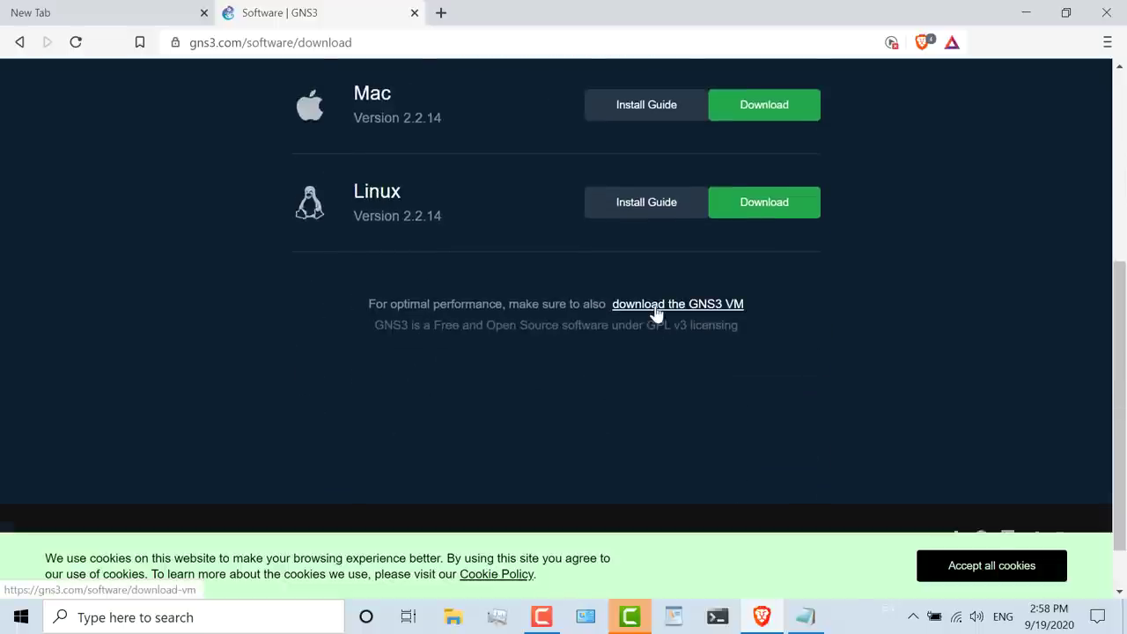
click(656, 312)
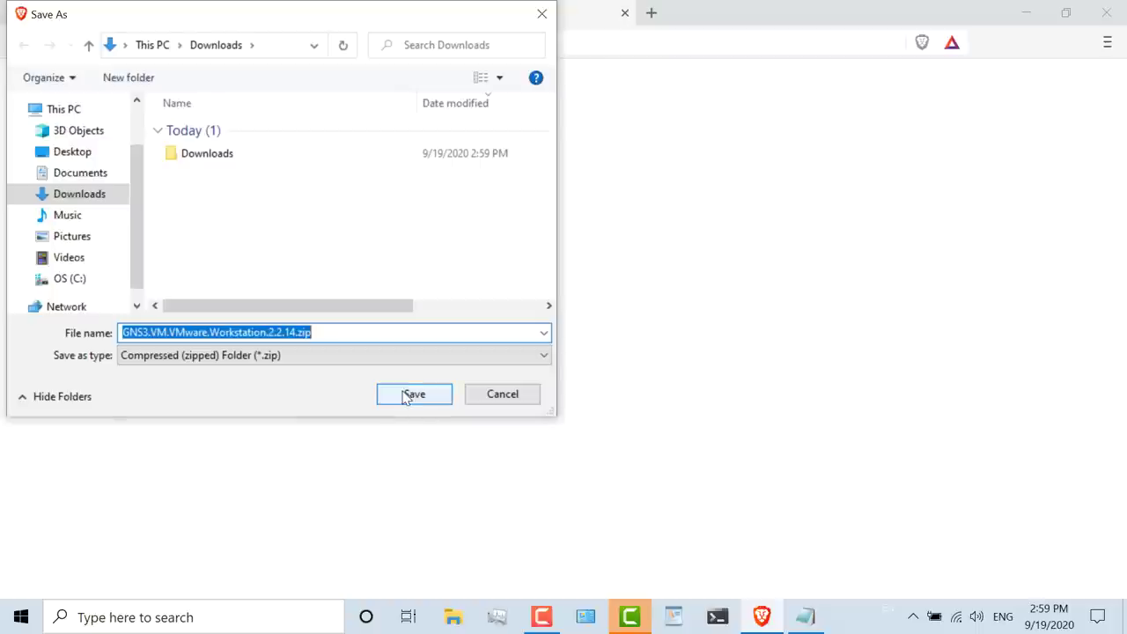
click(407, 396)
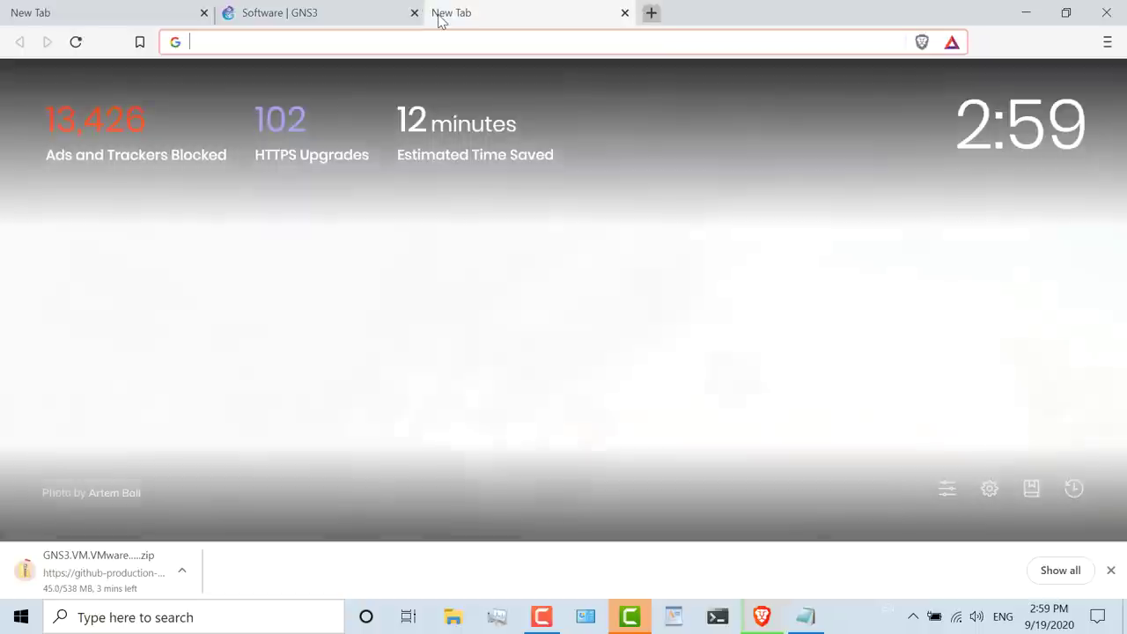
Step: Go to vmware.com and open the Workstation Player page from Free Product Downloads
text(vmwar)
key(Return)
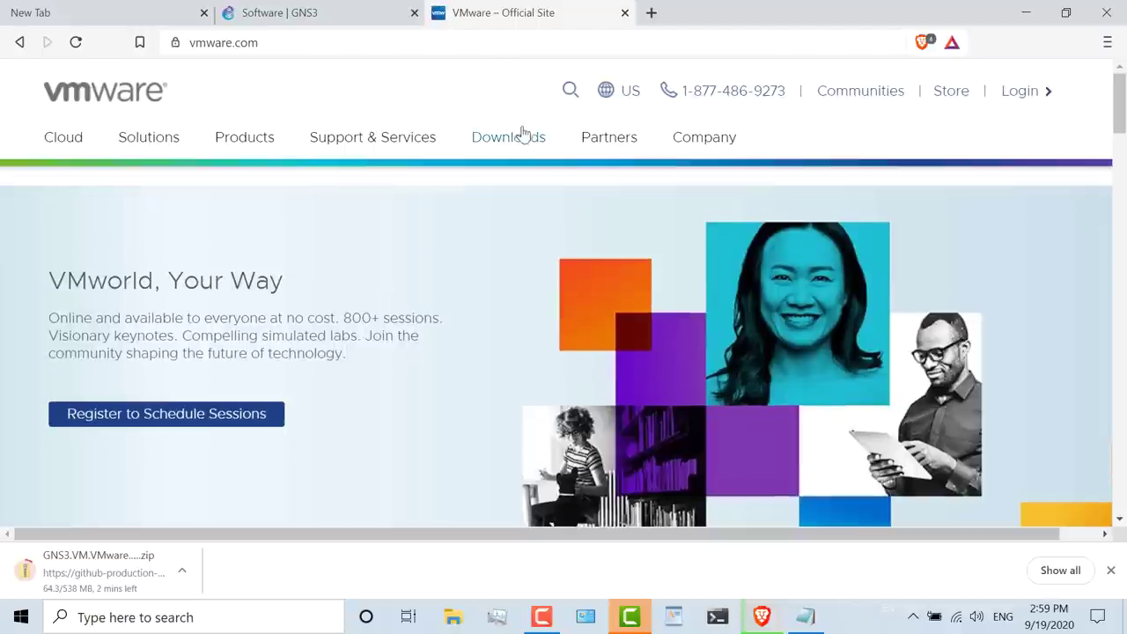
click(519, 136)
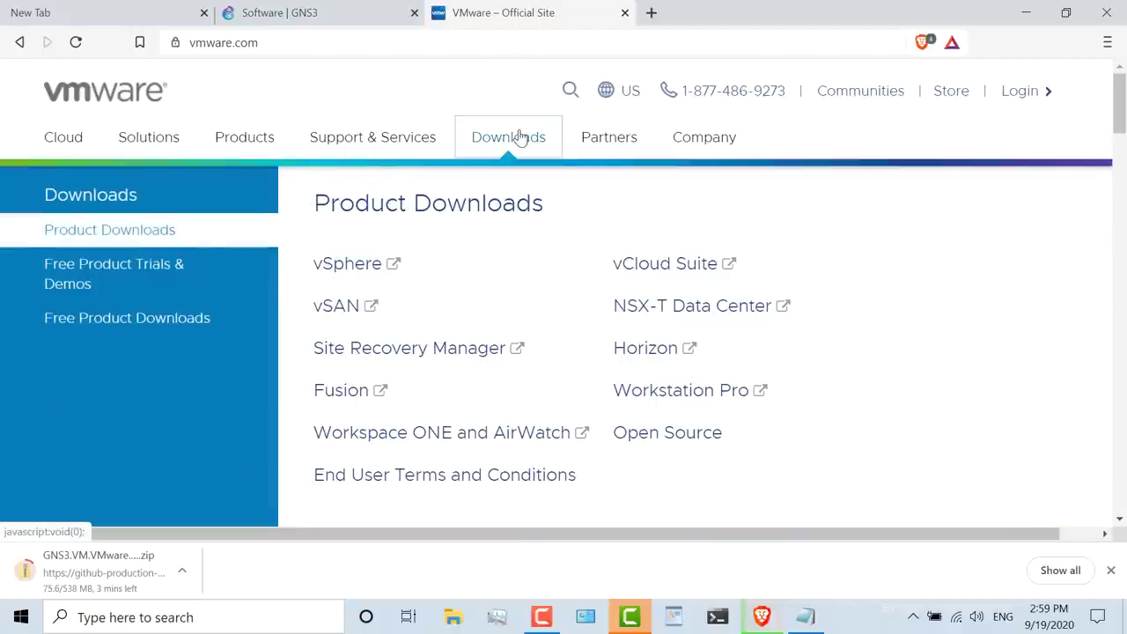
mouse_move(161, 317)
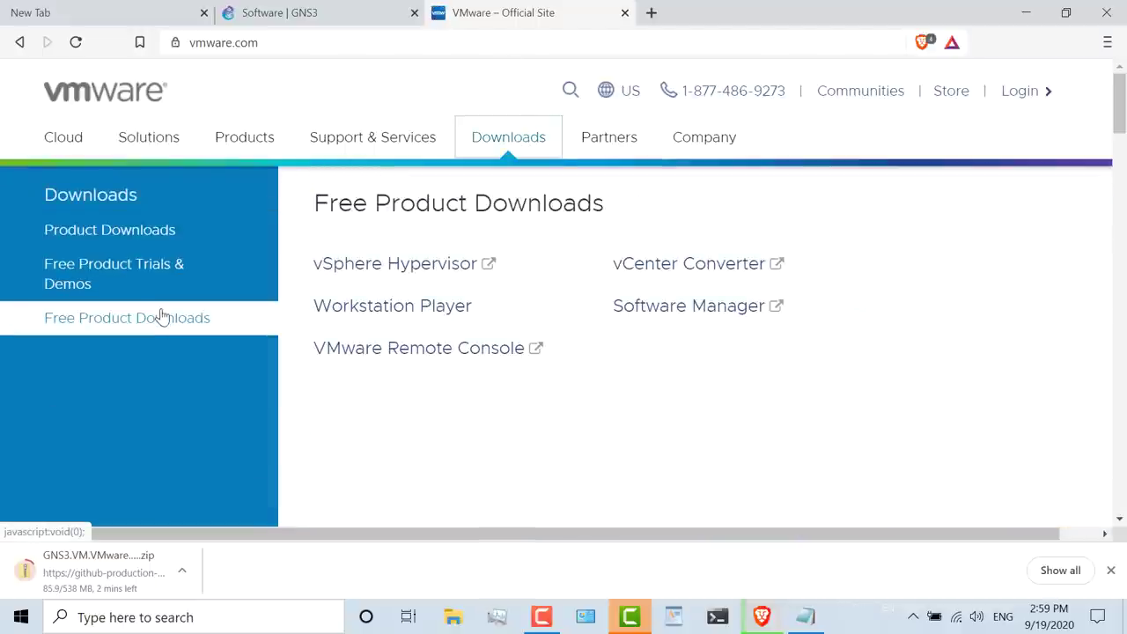
click(368, 310)
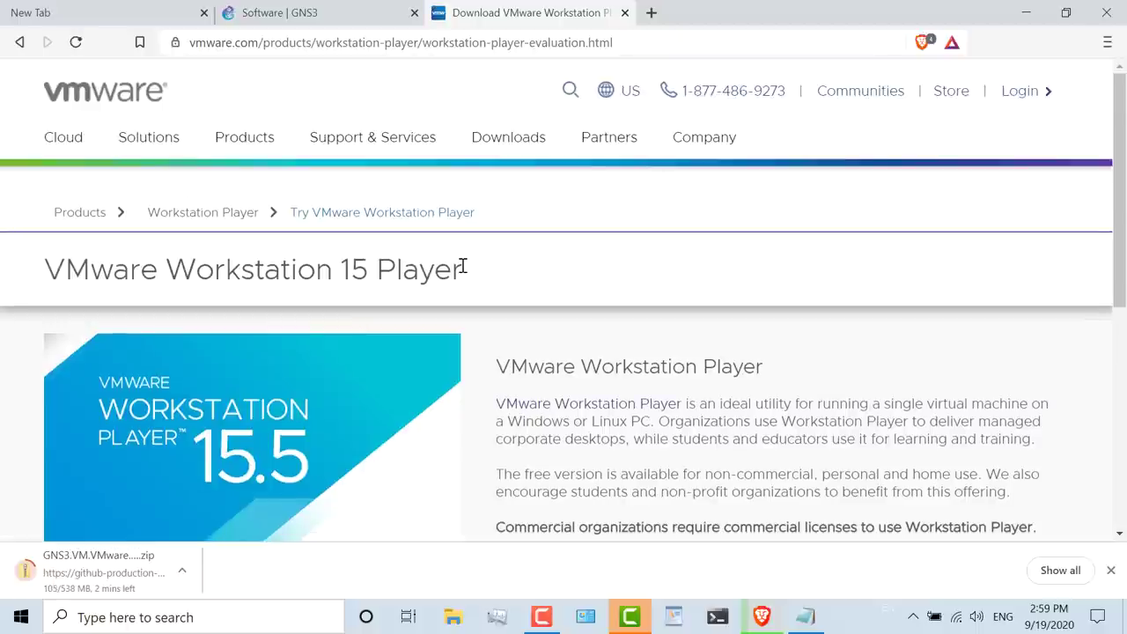
Step: Download the Windows installer VMware-player-16.0.0-16894299.exe and save it to Downloads
scroll(463, 269, down, 1)
scroll(422, 295, up, 1)
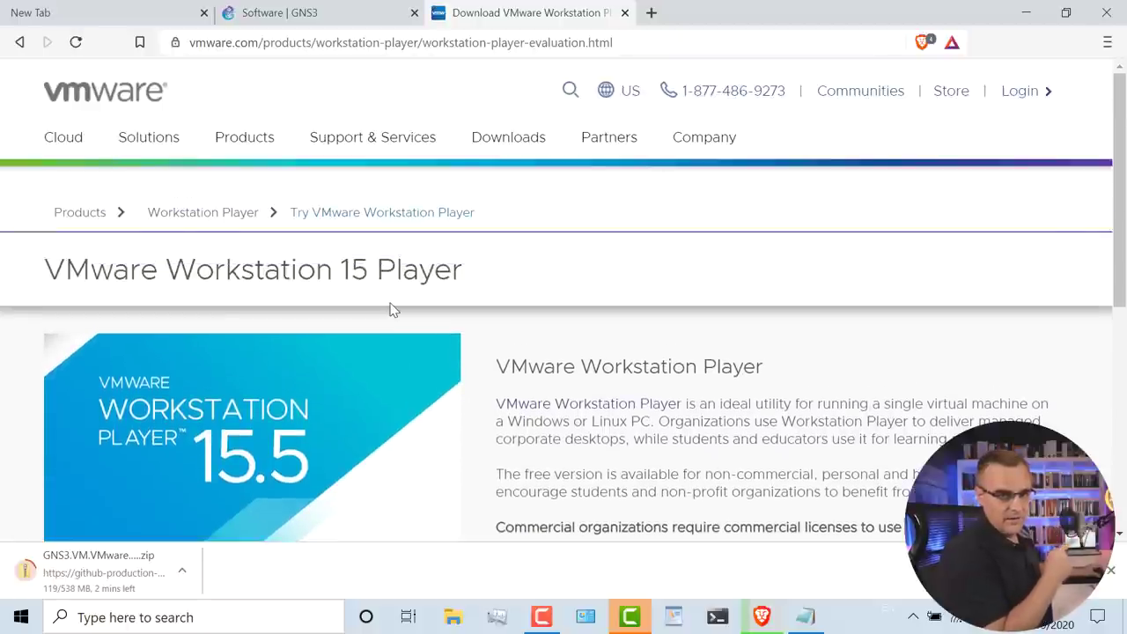
scroll(372, 327, down, 5)
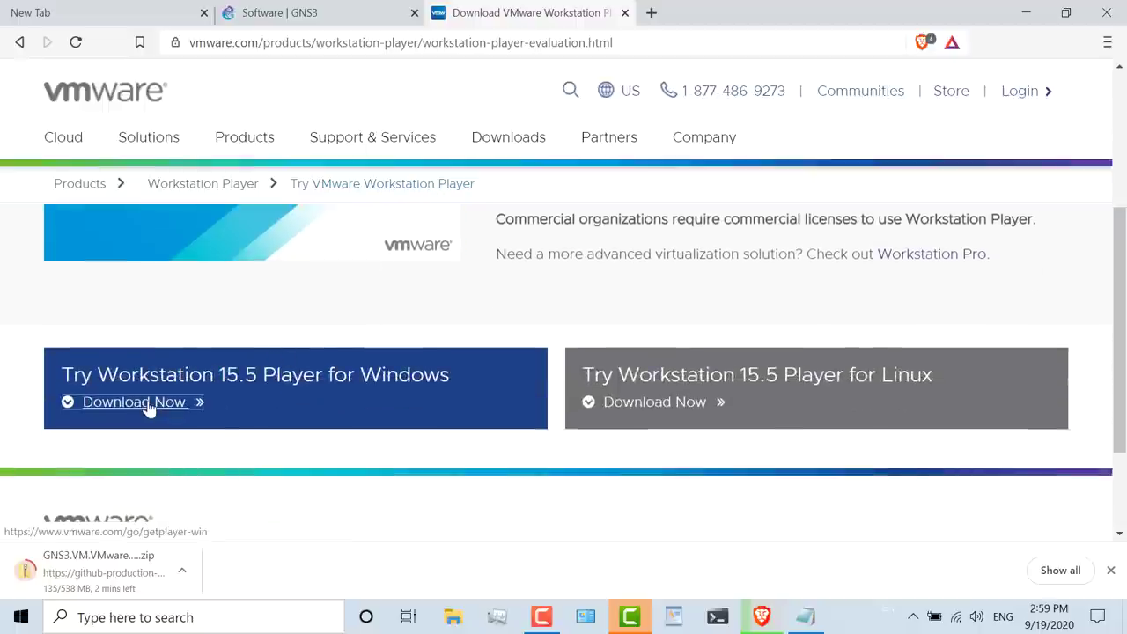
click(149, 407)
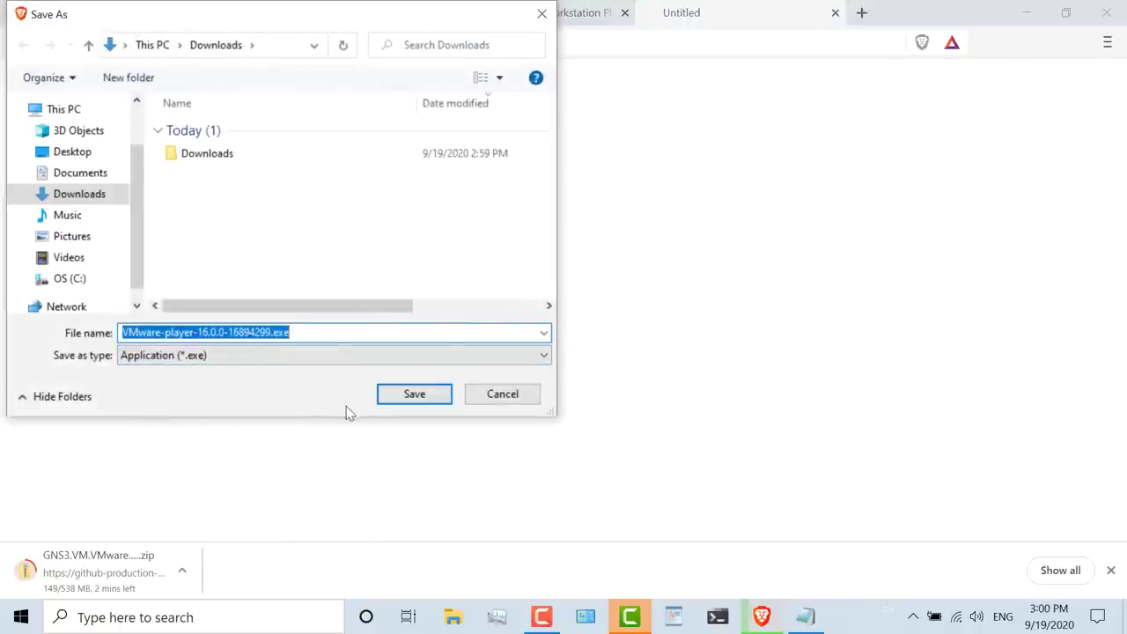
click(434, 396)
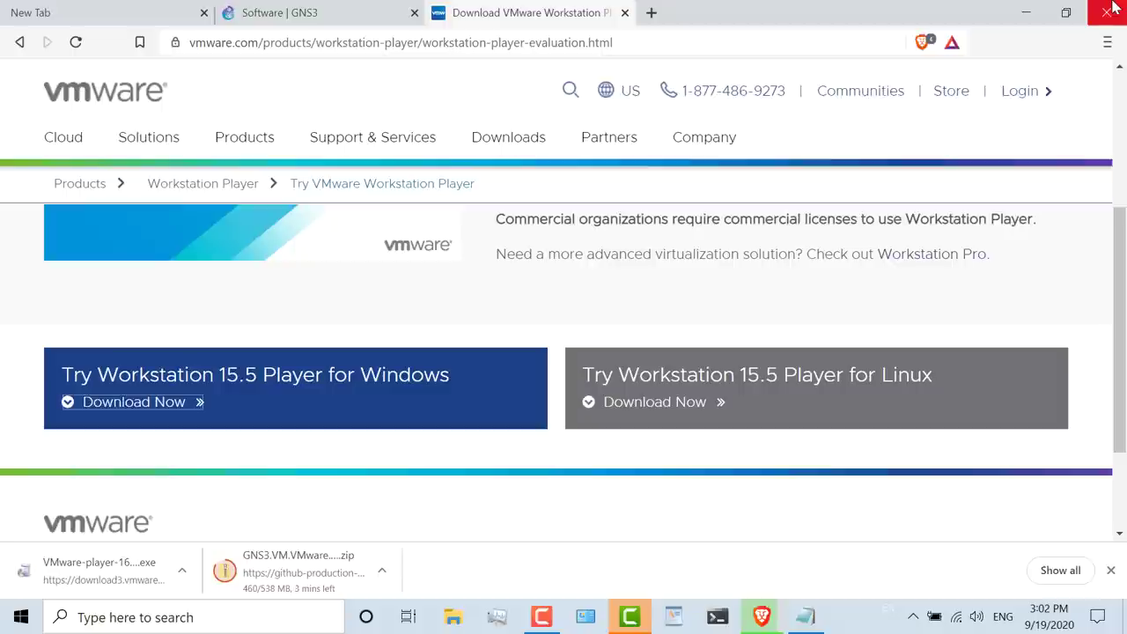
Step: Run VMware-player-16.0.0-16894299.exe from Downloads, allowing it past the security warning and UAC prompt
click(181, 577)
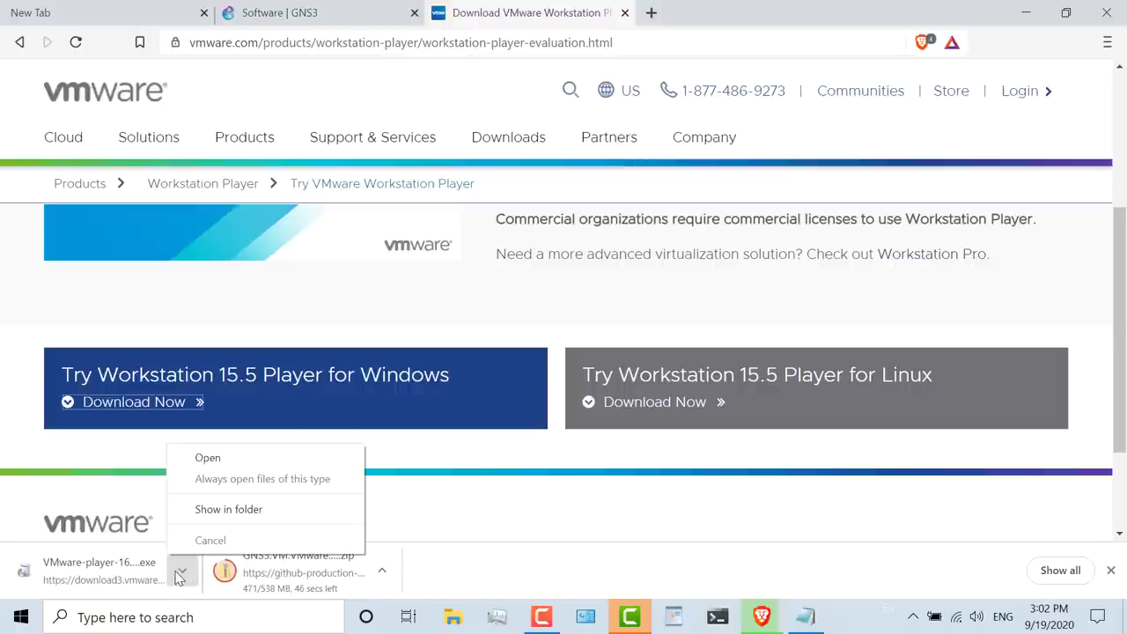
click(231, 510)
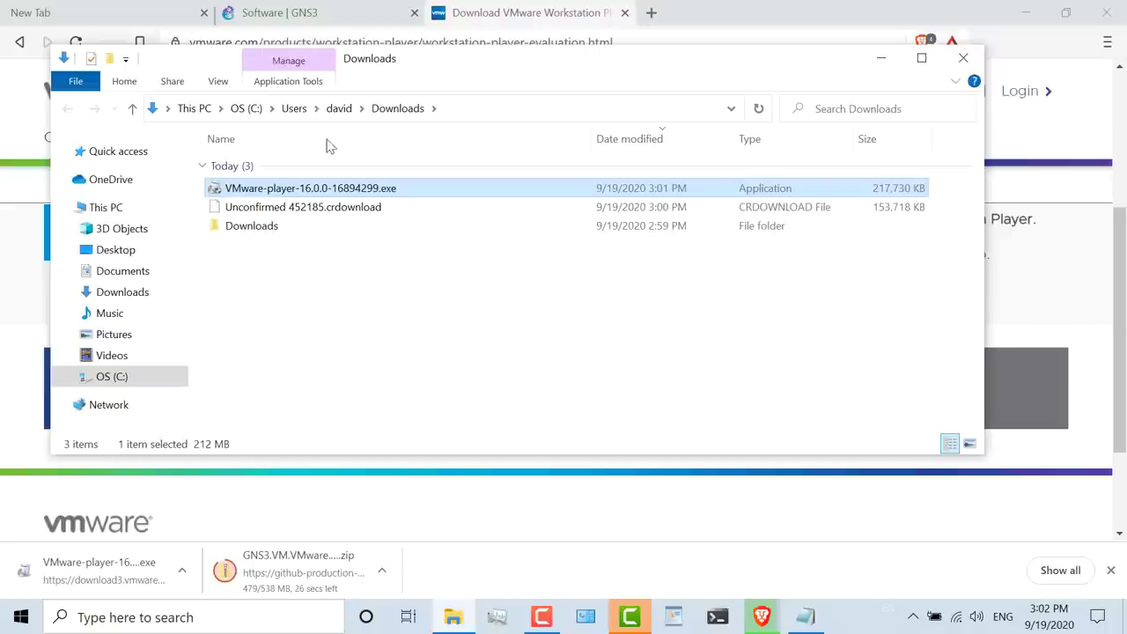
double_click(342, 189)
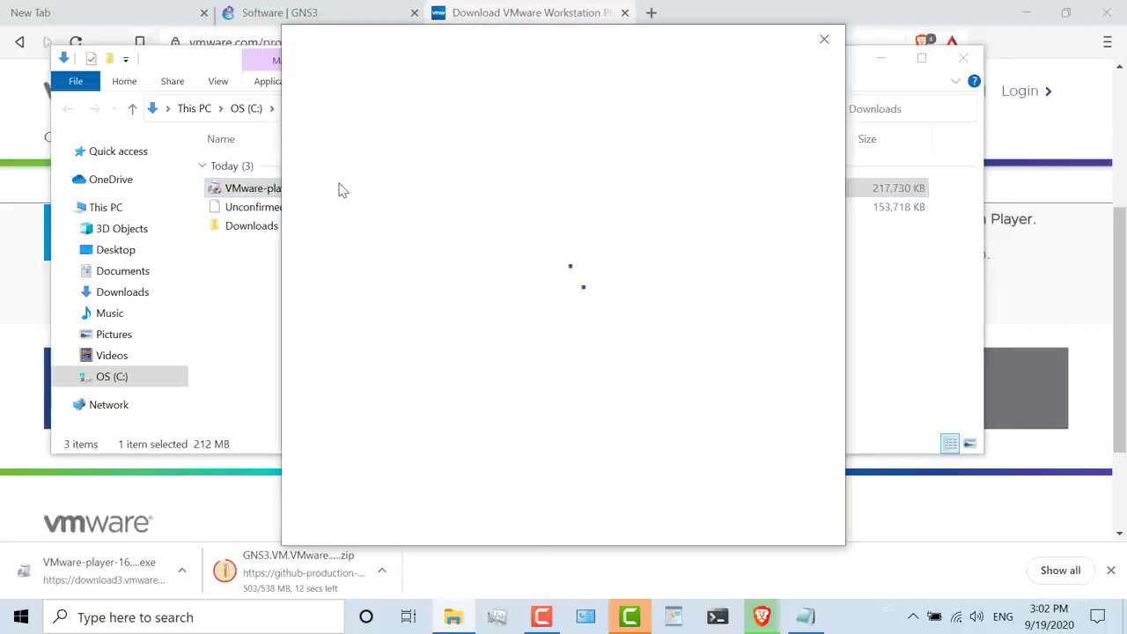
click(648, 360)
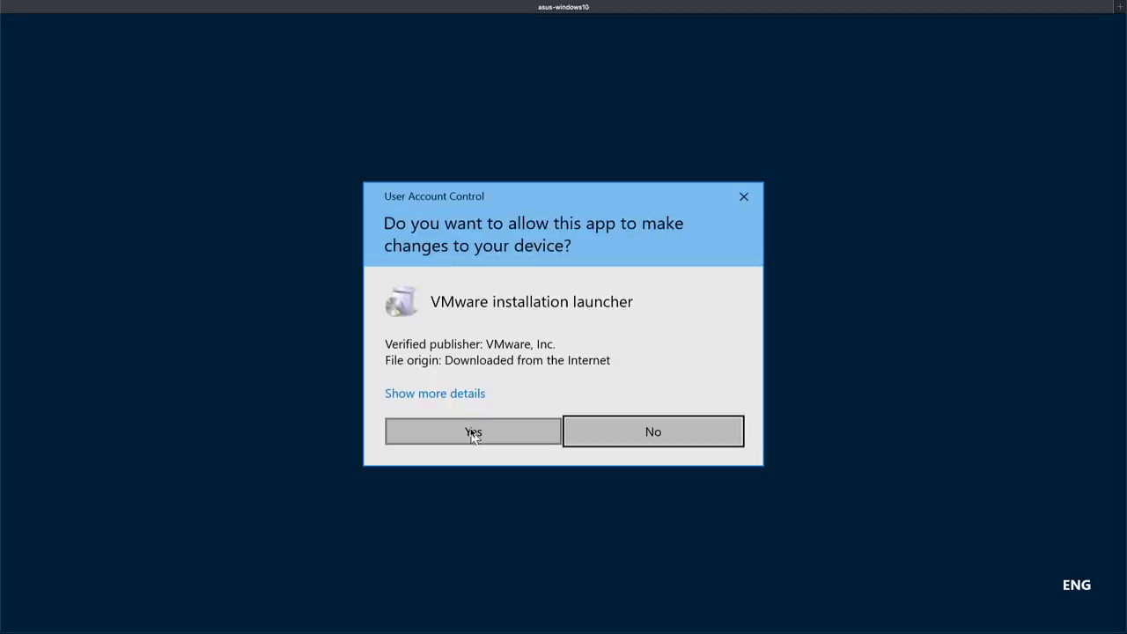
click(472, 432)
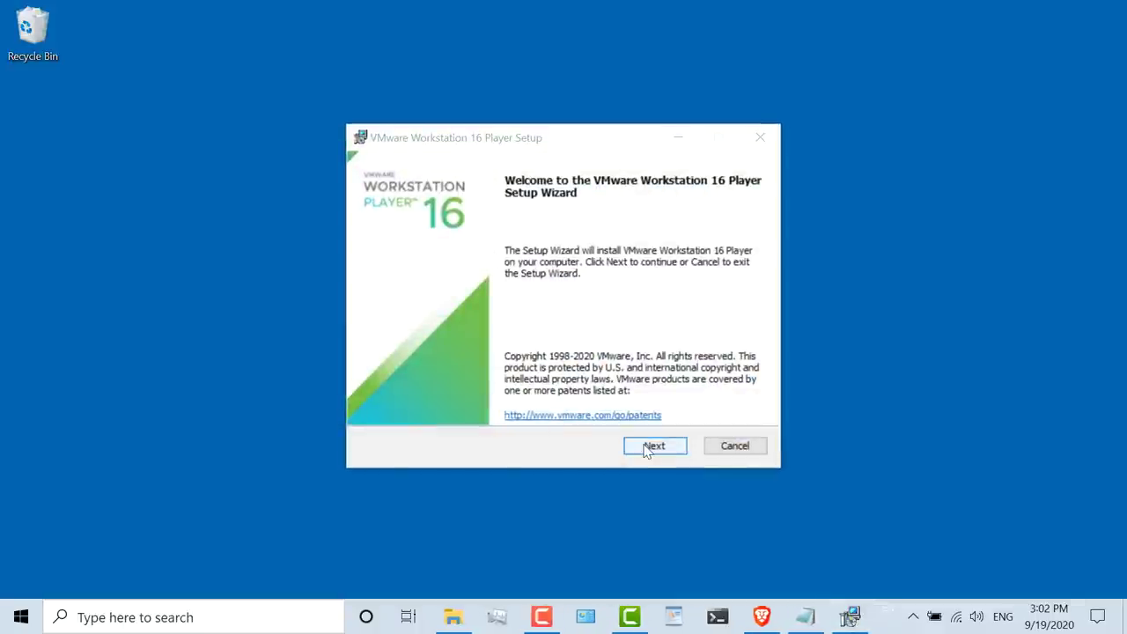
Step: Accept the licence, keep default setup, experience and shortcut options, and install Workstation 16 Player
click(647, 448)
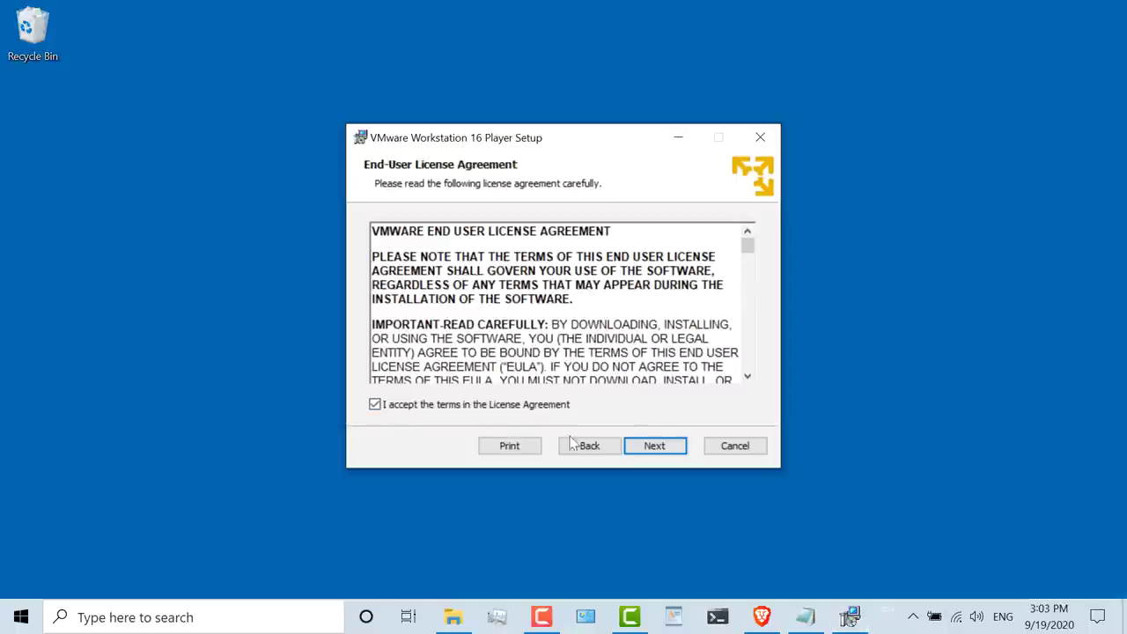
click(643, 451)
click(657, 450)
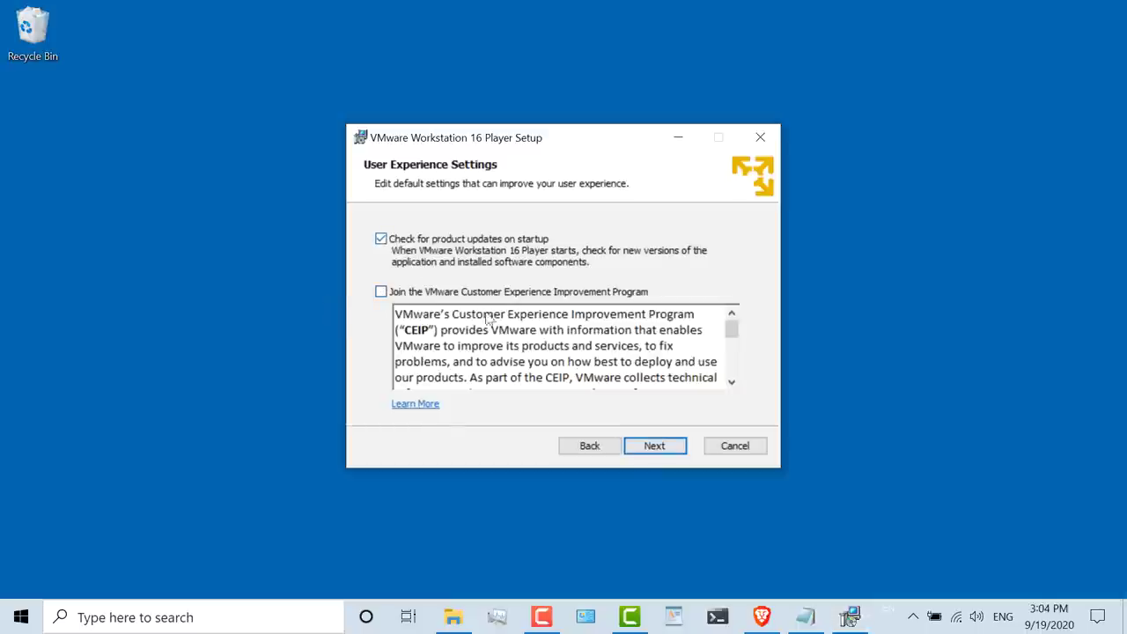
click(662, 449)
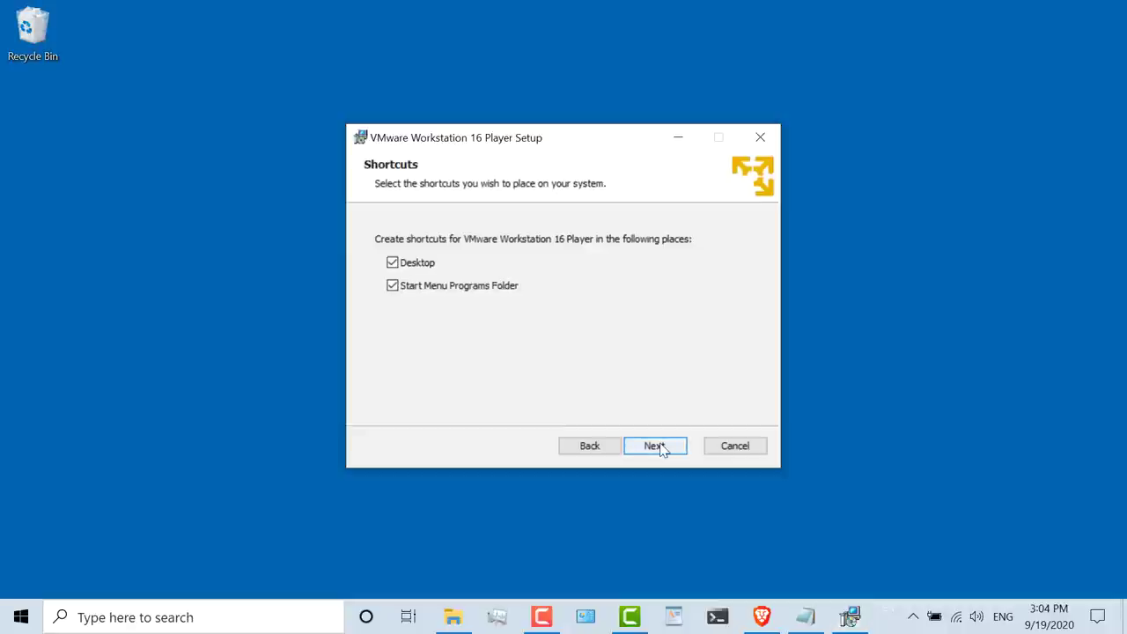
click(662, 449)
click(660, 447)
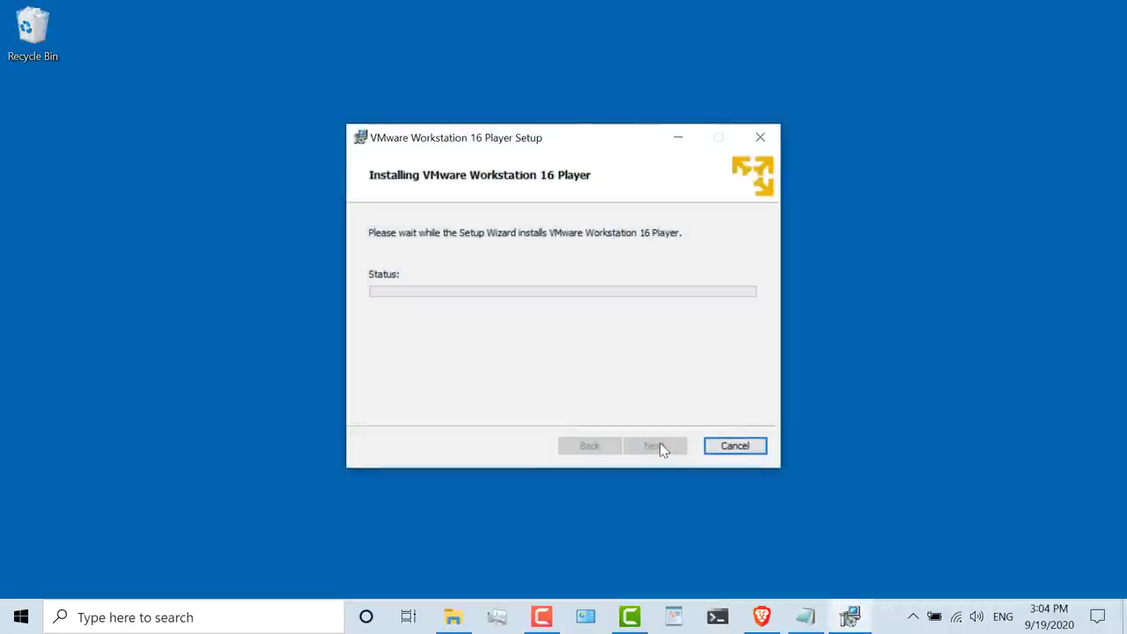
click(260, 618)
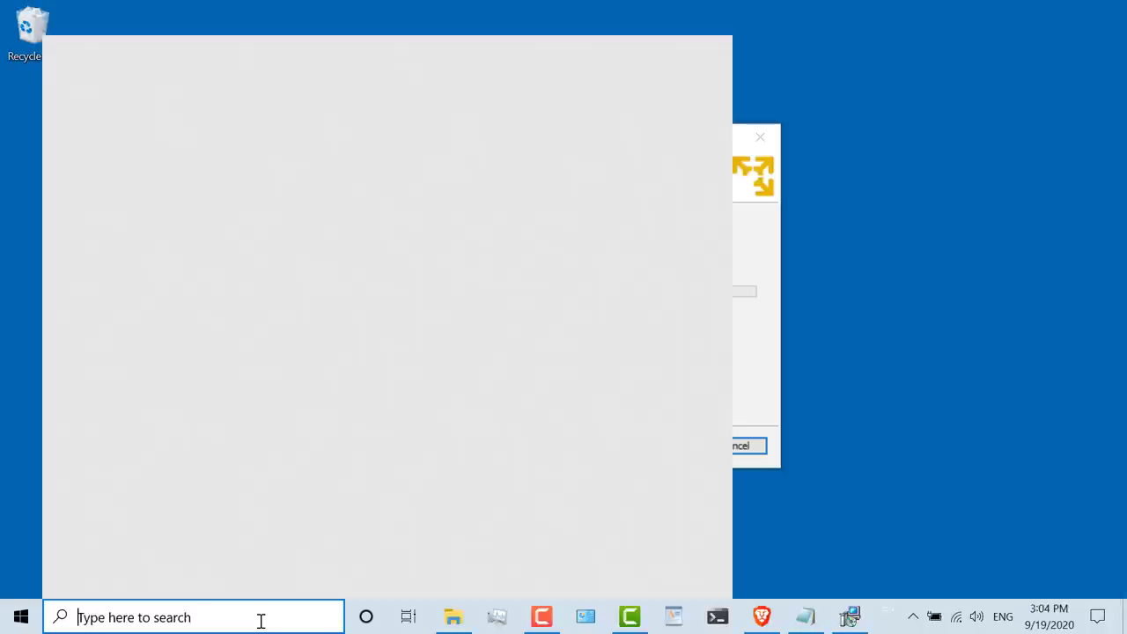
Step: Open the network adapters list in Control Panel's Network and Sharing Center
text(contro)
key(Return)
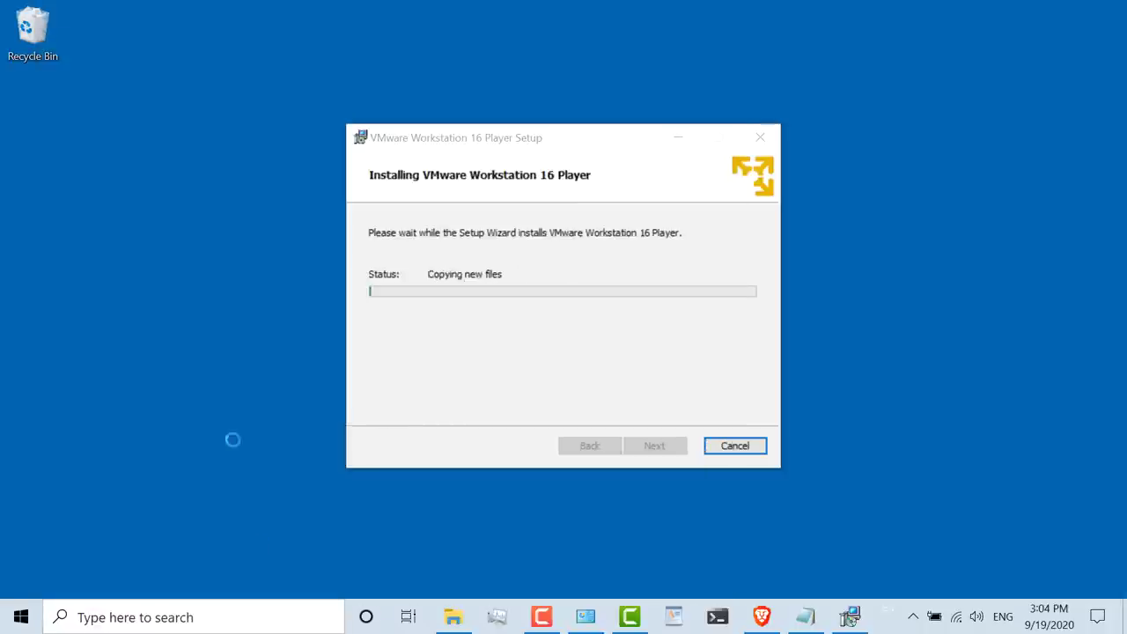
click(291, 251)
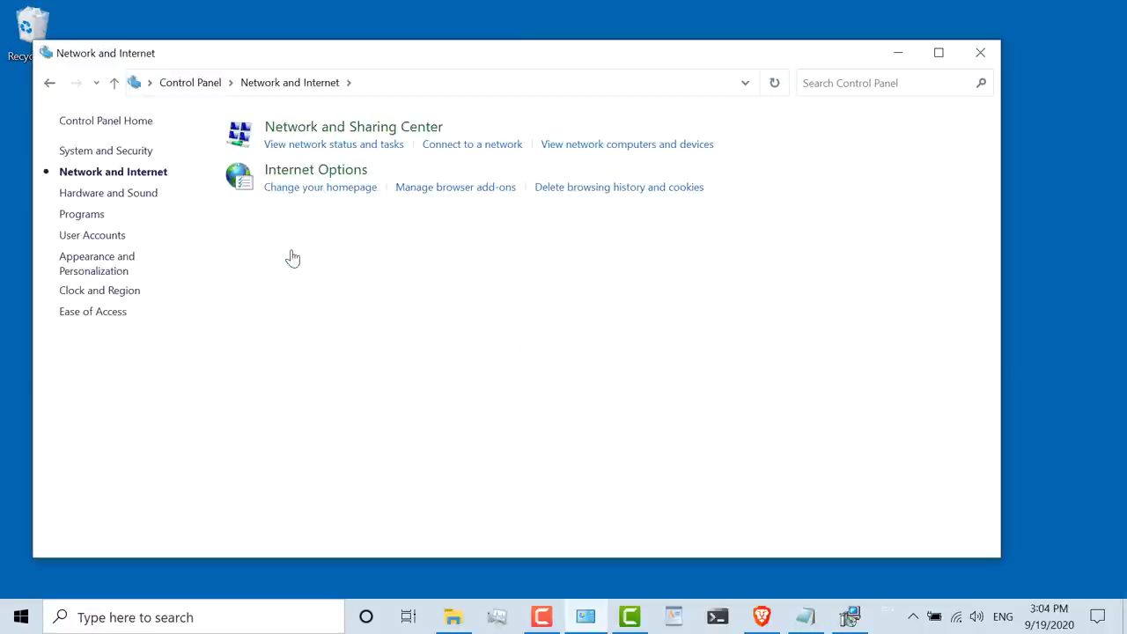
click(295, 128)
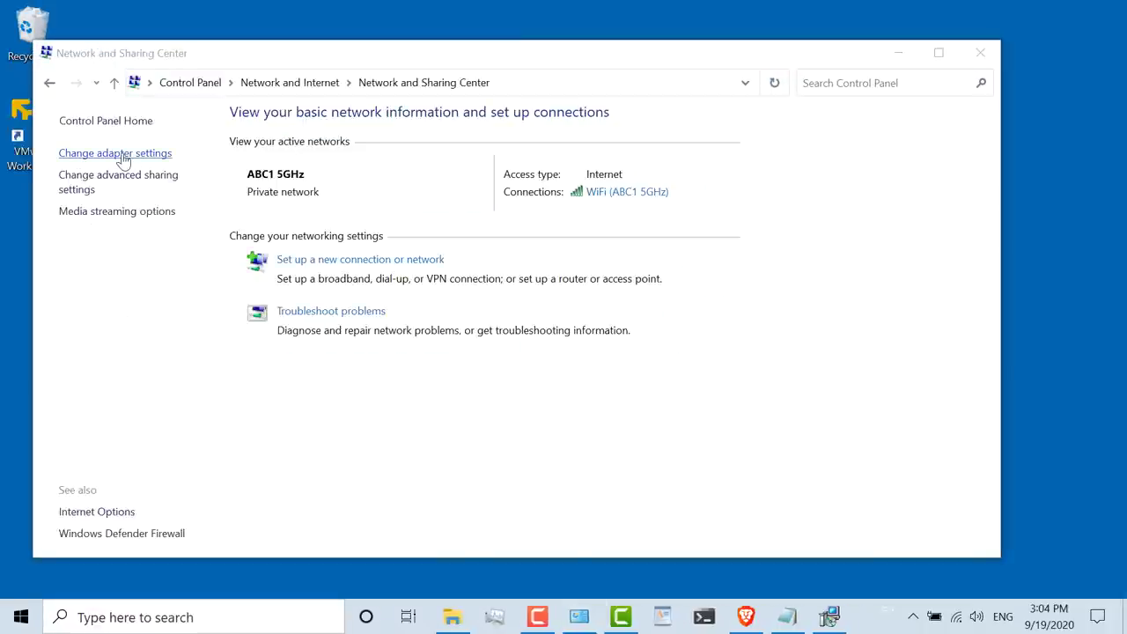
click(132, 155)
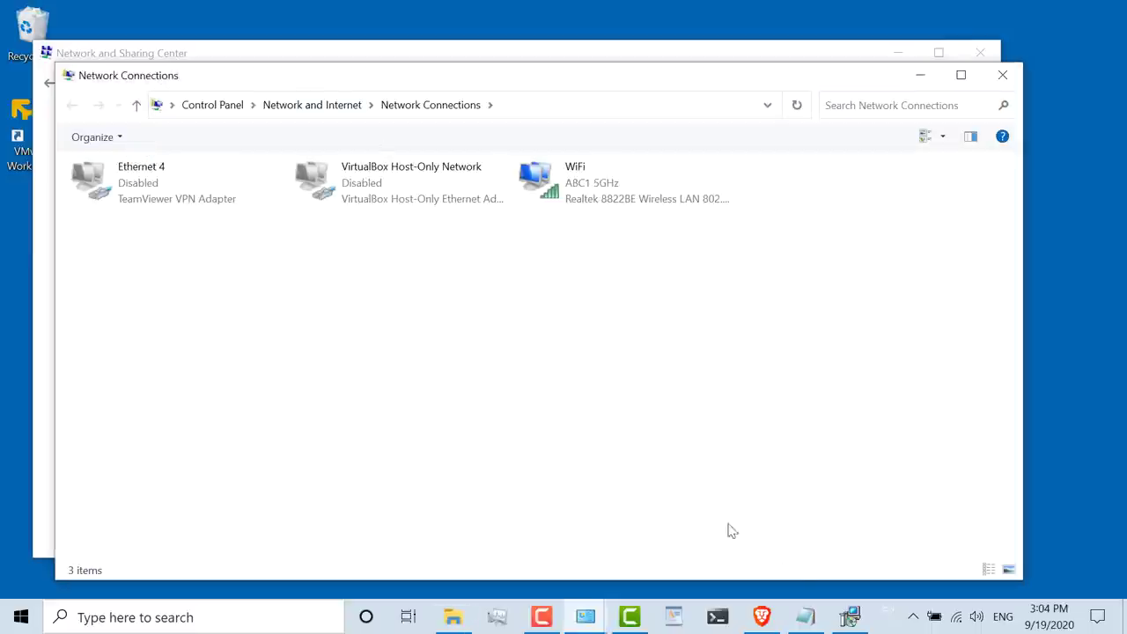
Step: Check the new VMware adapters Ethernet 2 and Ethernet 3, then finish the Player installation
click(849, 619)
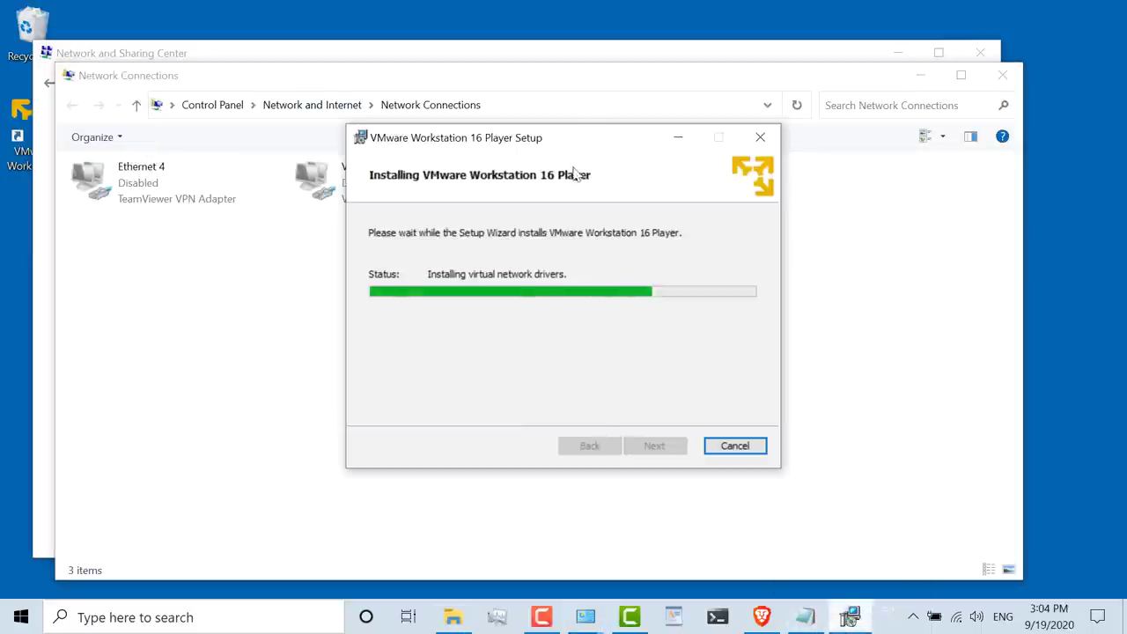
drag(546, 132, 778, 279)
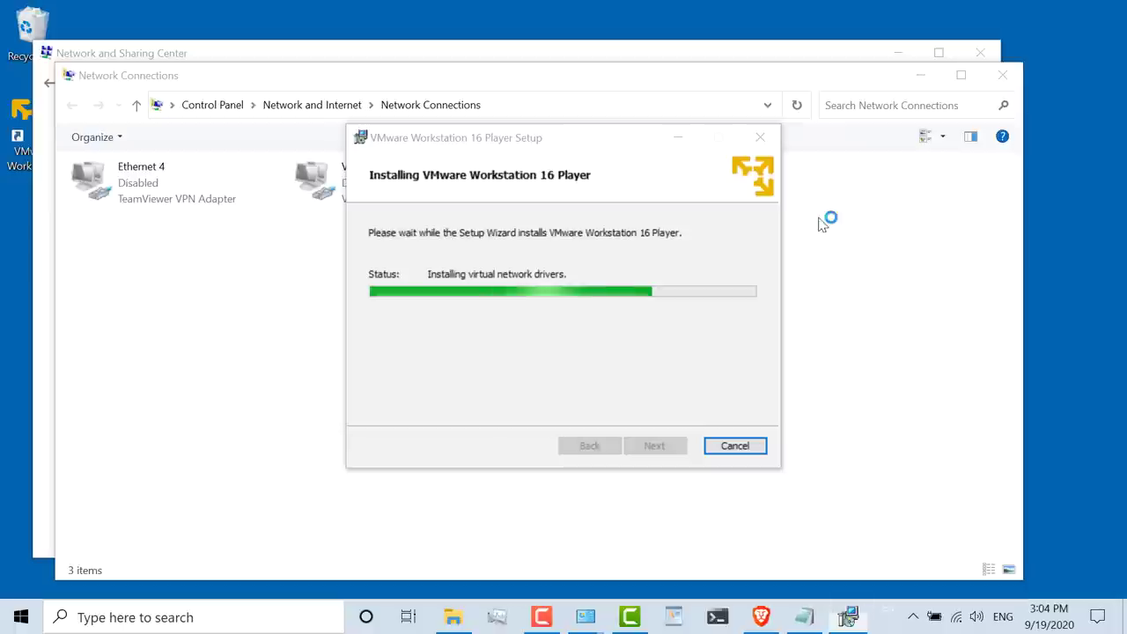
drag(561, 137, 801, 231)
click(808, 181)
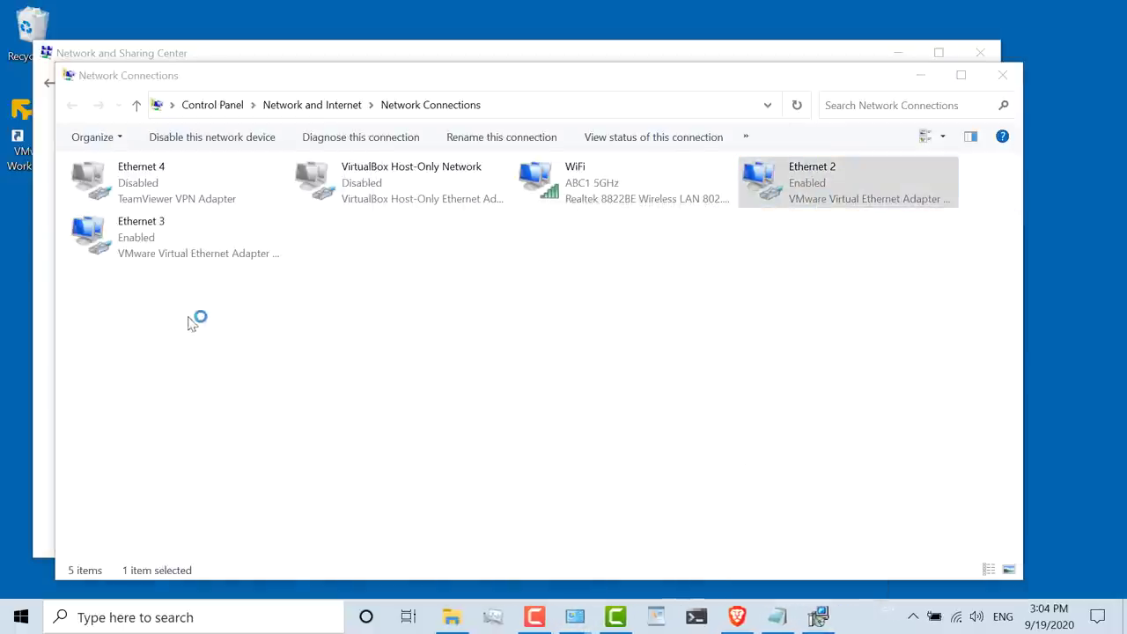
click(174, 240)
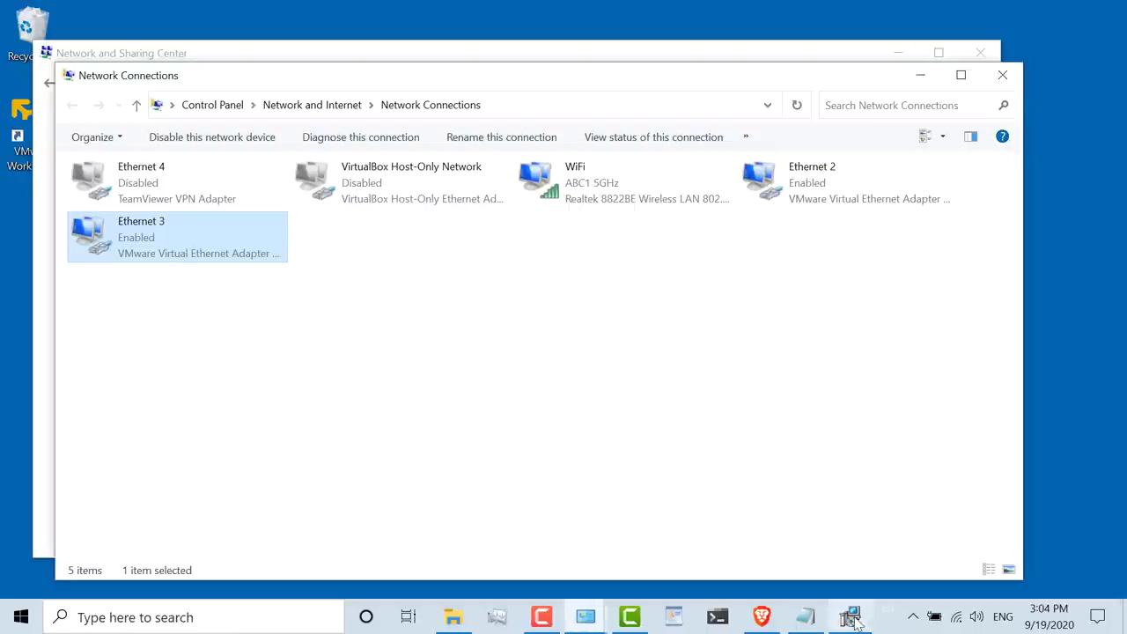
click(851, 617)
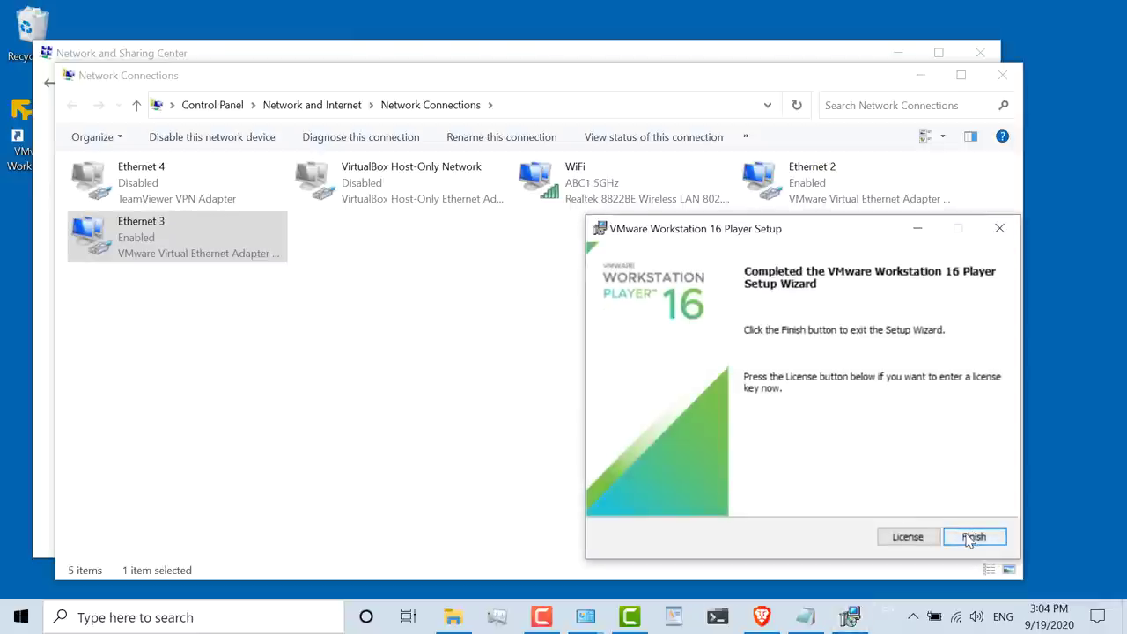
click(972, 538)
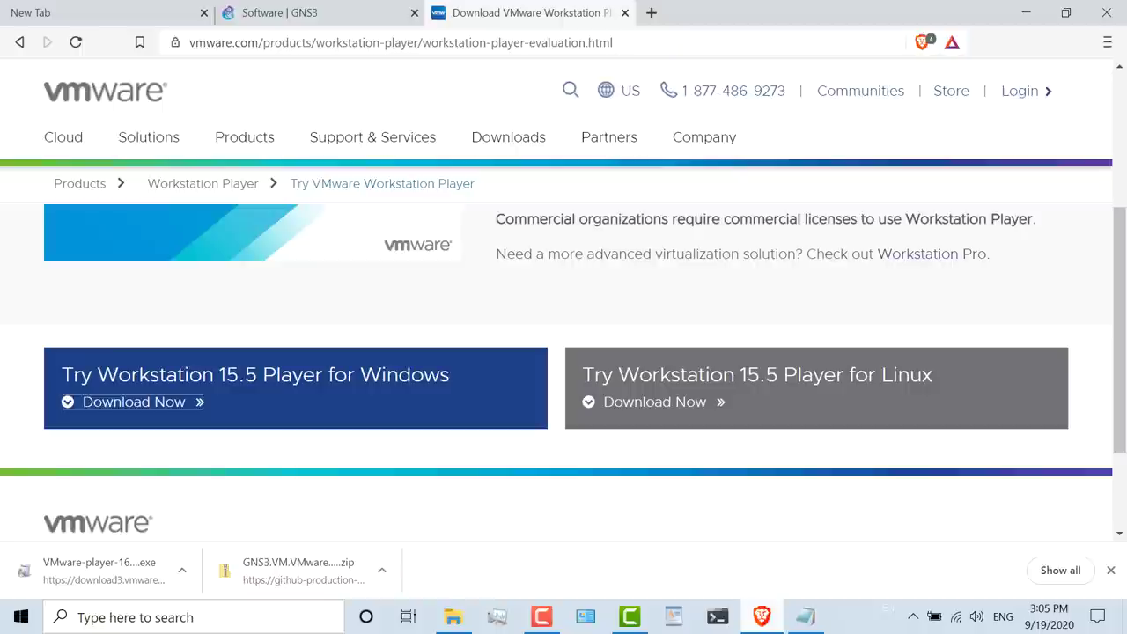
Step: Extract the downloaded GNS3 VM zip into its suggested folder in Downloads
click(382, 571)
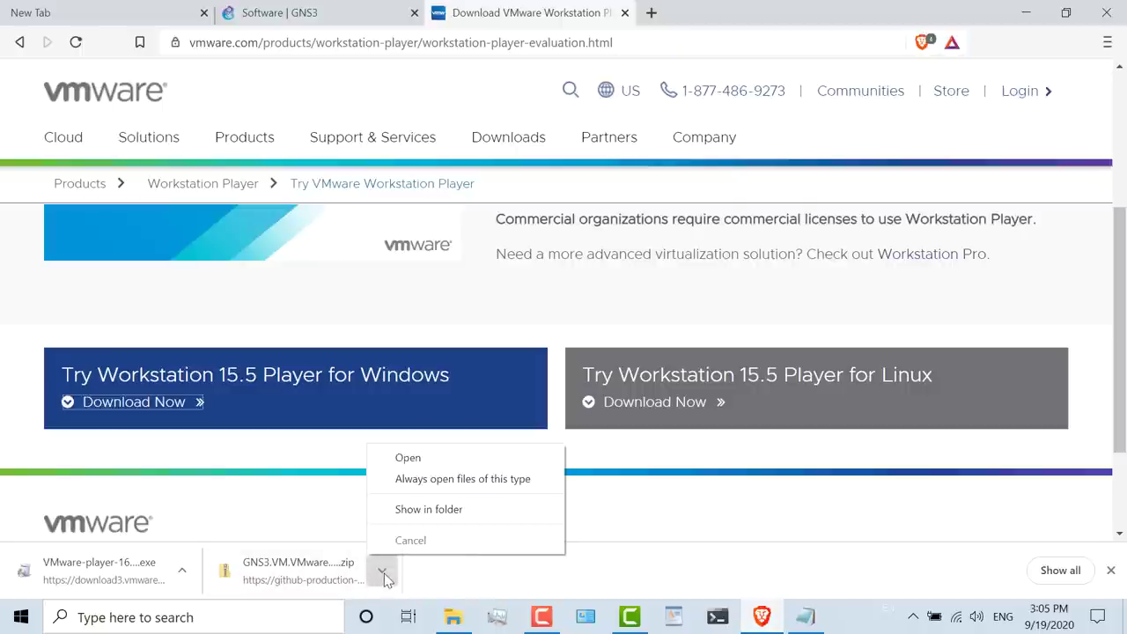
click(412, 514)
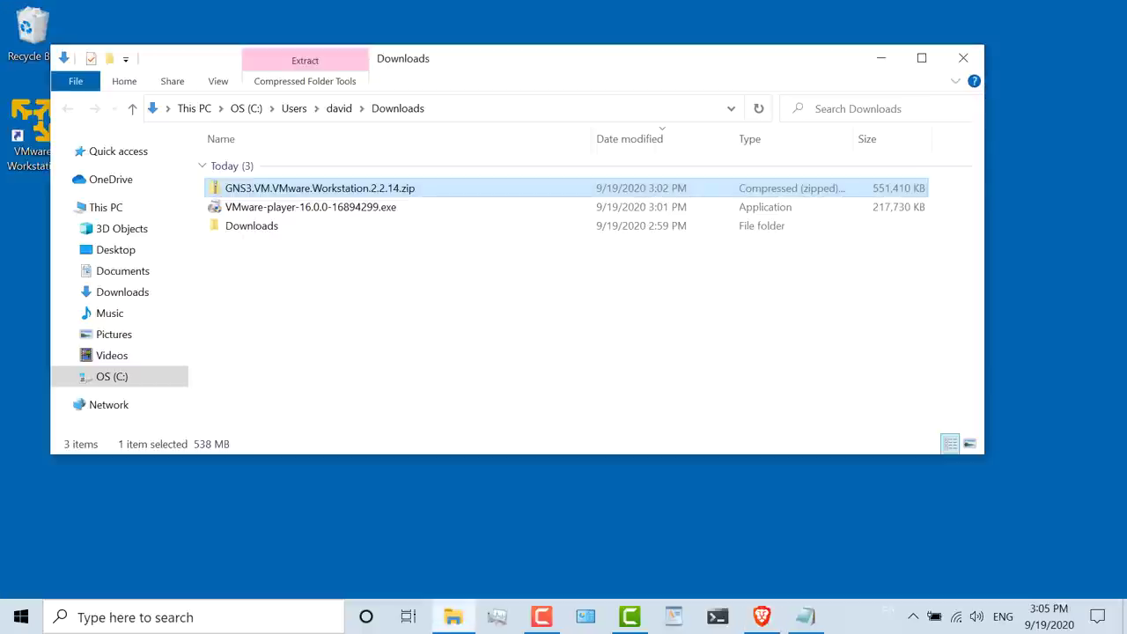
right_click(334, 193)
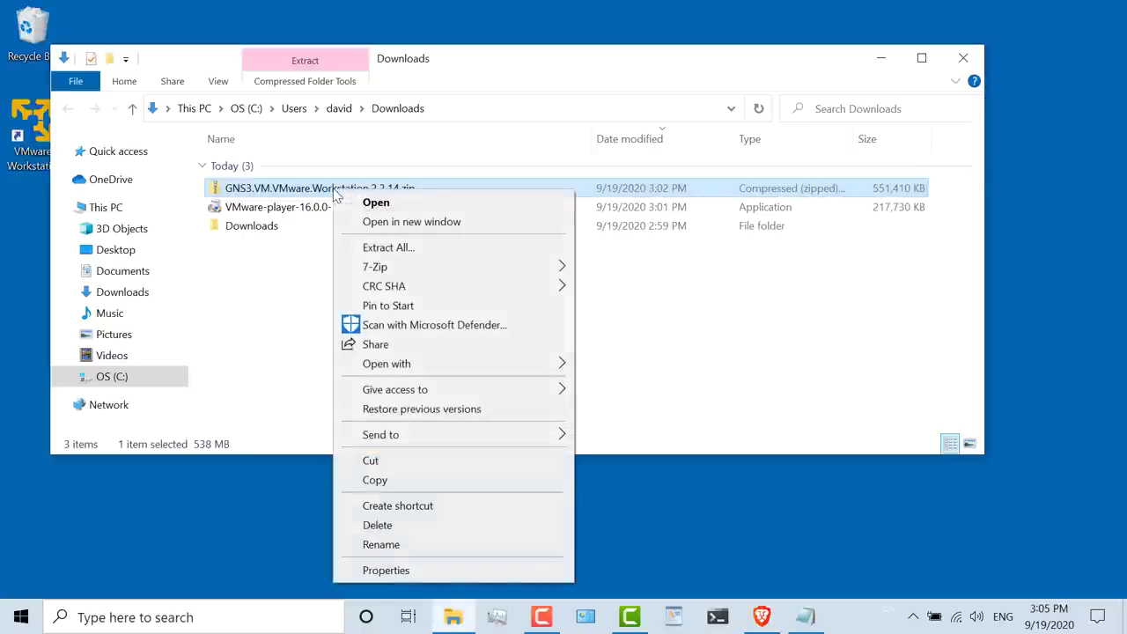
click(389, 249)
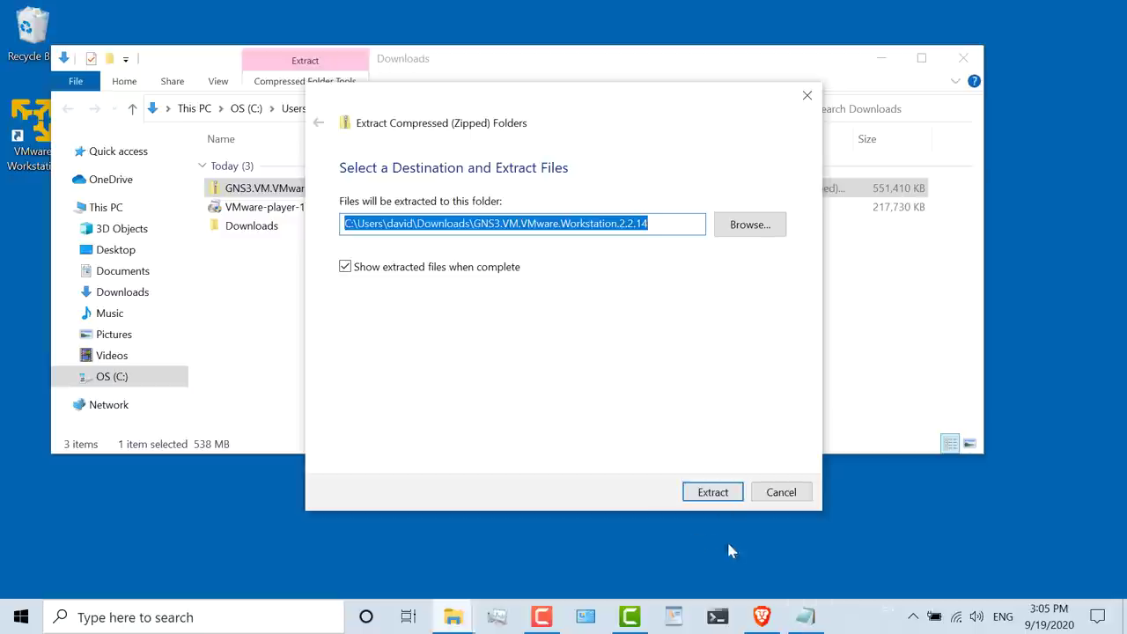
click(708, 493)
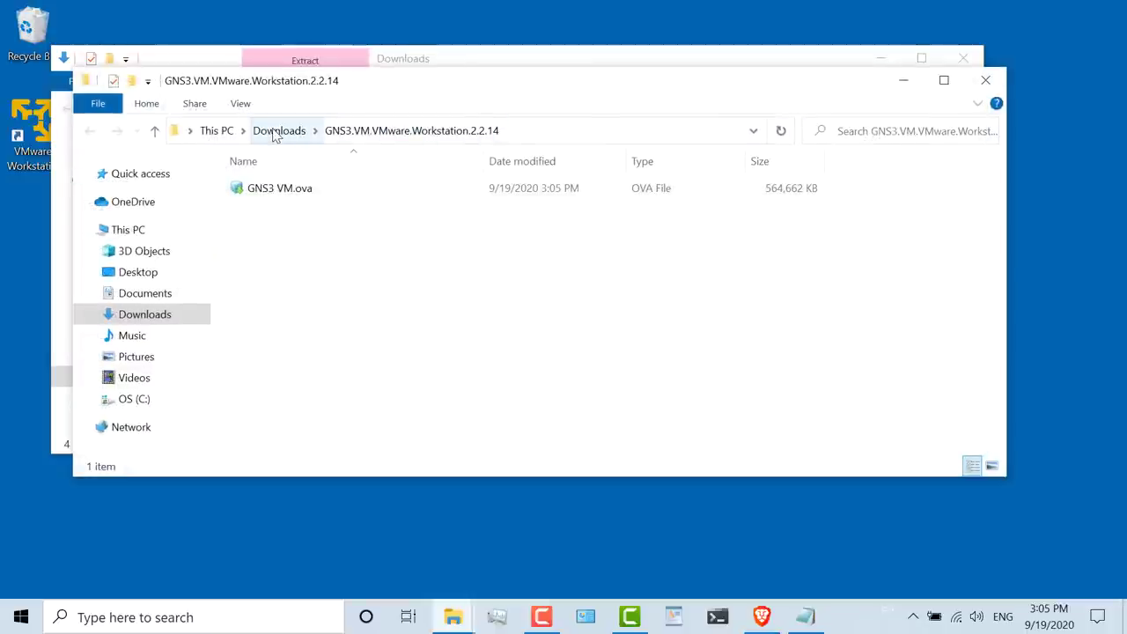
Step: Open GNS3 VM.ova in the extracted folder, then launch VMware Workstation 16 Player from the desktop
click(272, 130)
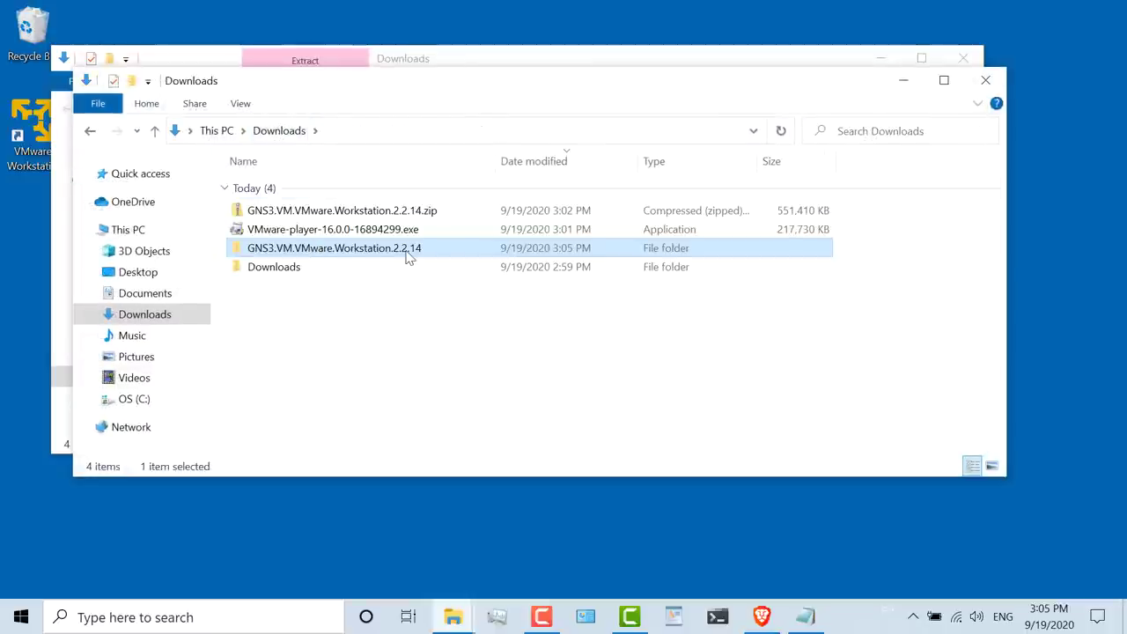
double_click(408, 251)
click(285, 189)
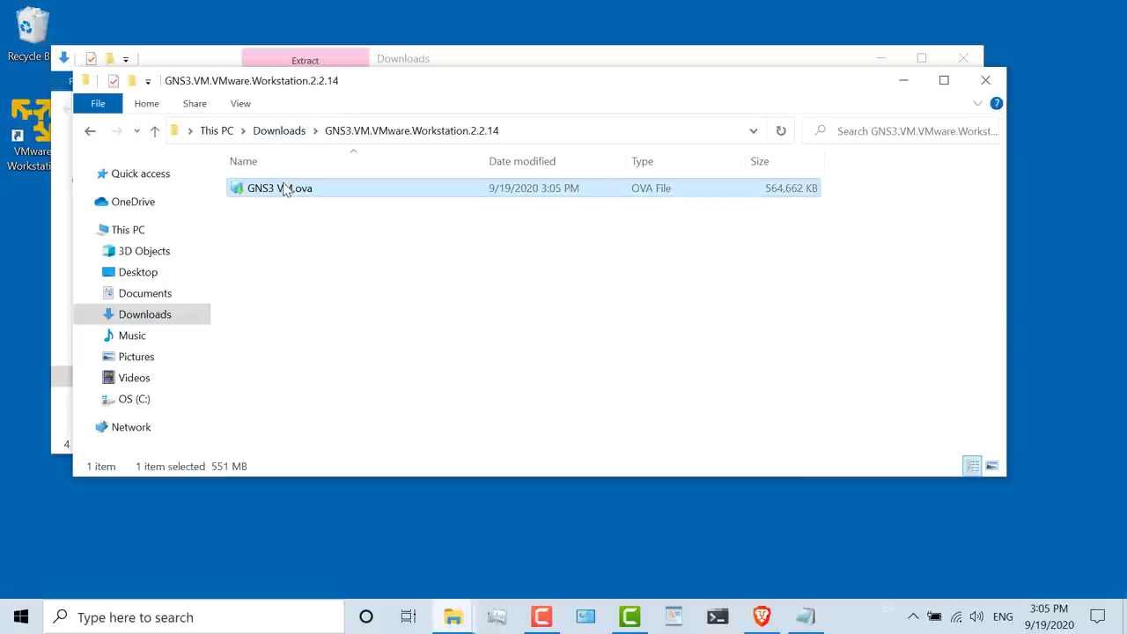
double_click(284, 189)
key(super+d)
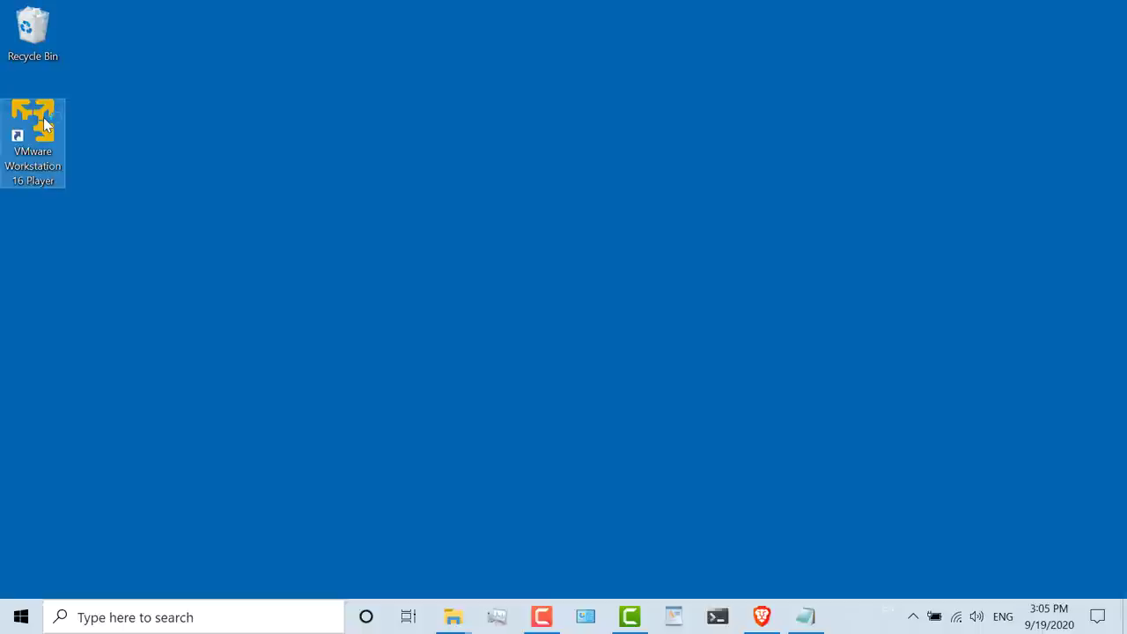
double_click(46, 125)
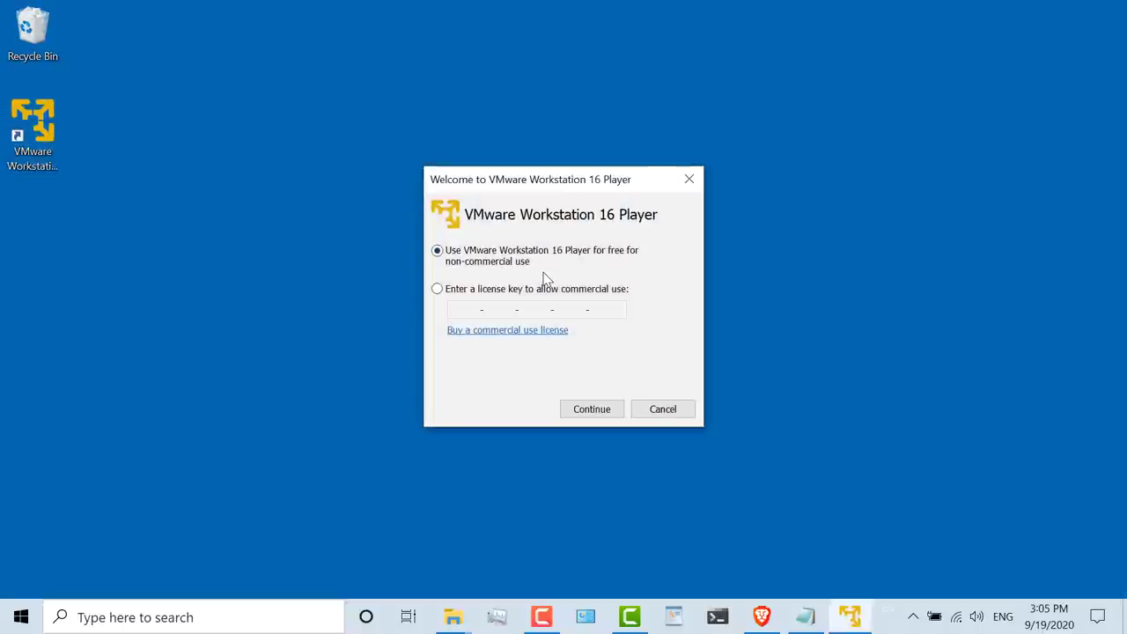
Step: Select free non-commercial use of Workstation 16 Player and finish the welcome setup
click(533, 297)
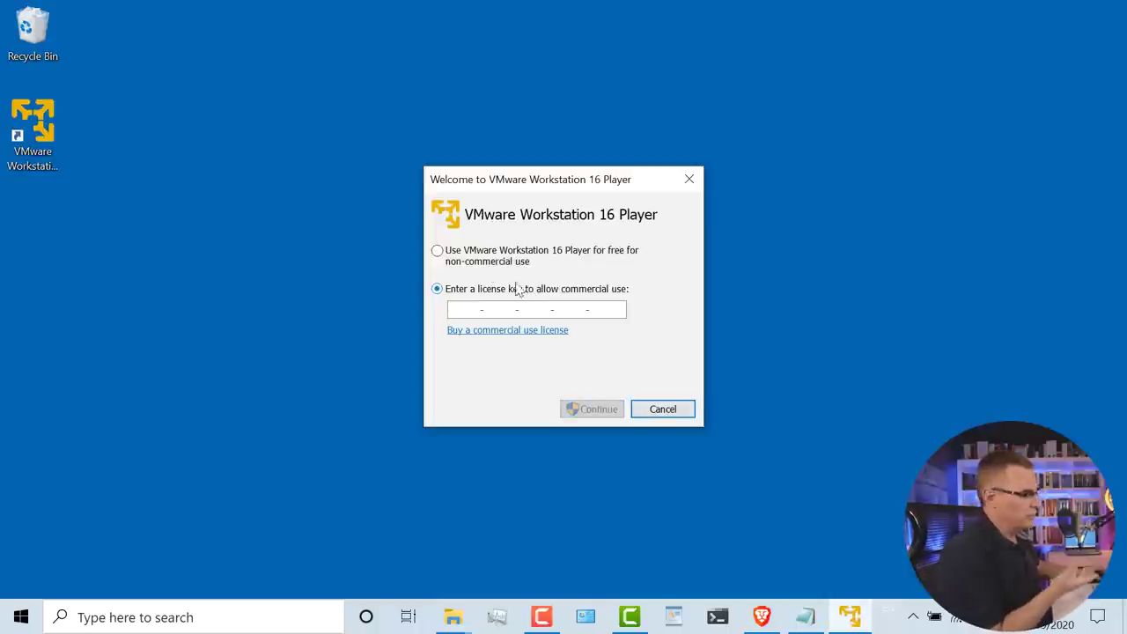
click(493, 261)
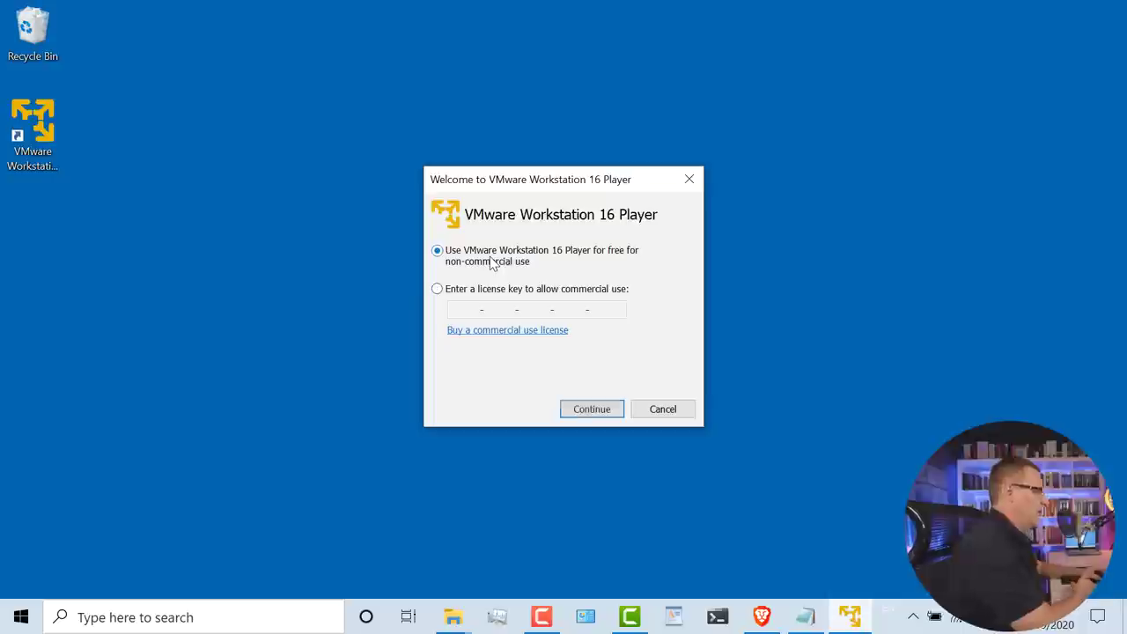
click(602, 410)
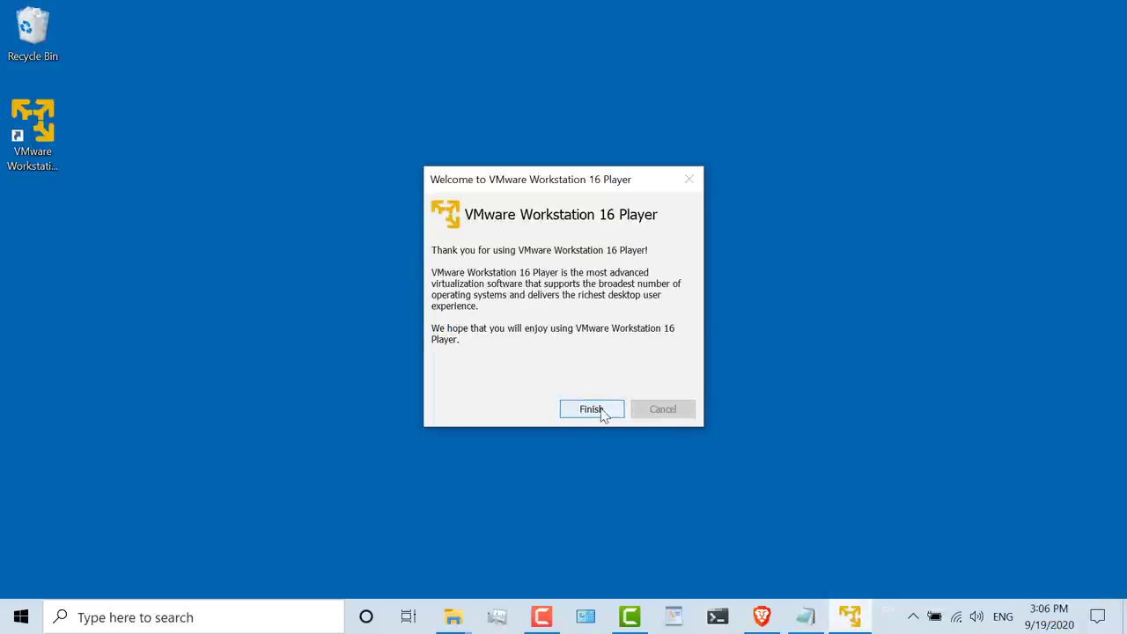
click(602, 412)
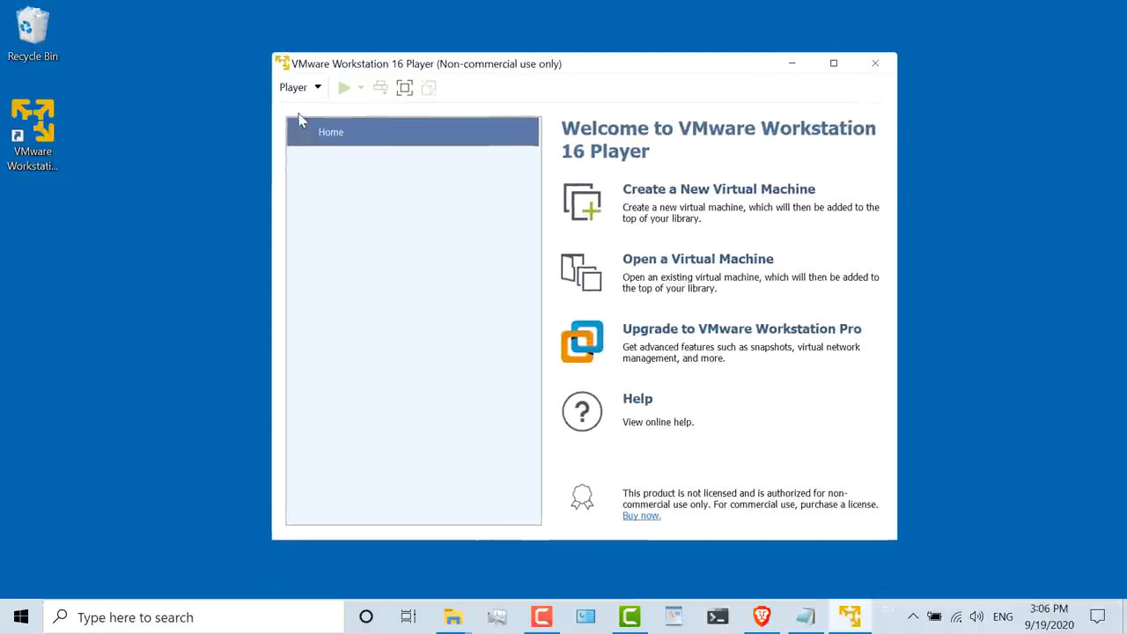
Step: Open GNS3 VM.ova from the GNS3 folder via Player > File > Open and import it as GNS3 VM
click(295, 87)
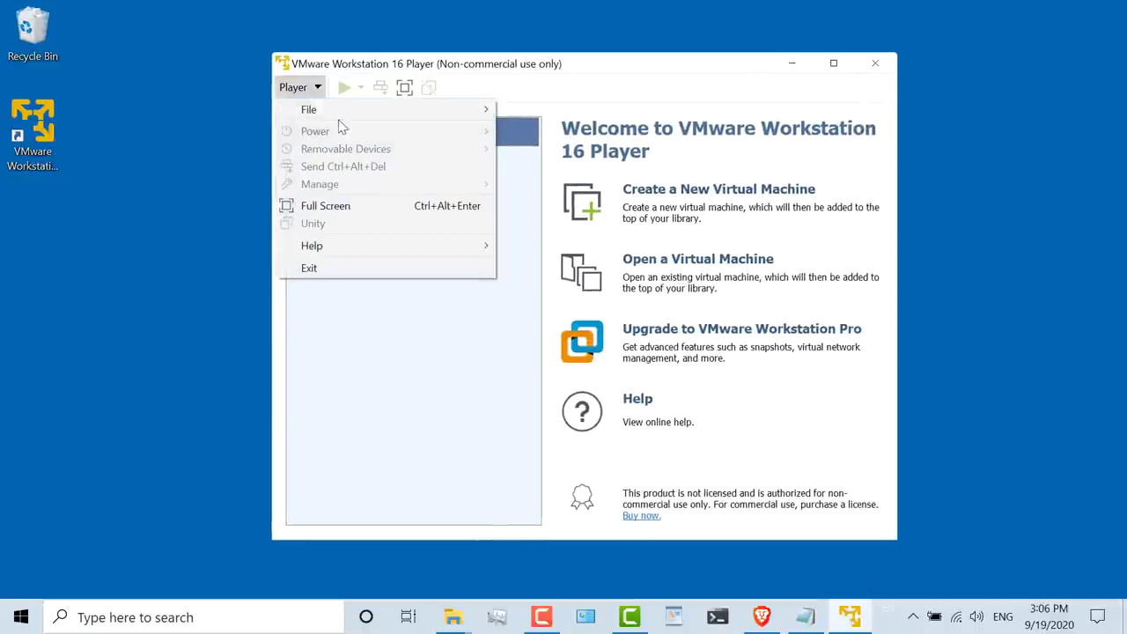
mouse_move(339, 118)
click(542, 124)
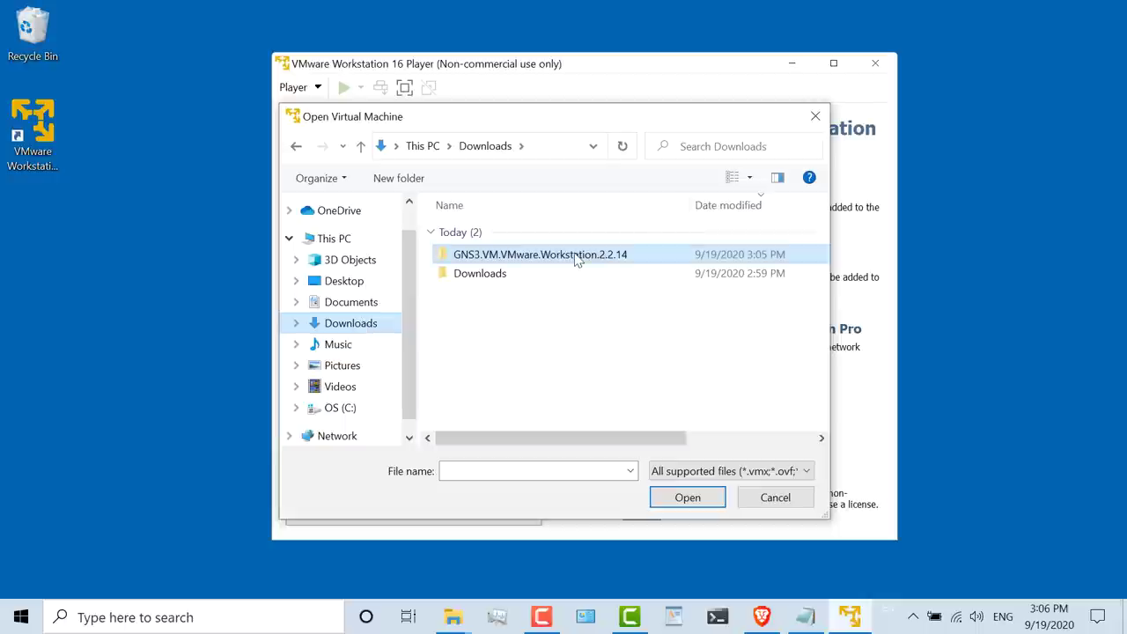
double_click(577, 255)
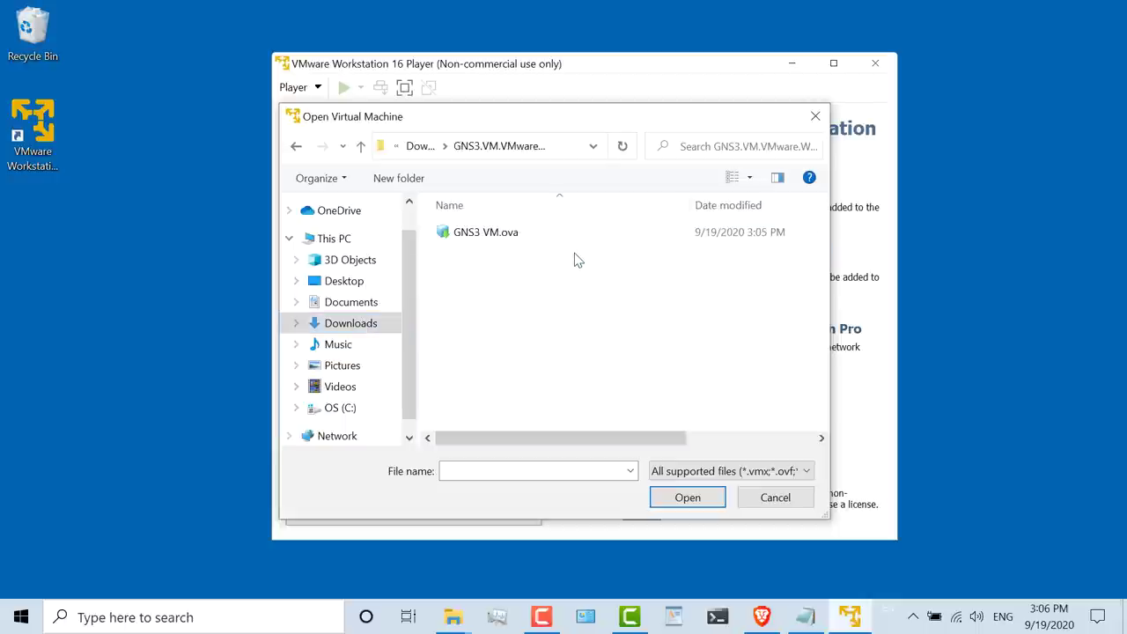
double_click(513, 233)
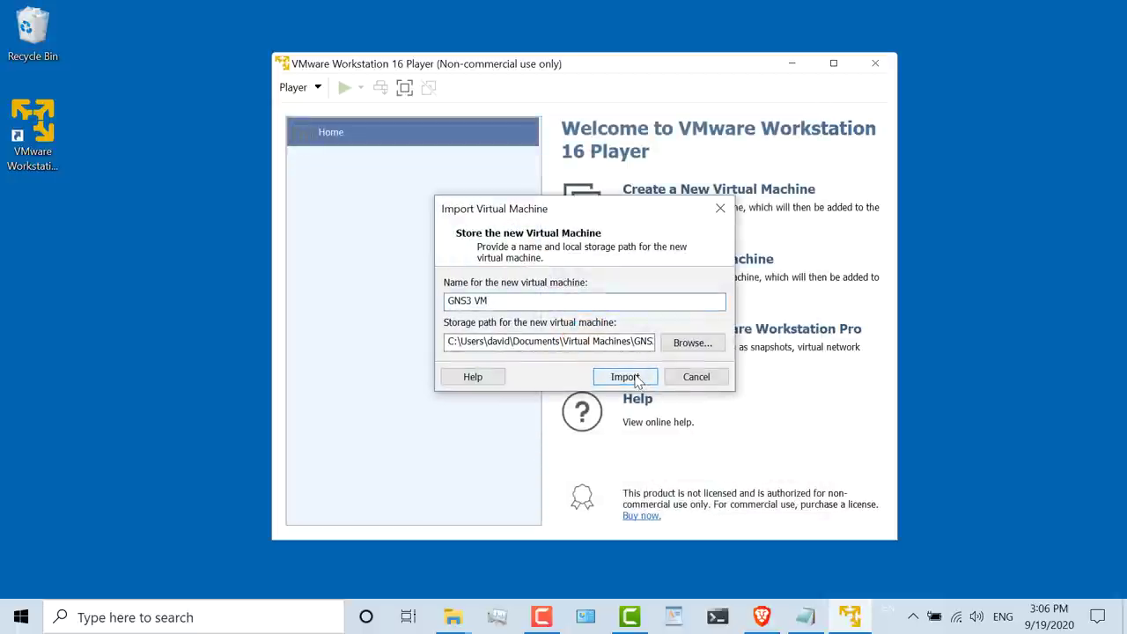
click(625, 376)
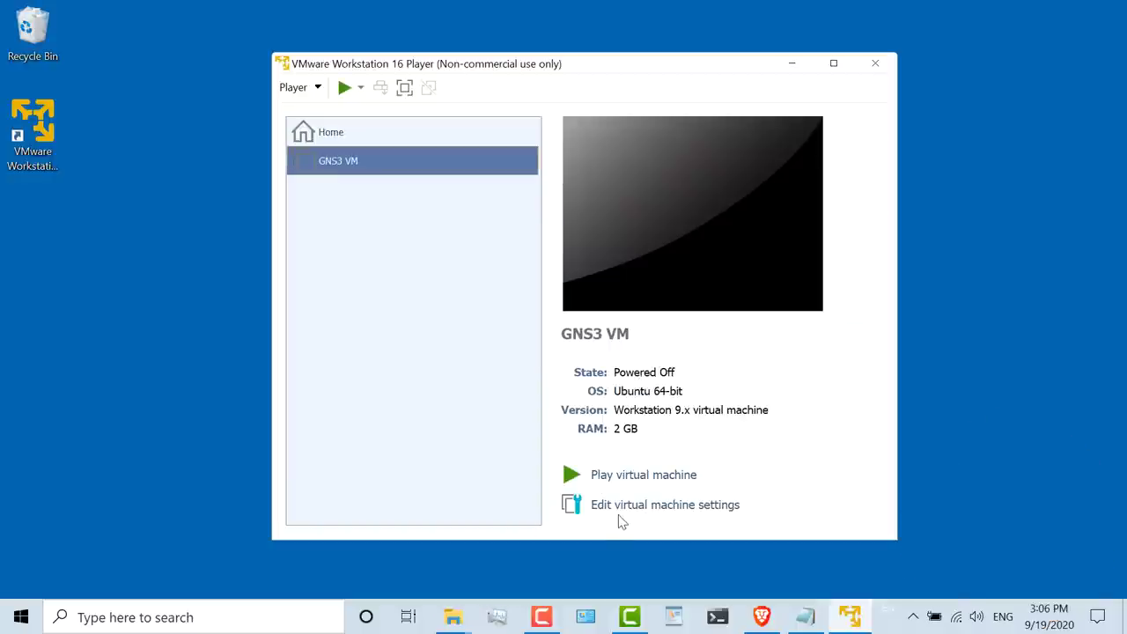
click(620, 507)
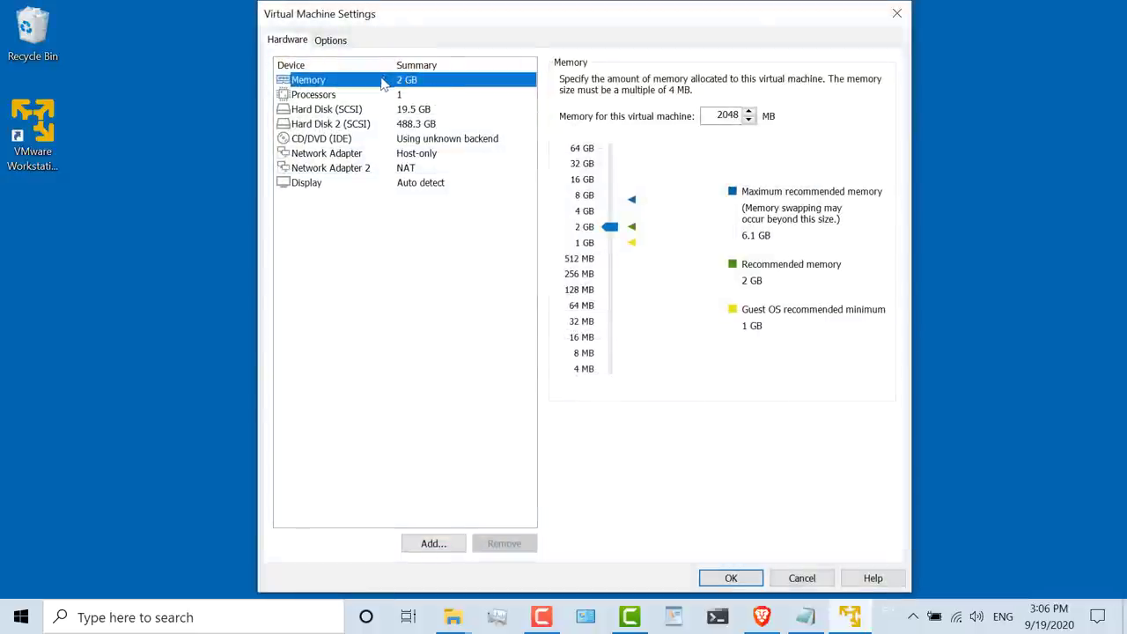
click(394, 97)
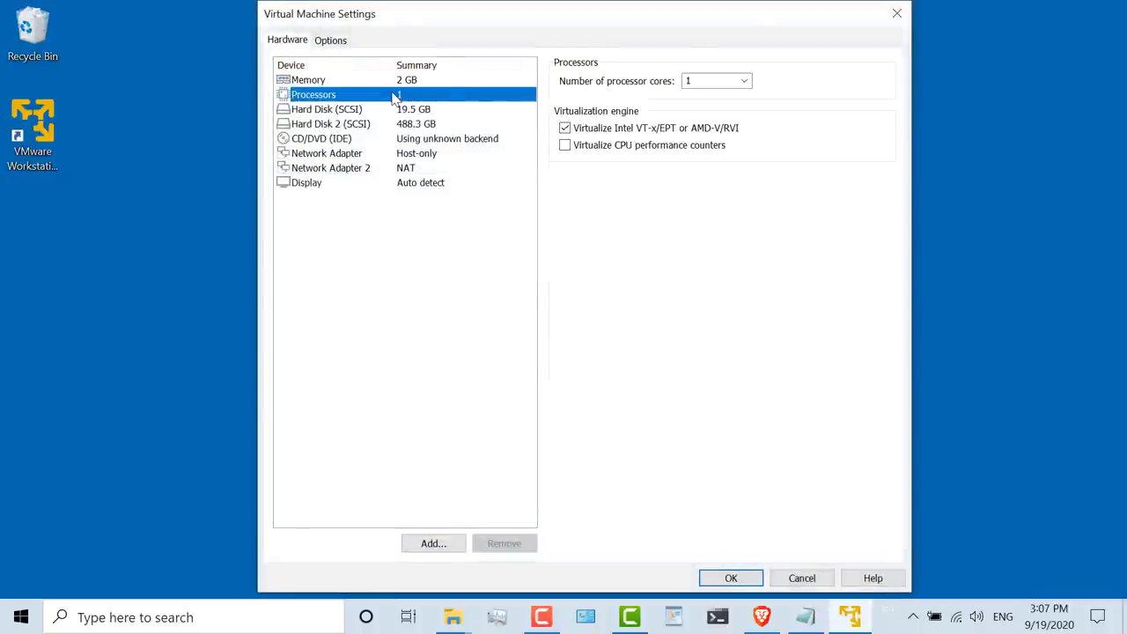
click(729, 78)
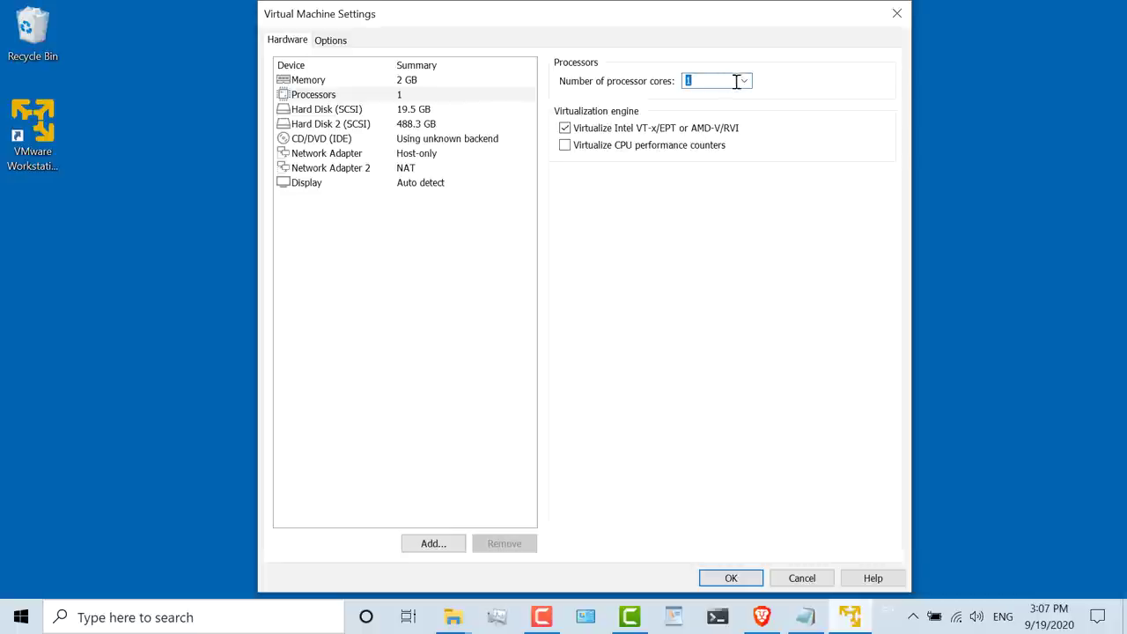
click(744, 82)
click(658, 69)
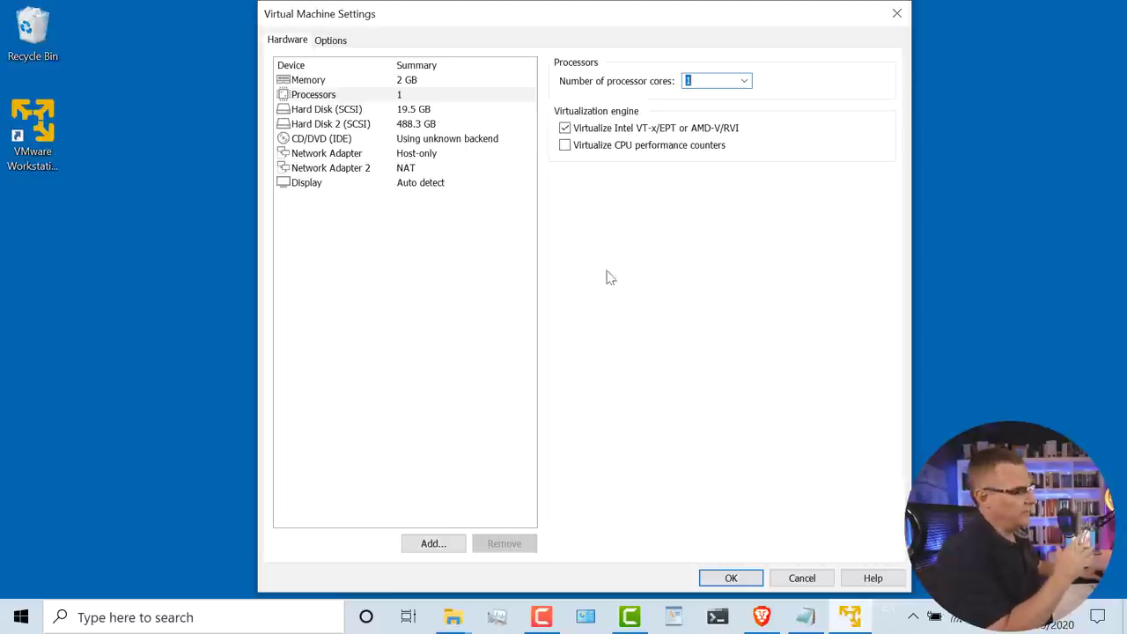
click(403, 80)
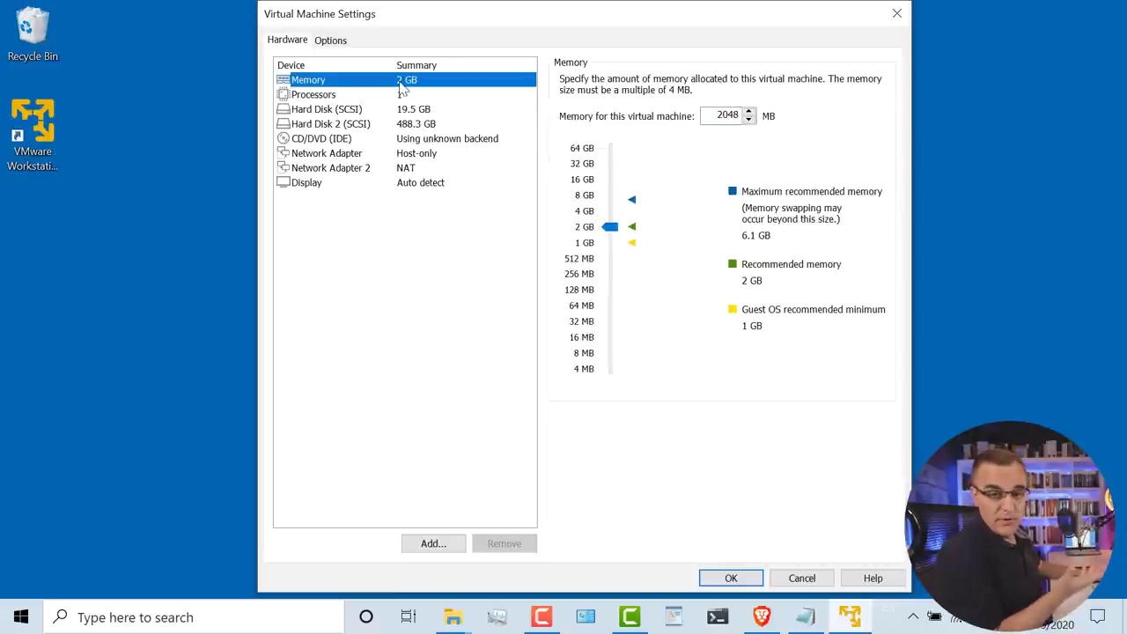
click(402, 98)
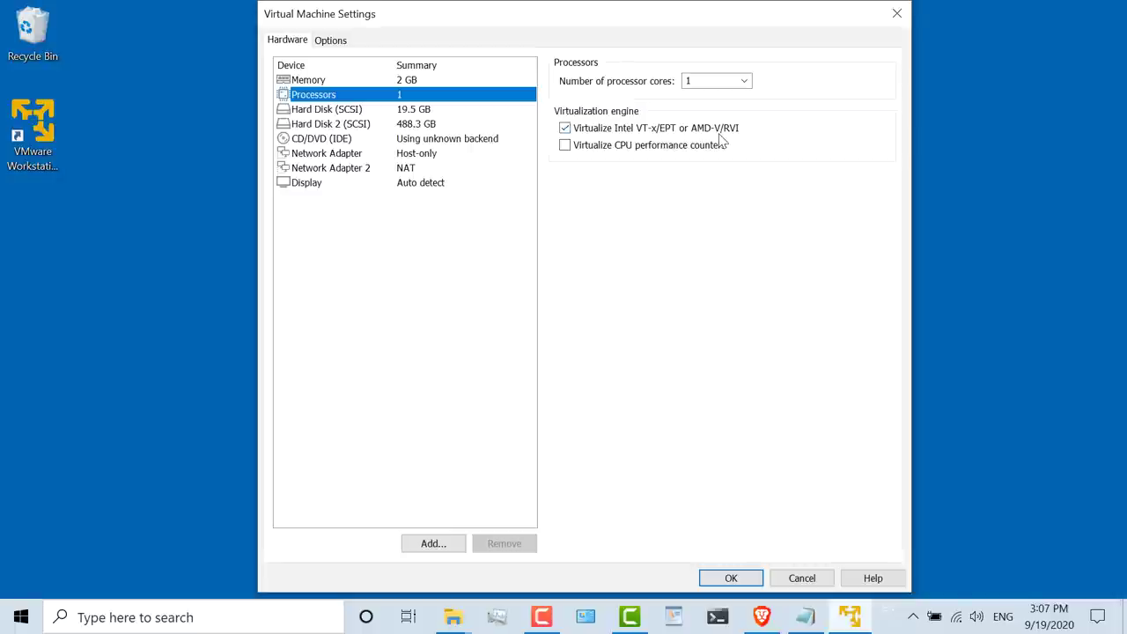
click(730, 578)
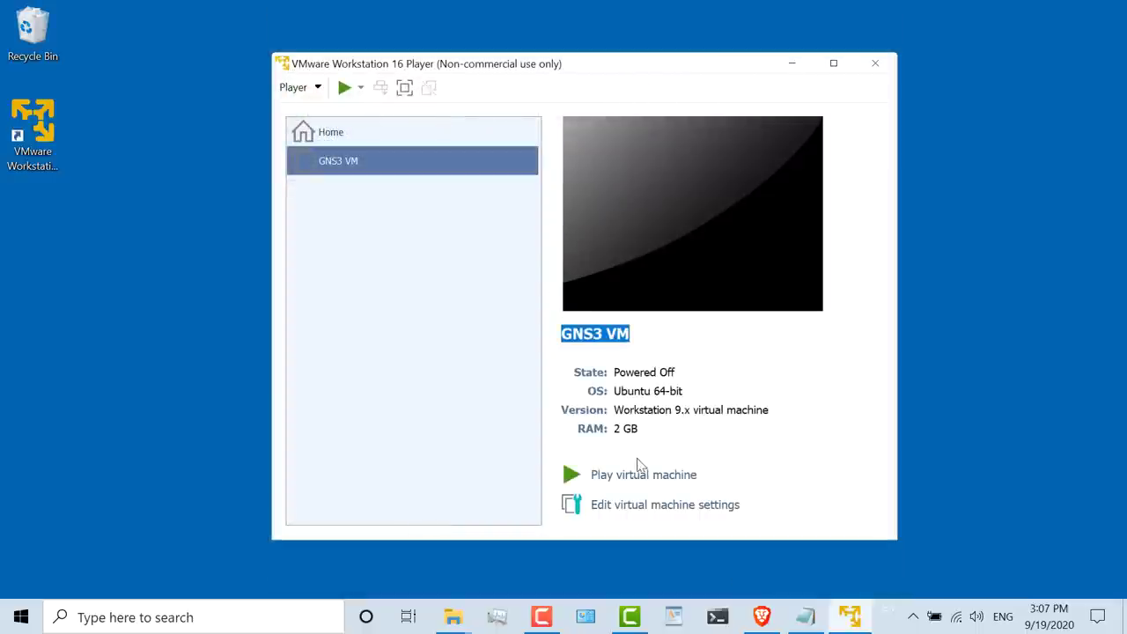
Step: Power on the GNS3 VM and let it boot to its GNS3 2.2.14 info screen at 192.168.52.128
click(640, 475)
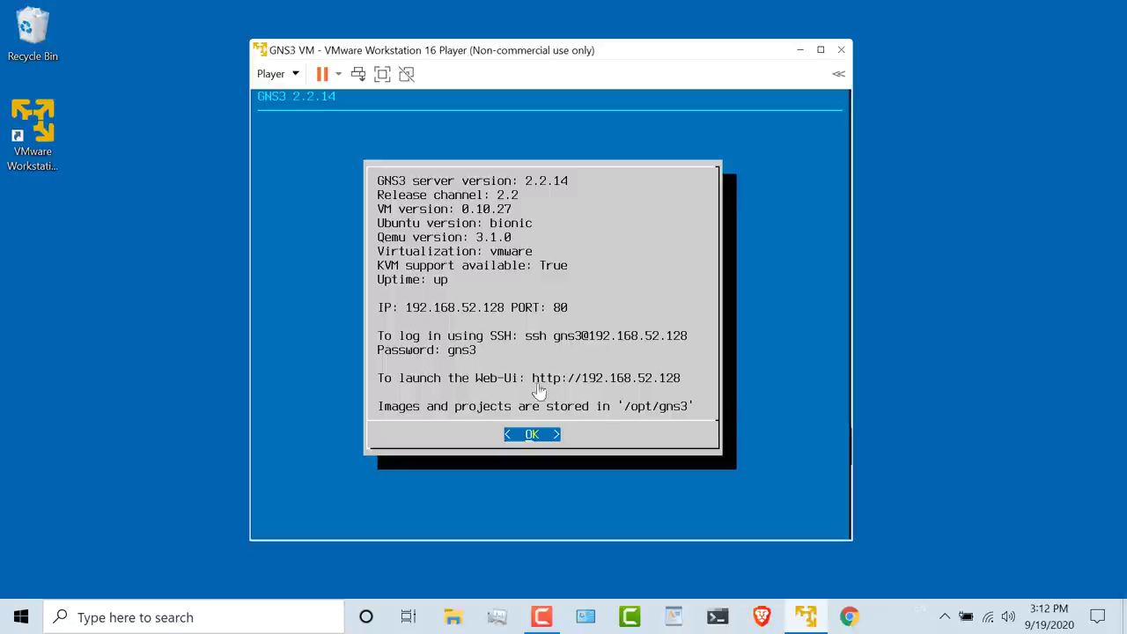
Step: Load the GNS3 Web UI at 192.168.52.128 in Chrome and maximize the browser window
click(850, 617)
double_click(347, 17)
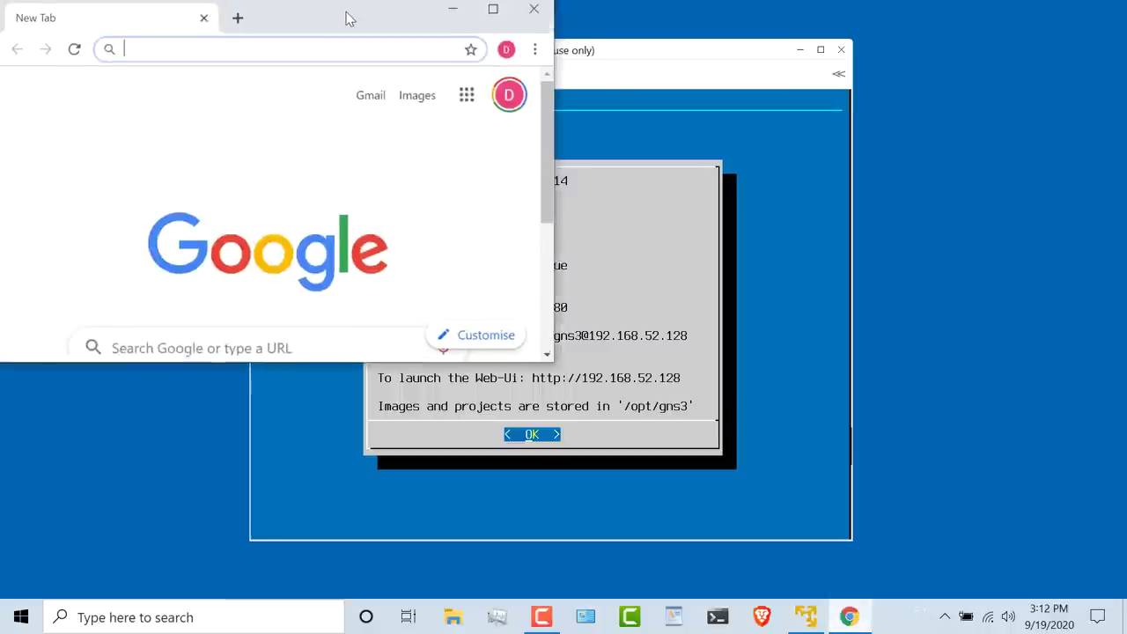
text(192.168.)
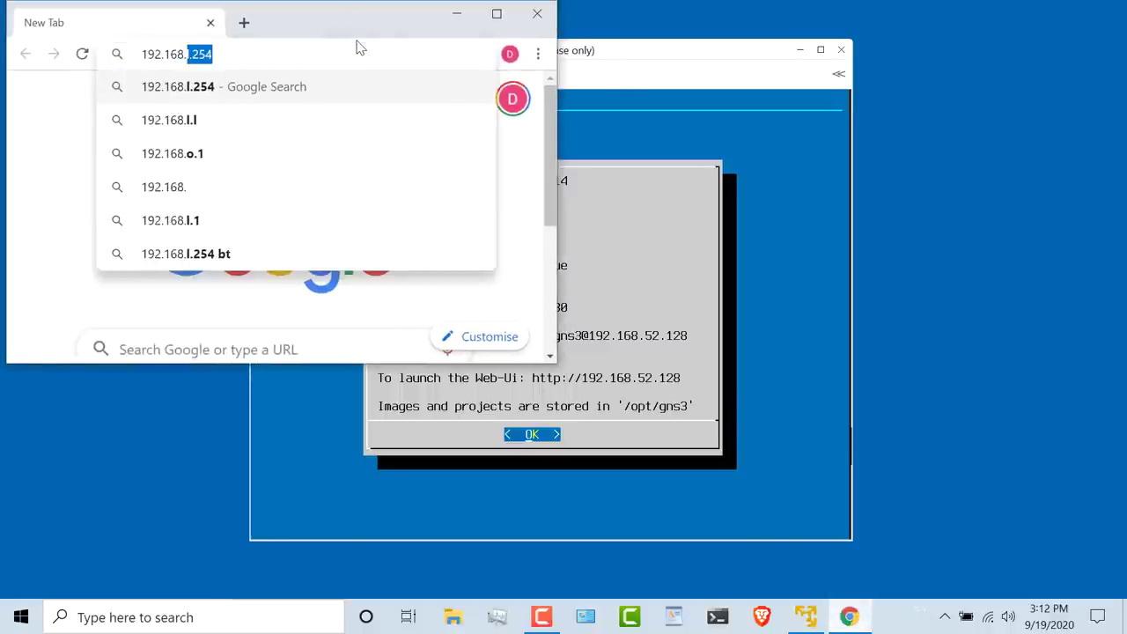
text(.5)
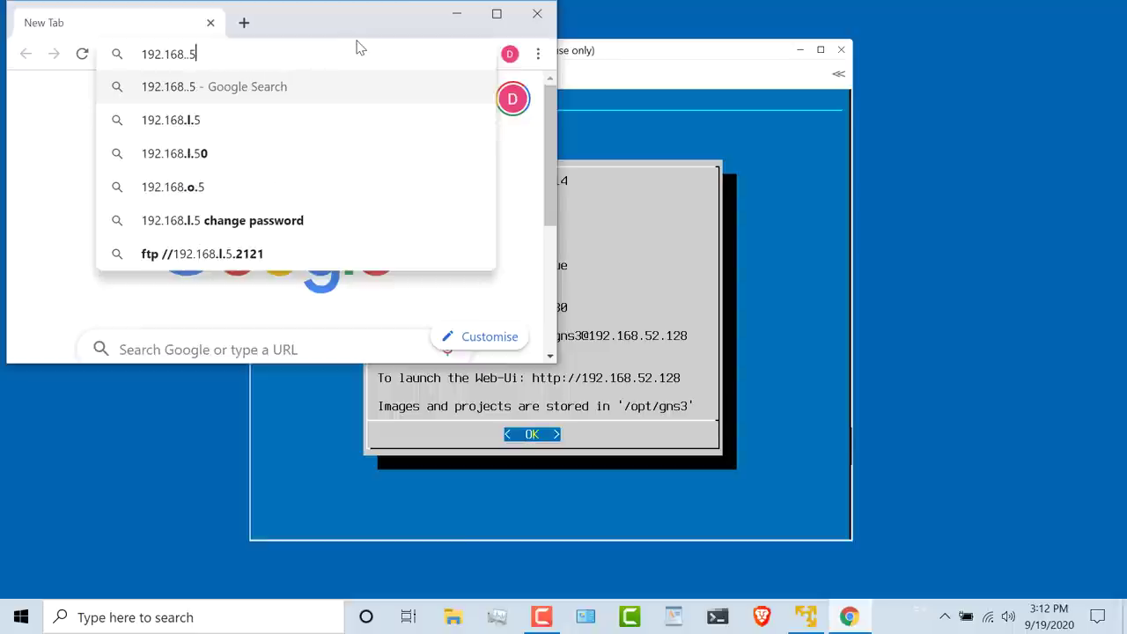
key(BackSpace)
key(BackSpace)
text(52)
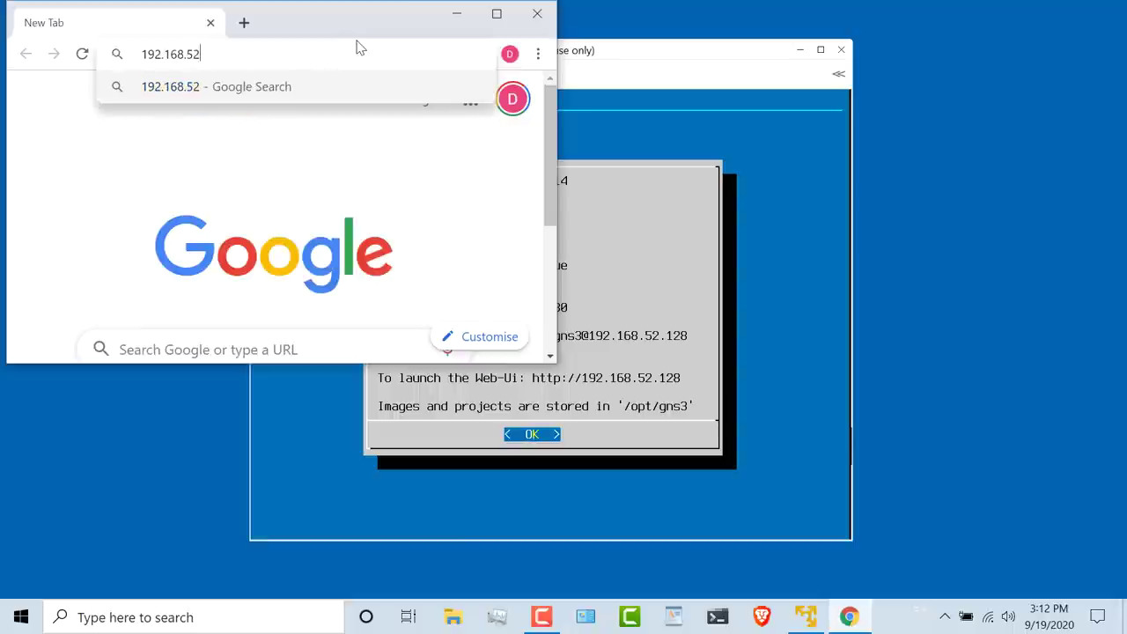
text(.128)
key(Return)
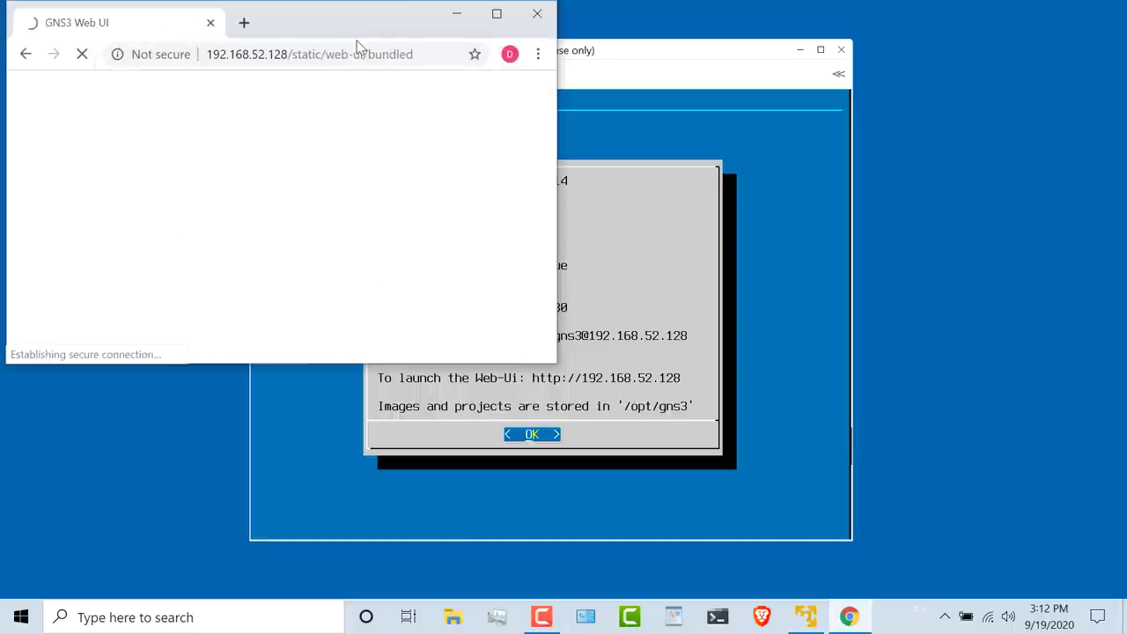
double_click(387, 35)
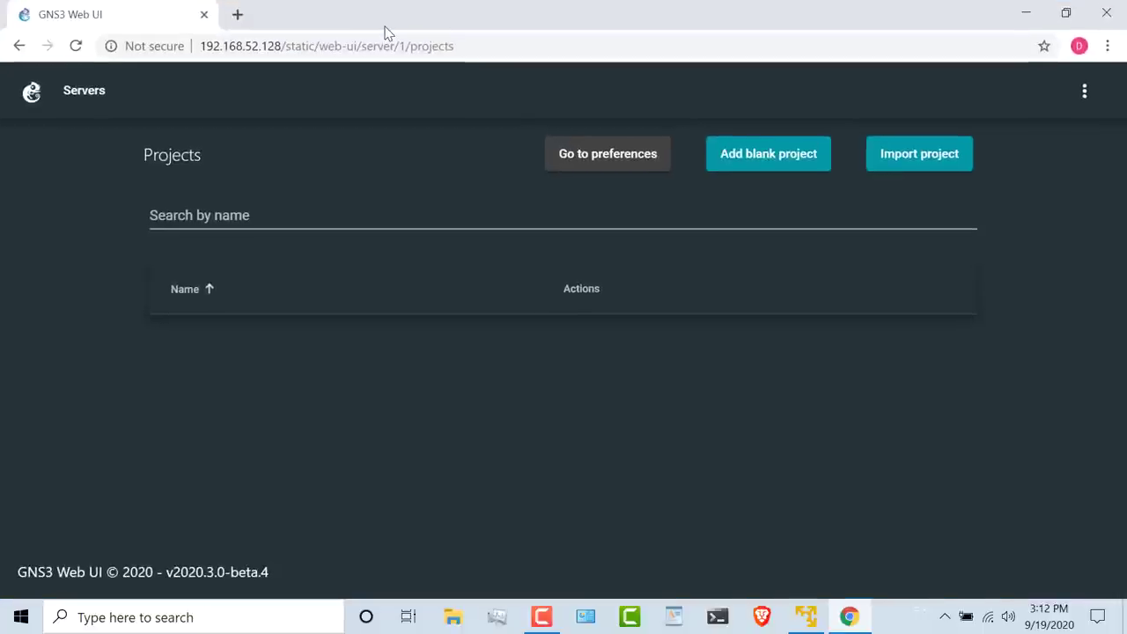
click(806, 616)
click(295, 74)
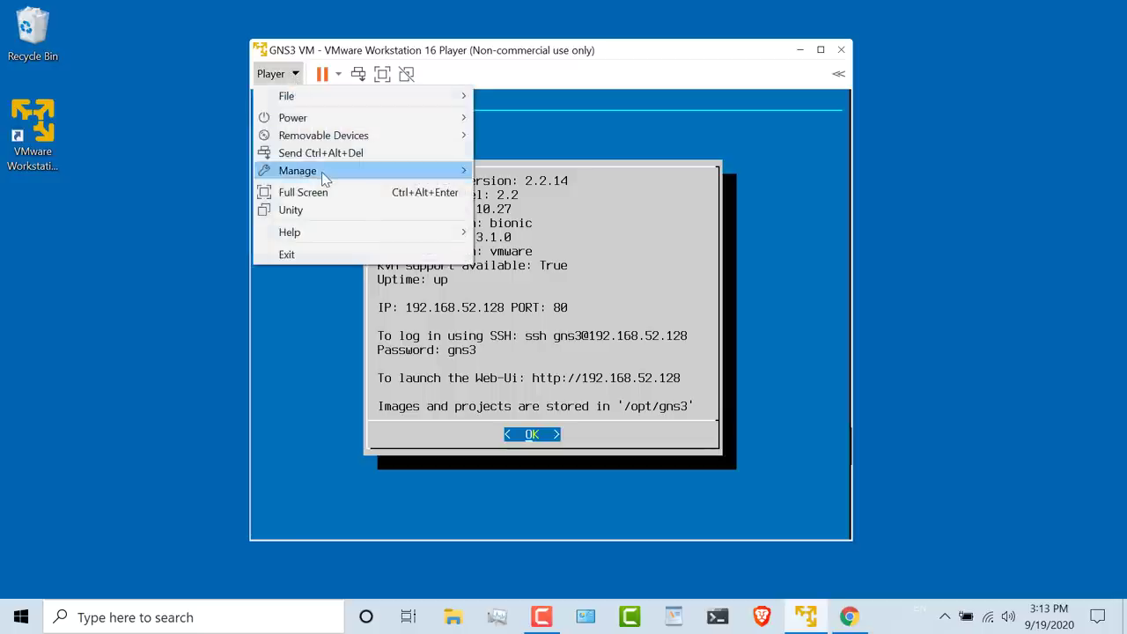
mouse_move(322, 172)
click(594, 211)
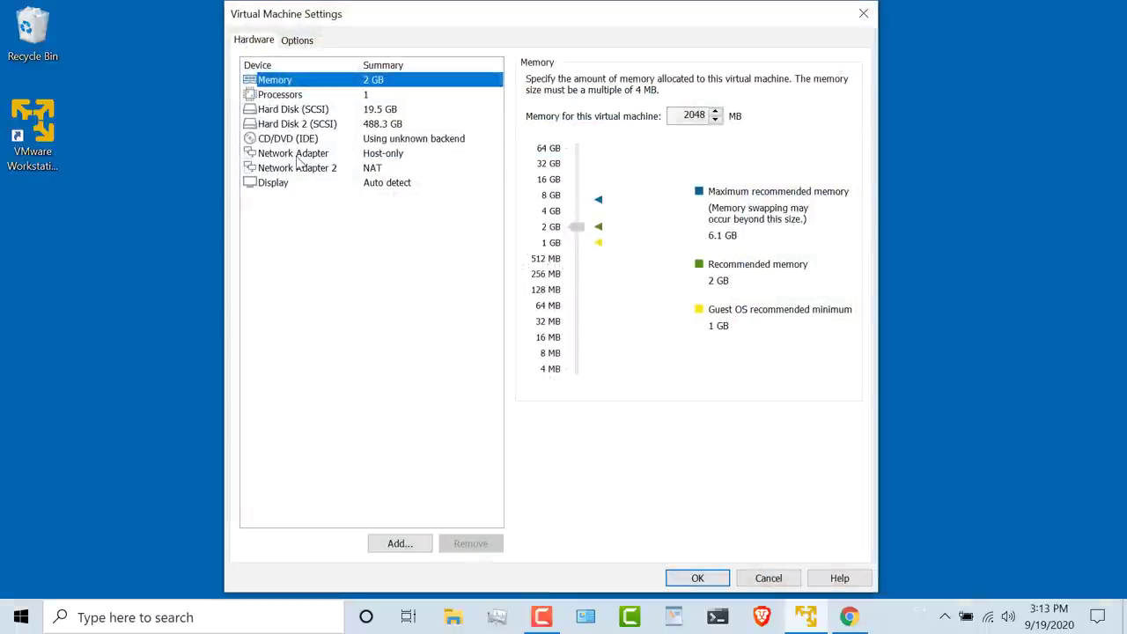
click(298, 155)
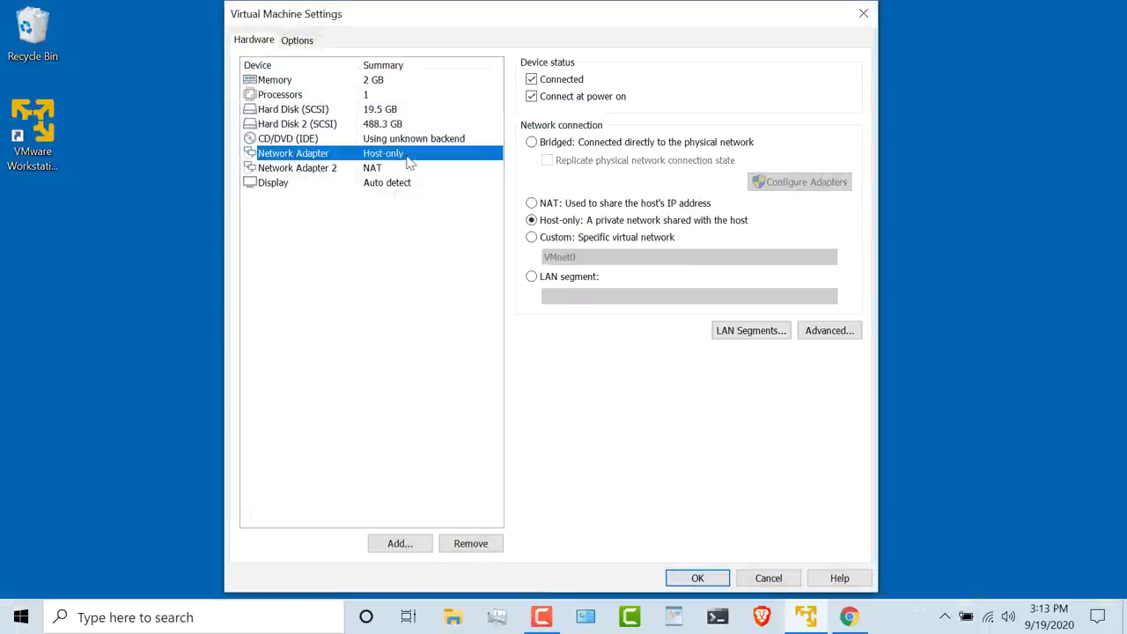
click(344, 170)
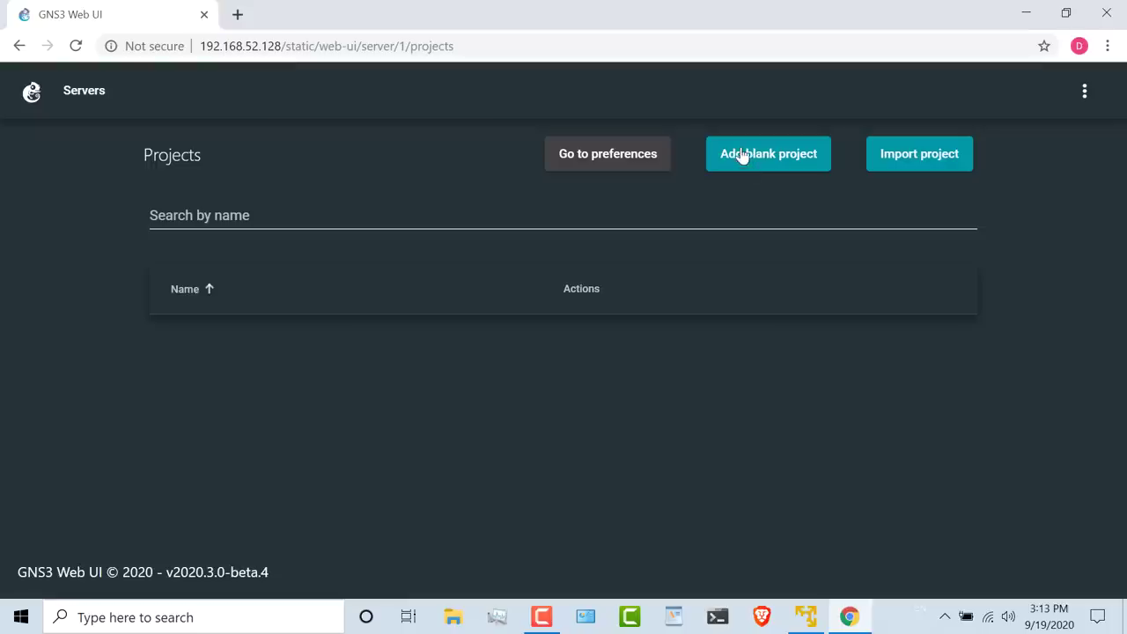
Step: Add a blank project named gns3-project1
click(742, 155)
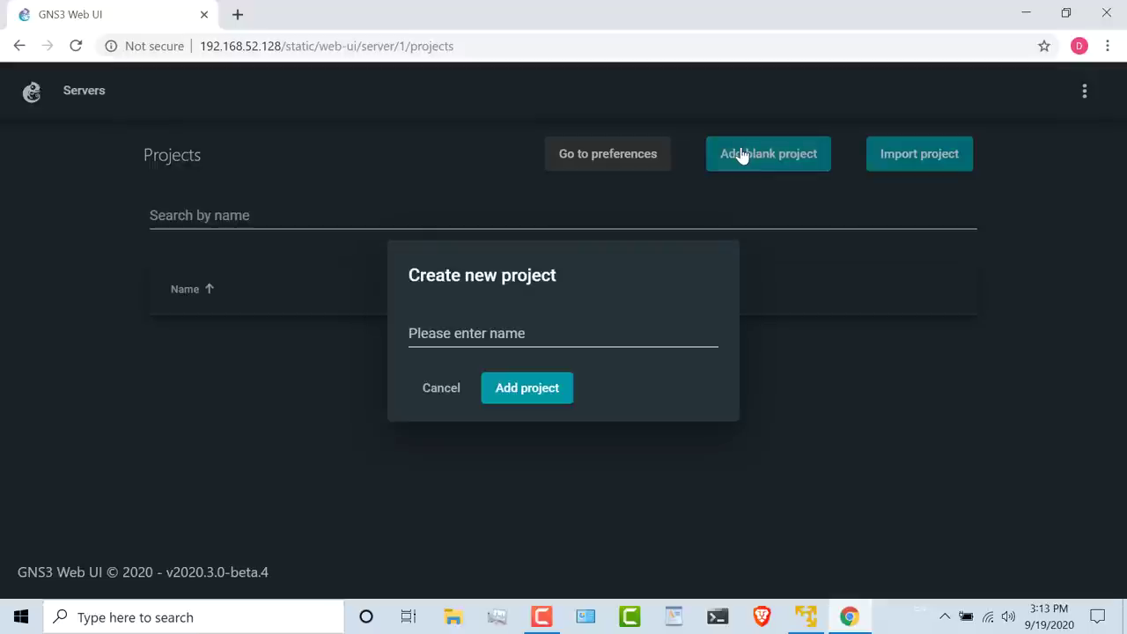
click(455, 315)
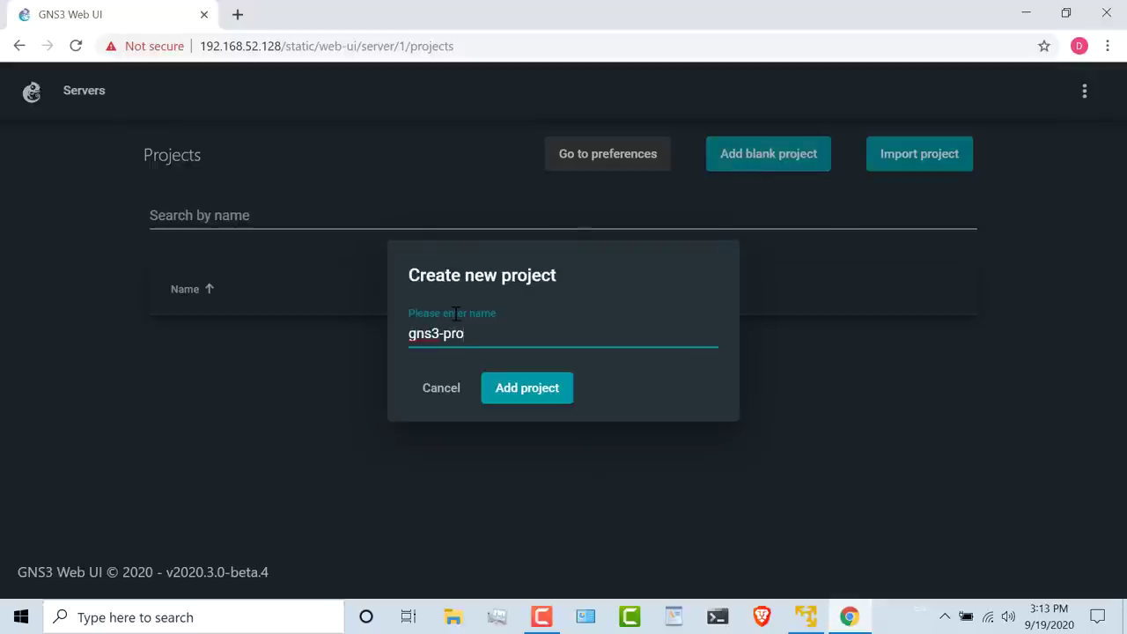
click(526, 388)
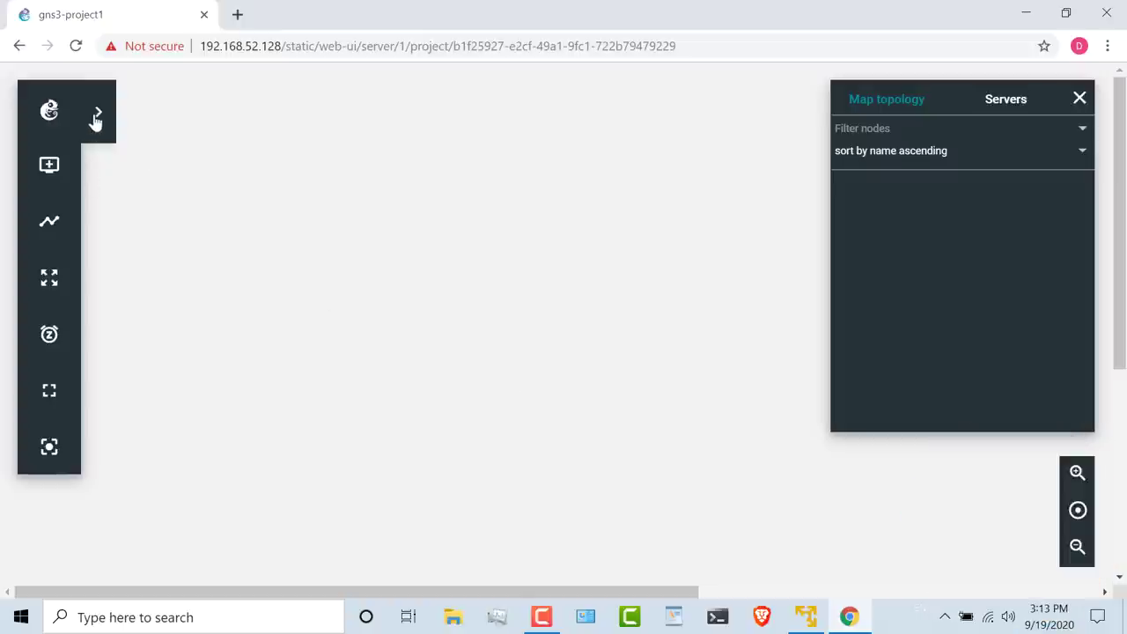
Step: Drag two VPCS hosts and an Ethernet switch from the node templates onto the map
click(50, 167)
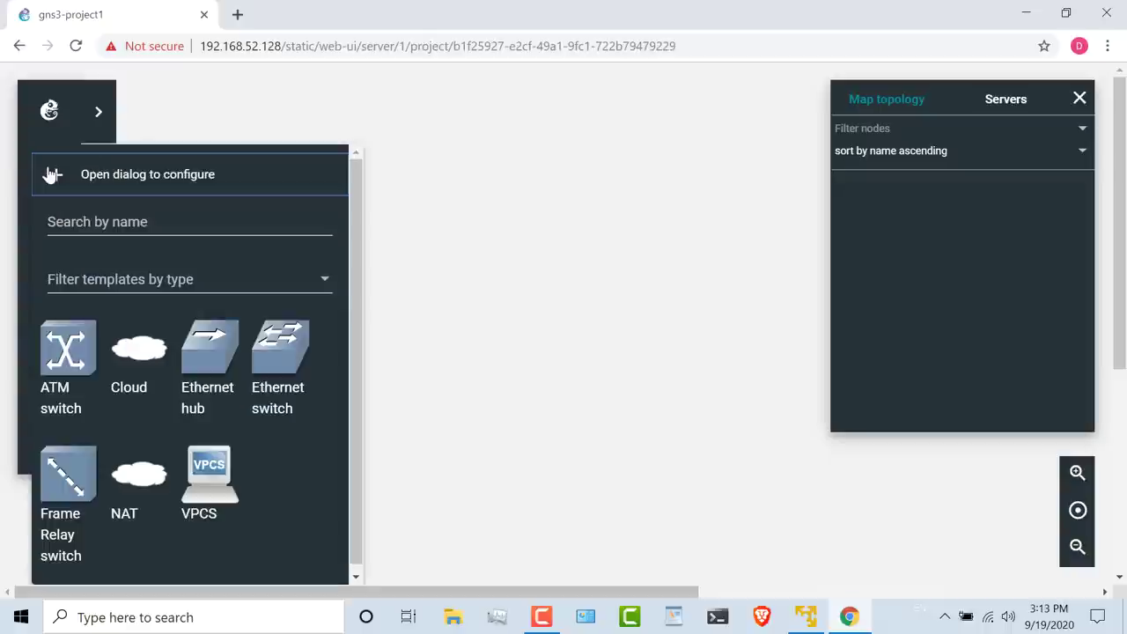
drag(202, 482, 483, 220)
drag(211, 487, 703, 228)
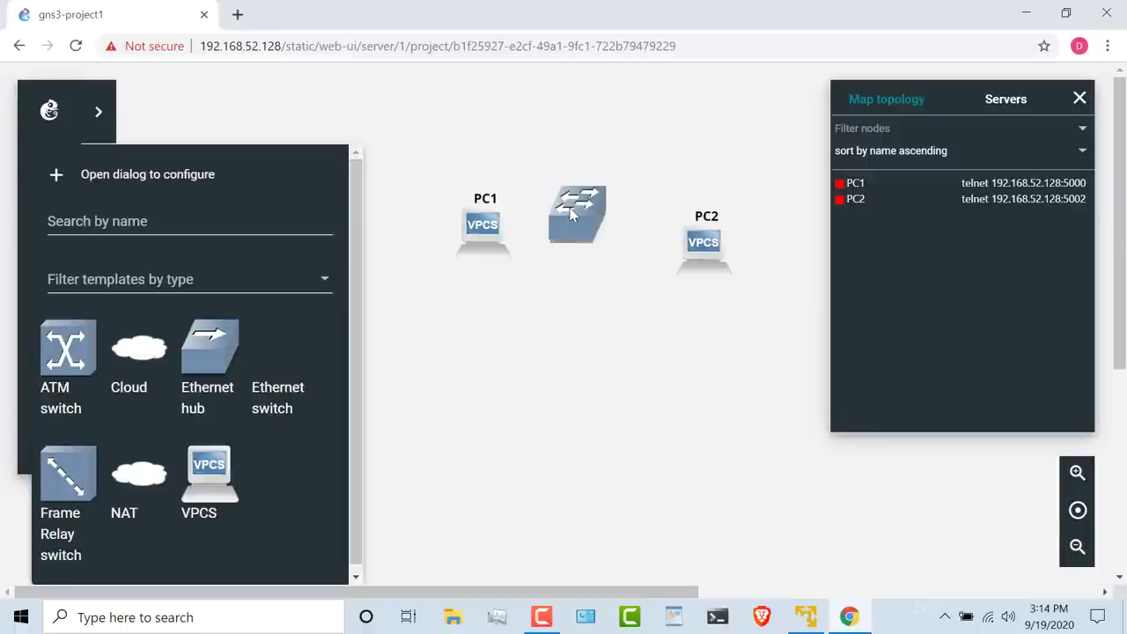
drag(571, 213, 579, 209)
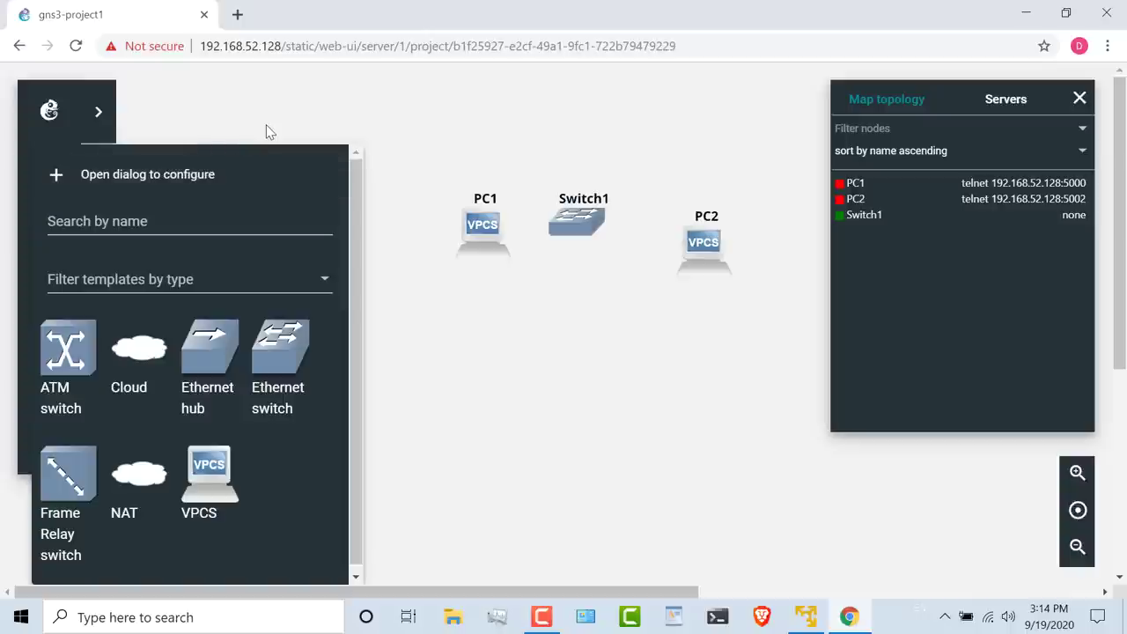
Step: Arrange PC1, Switch1 and PC2 in a row with Switch1 in the middle
click(269, 132)
drag(480, 223, 205, 227)
drag(598, 219, 440, 226)
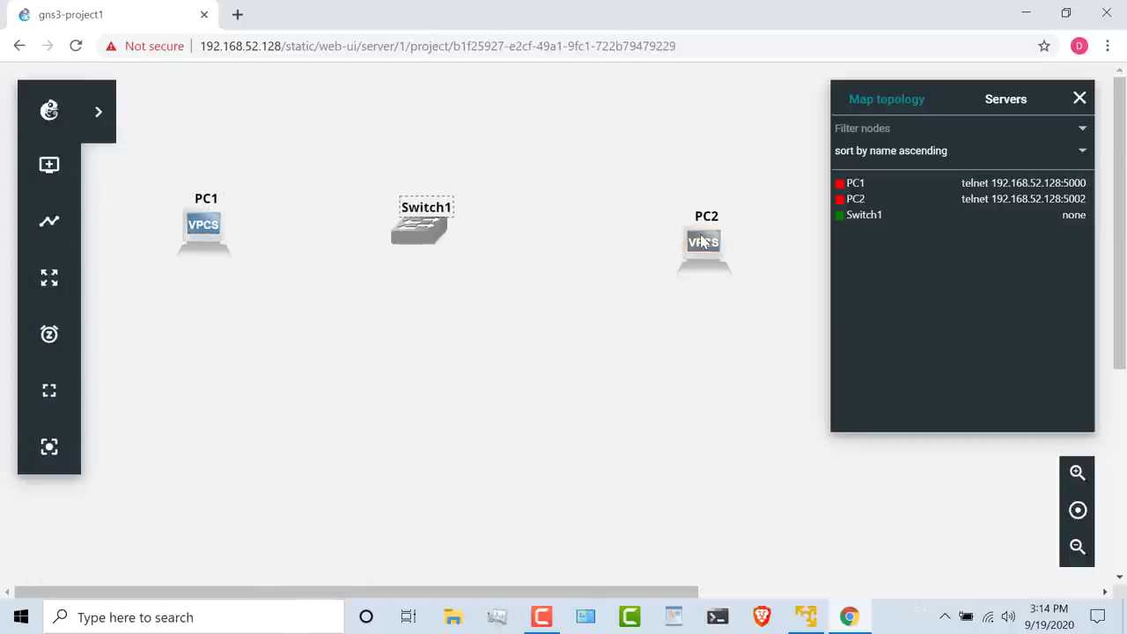
drag(702, 242, 643, 225)
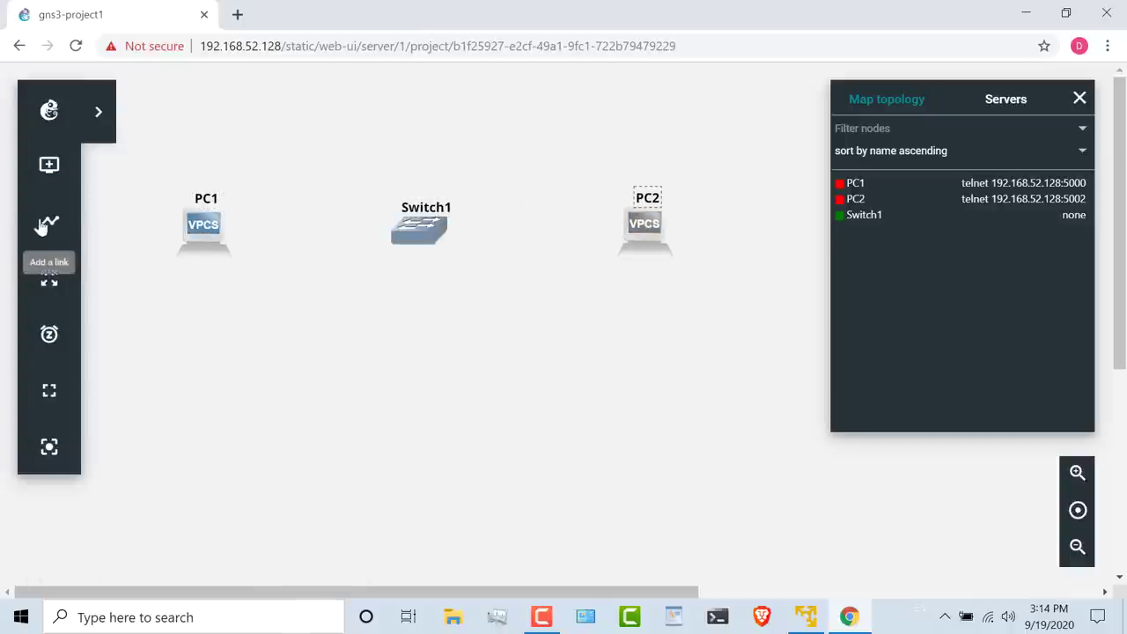
Step: Link PC1 Ethernet0 to Switch1 Ethernet0
click(44, 221)
click(208, 231)
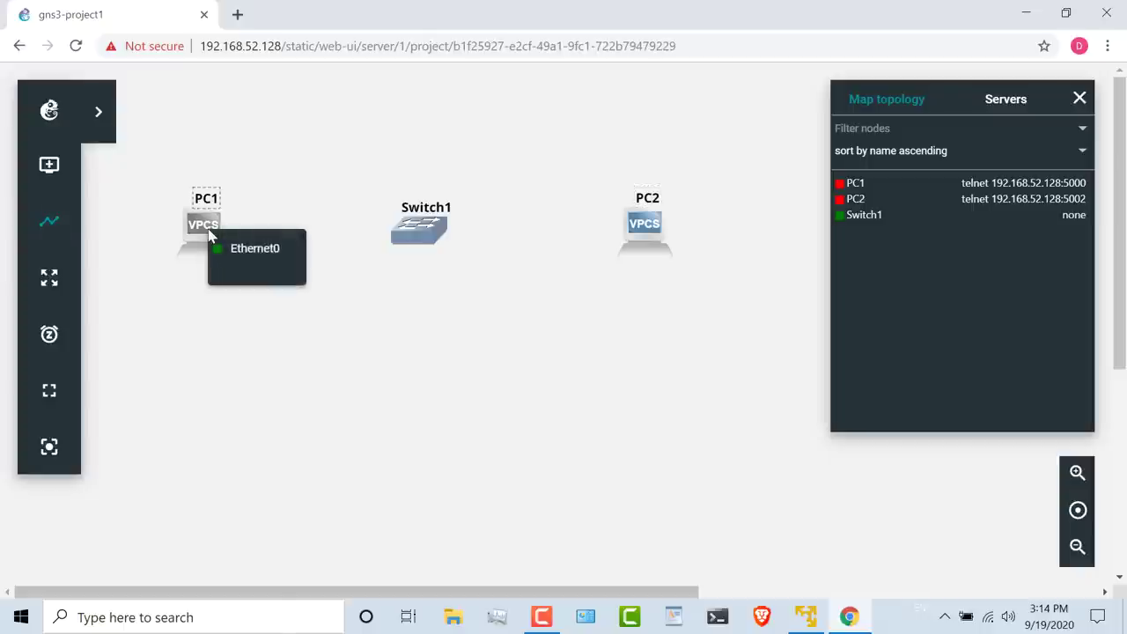
click(245, 250)
click(419, 221)
click(465, 250)
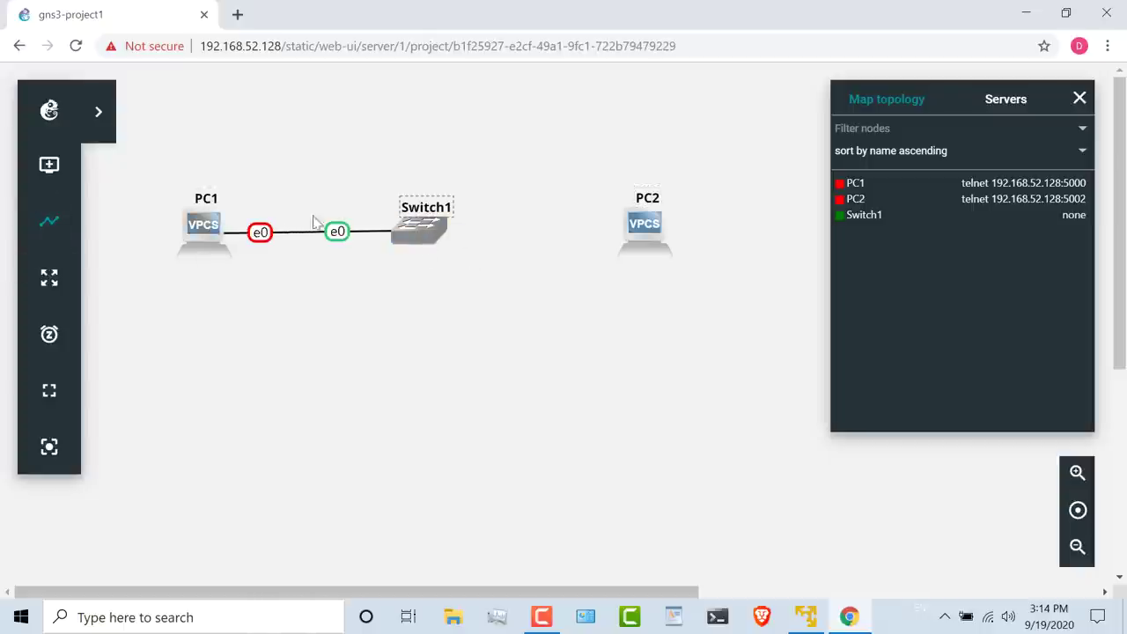
Step: Link Switch1 Ethernet1 to PC2 Ethernet0, then nudge PC1 and PC2 into place
click(407, 233)
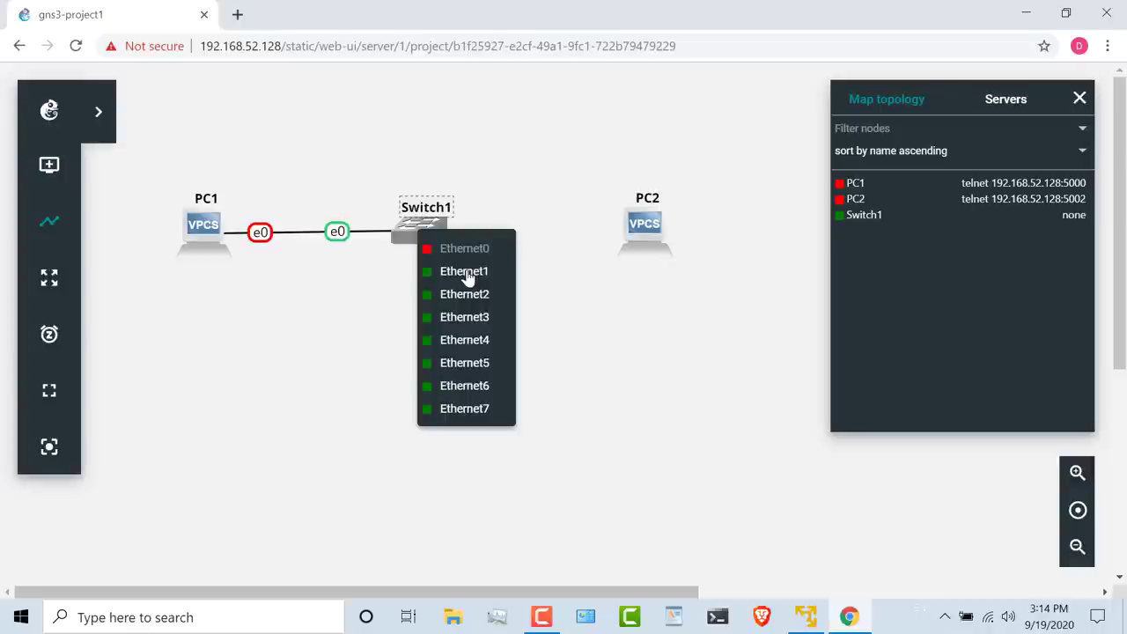
click(467, 275)
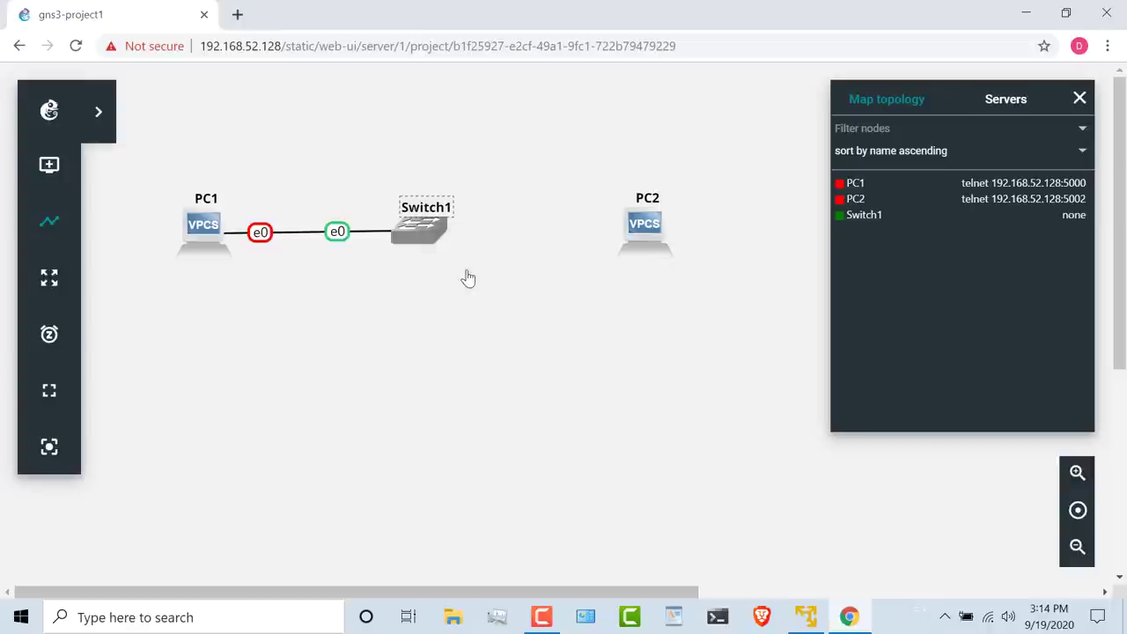
click(652, 225)
click(691, 243)
drag(646, 226, 691, 225)
drag(181, 224, 176, 225)
Step: Start all nodes in the topology
click(102, 115)
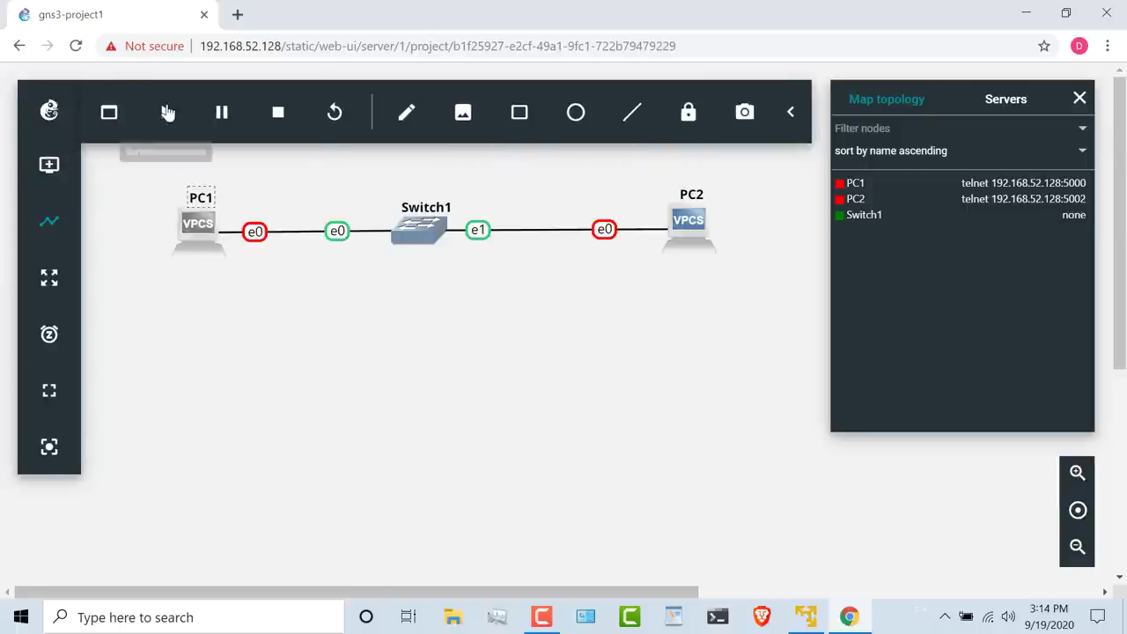
click(169, 113)
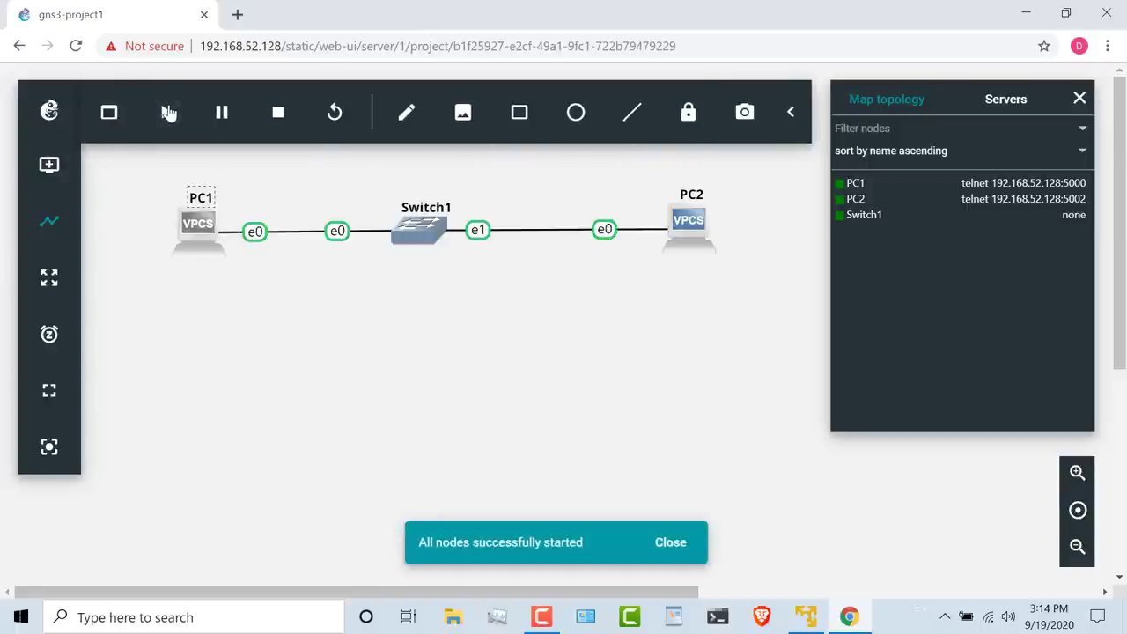
click(792, 113)
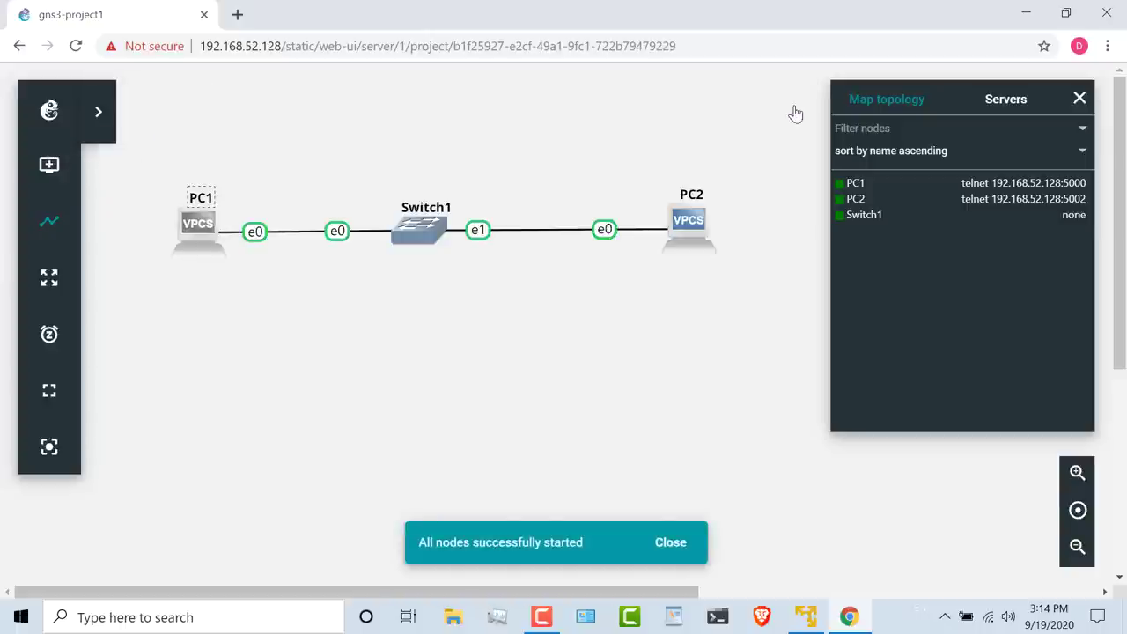
Step: Move PC1, Switch1 and PC2 up to the top of the map
right_click(200, 225)
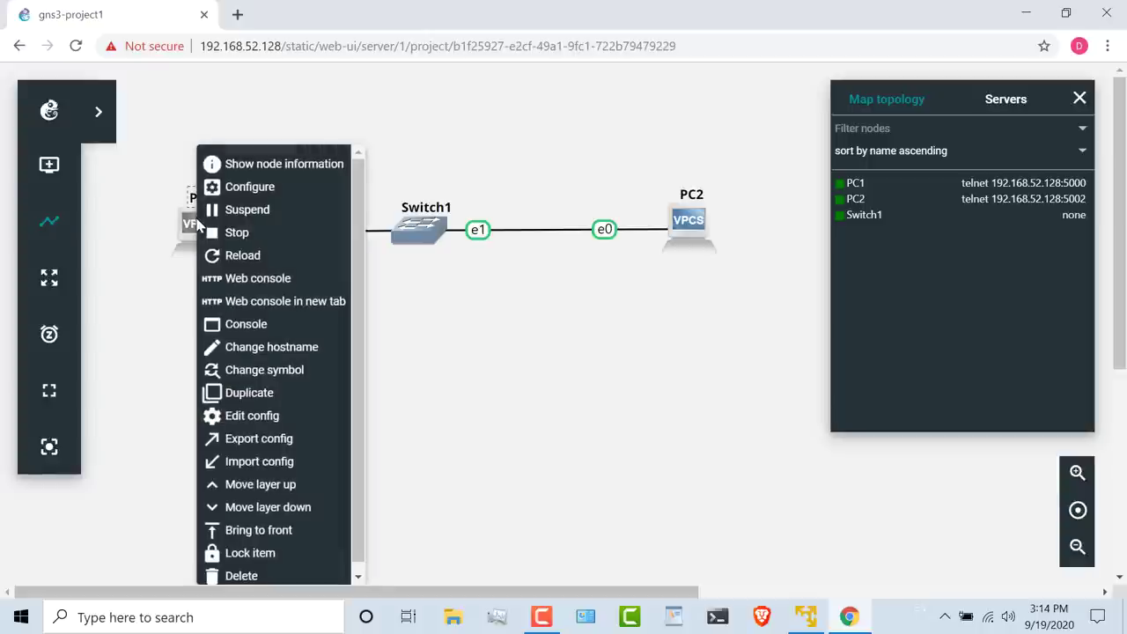
click(255, 279)
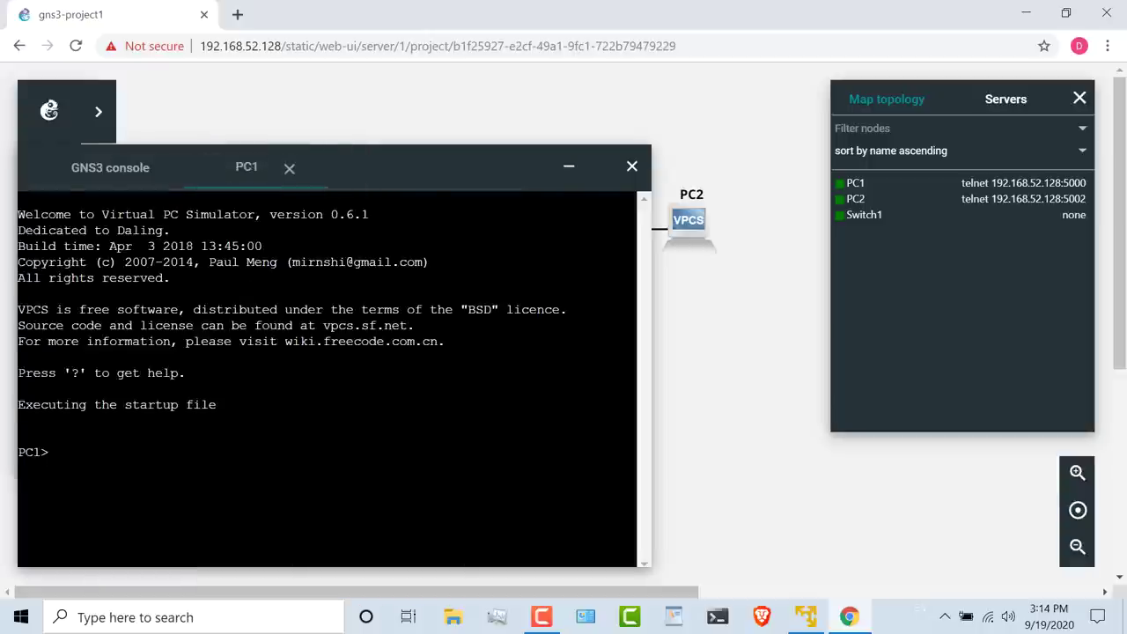
click(566, 168)
drag(202, 234, 201, 118)
drag(397, 233, 422, 125)
drag(709, 231, 720, 126)
Step: Open PC1's web console and confirm the VPCS prompt responds
right_click(208, 124)
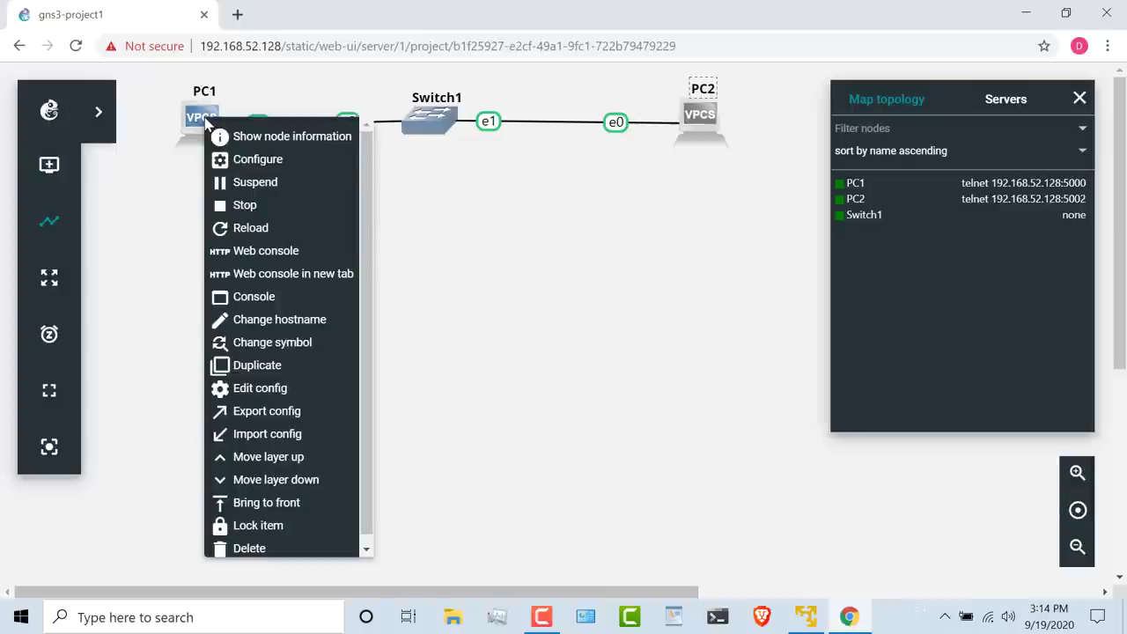
click(257, 253)
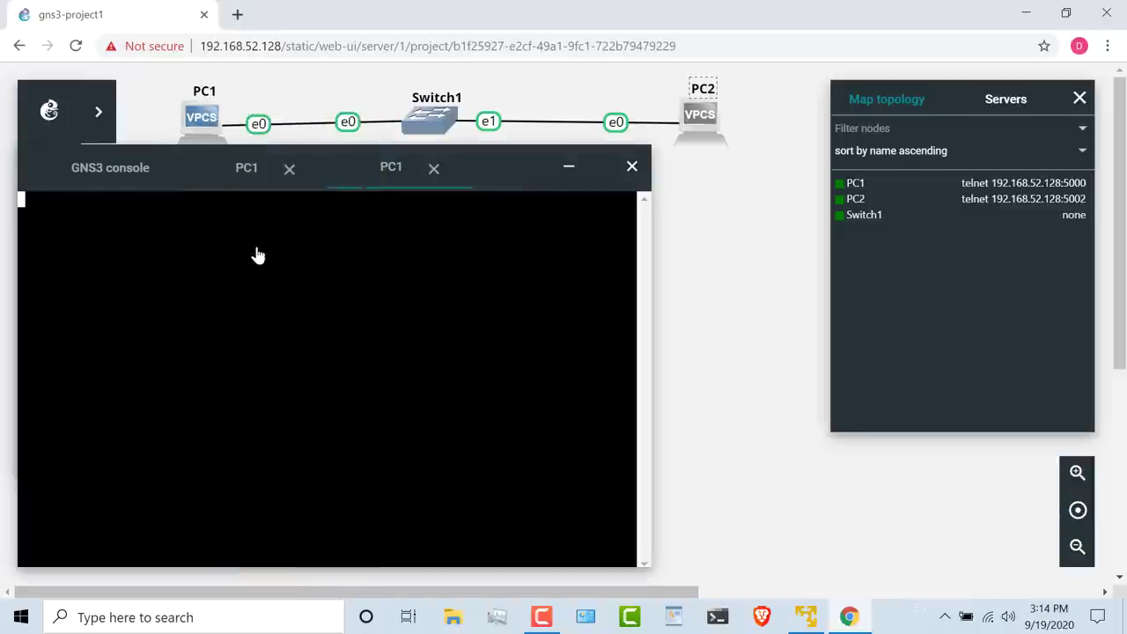
click(433, 168)
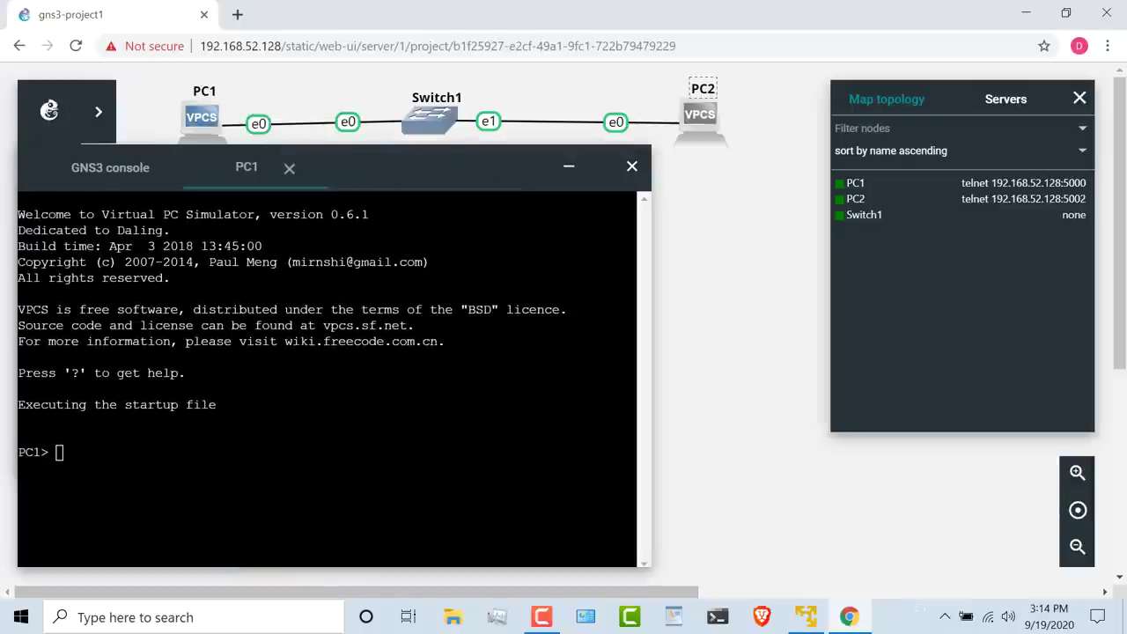
key(Return)
mouse_move(384, 174)
mouse_down()
mouse_move(395, 188)
mouse_move(385, 179)
mouse_move(718, 172)
mouse_move(368, 151)
mouse_move(385, 189)
mouse_move(402, 158)
mouse_move(403, 171)
mouse_up()
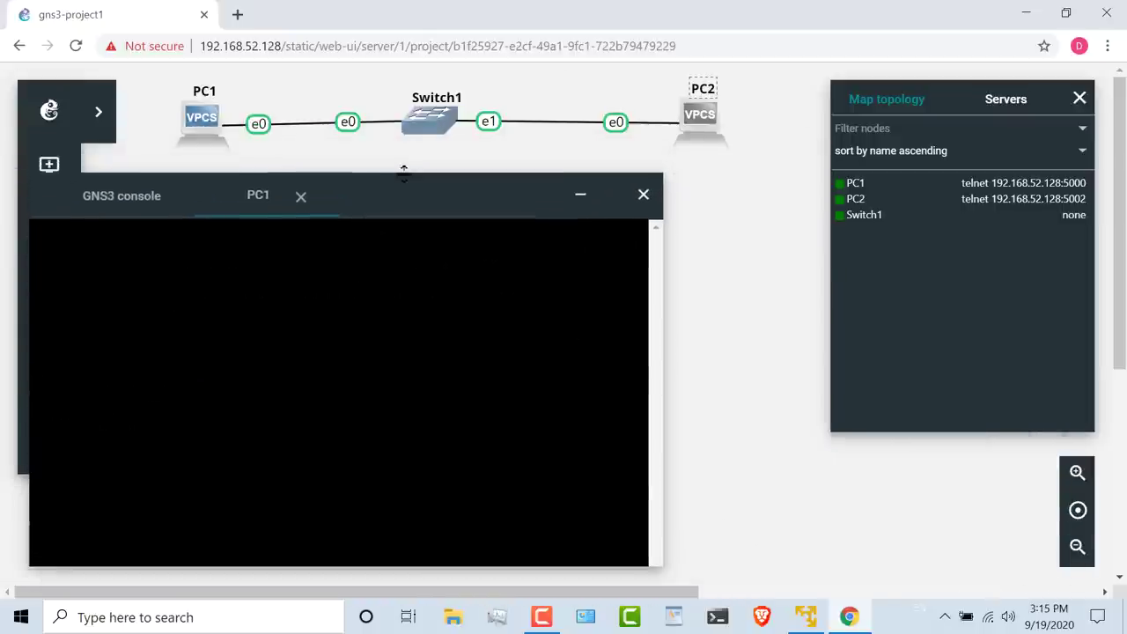
Step: Open a PC2 web console, then give PC1 the address 10.1.1.1 255.255.255.0
right_click(701, 109)
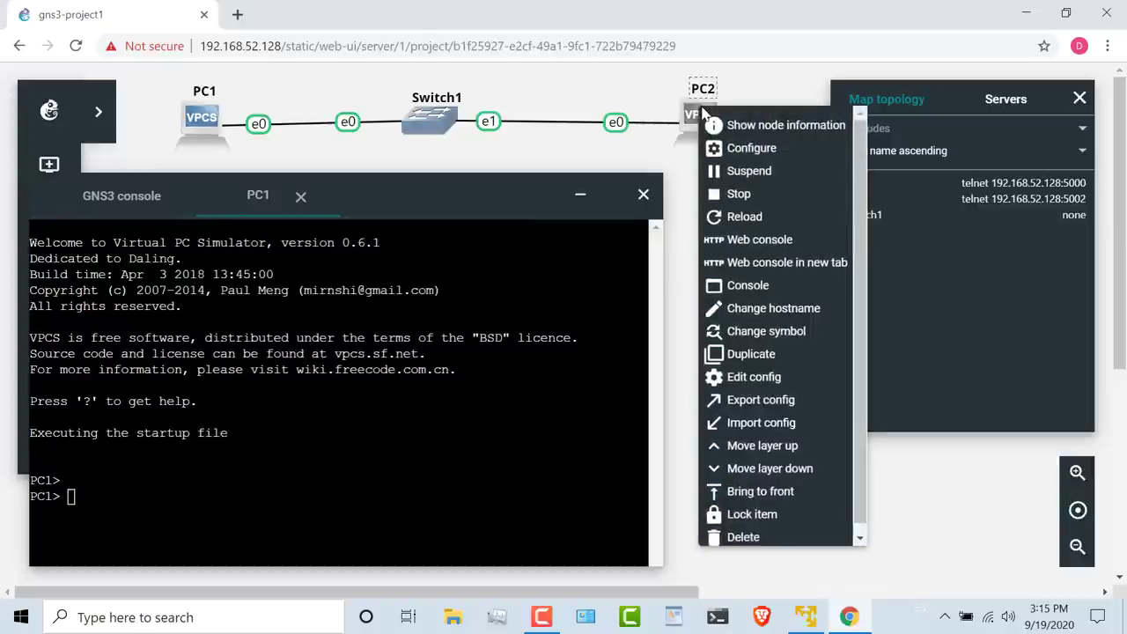
click(760, 243)
key(Return)
key(Return)
click(247, 196)
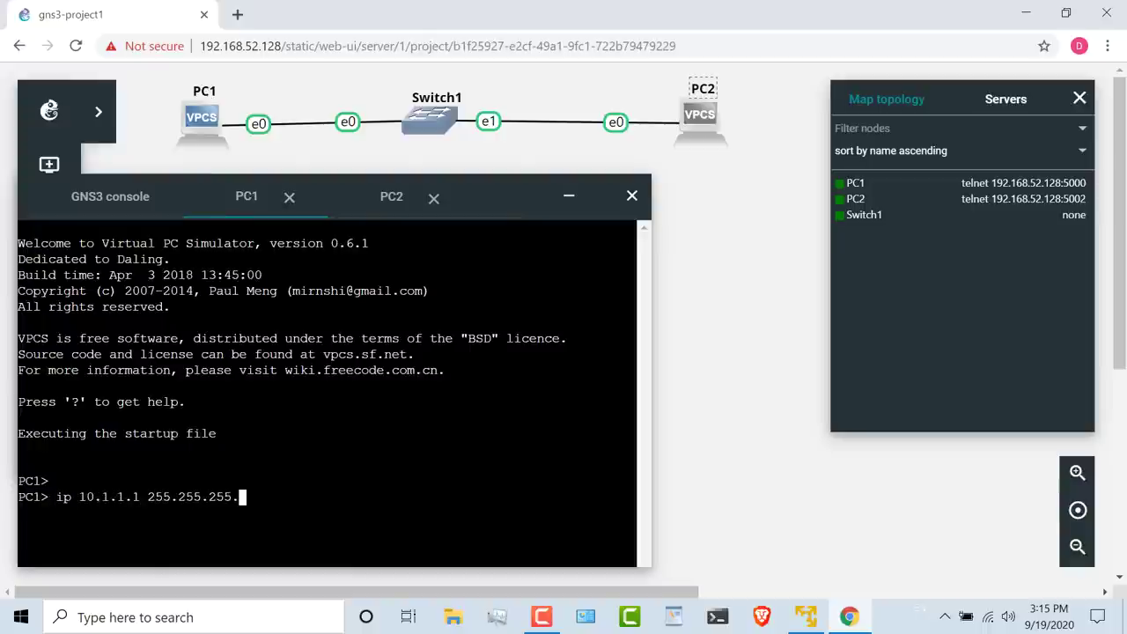
text(0)
key(Return)
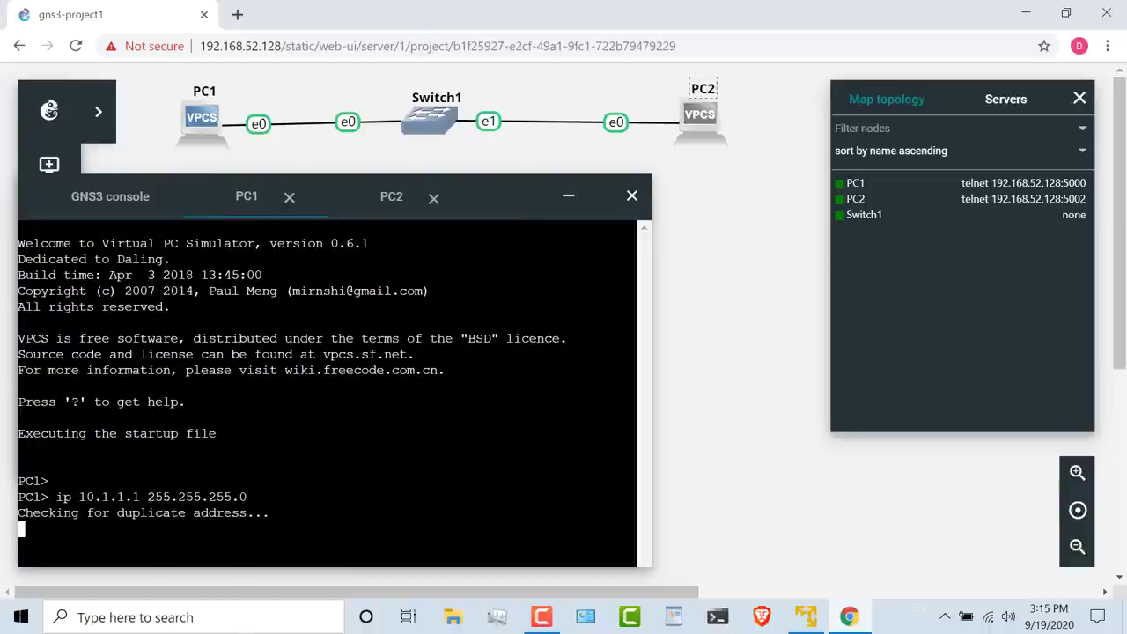
Step: Give PC2 the address 10.1.1.2 255.255.255.0 in its console
click(387, 201)
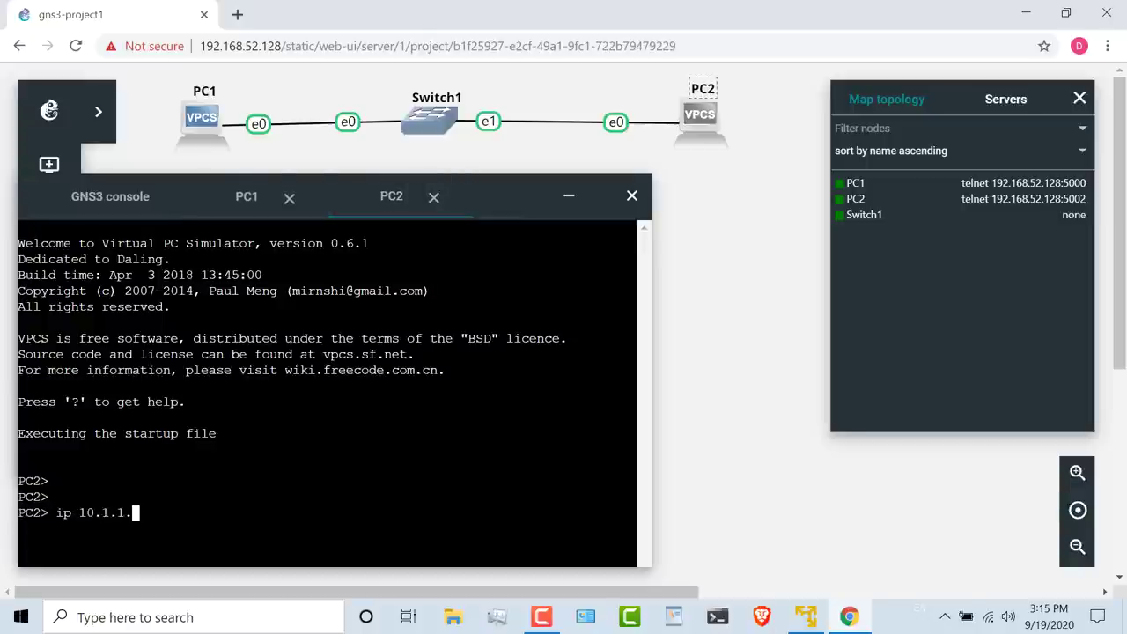
text(ip 10.1.1.2 255.255.25.5)
key(BackSpace)
key(BackSpace)
text(5.0)
key(Return)
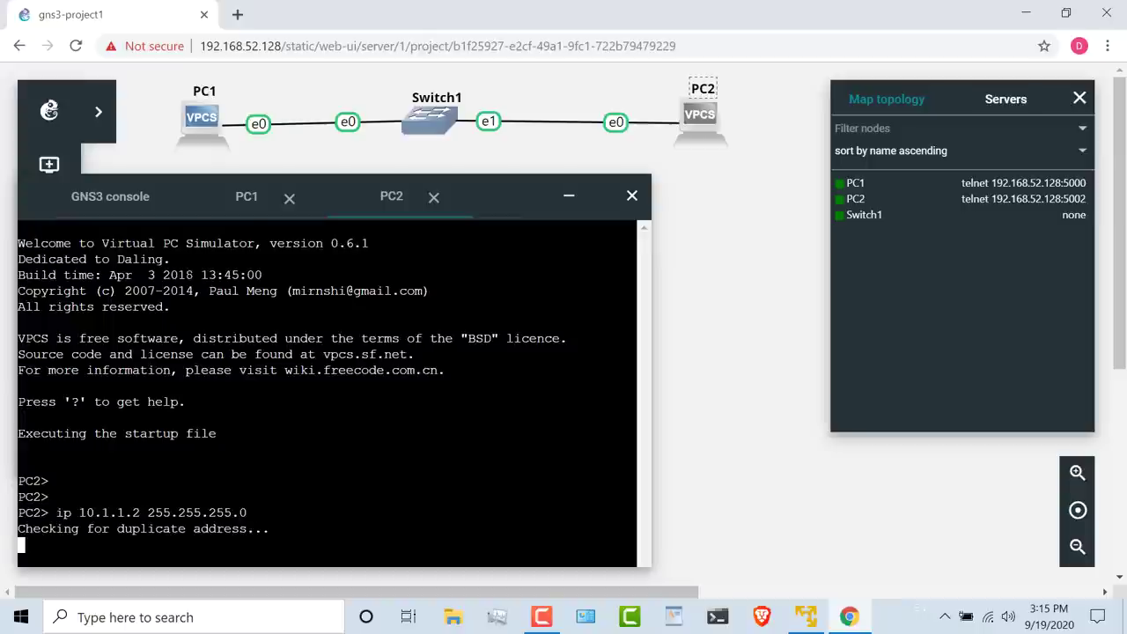
click(247, 199)
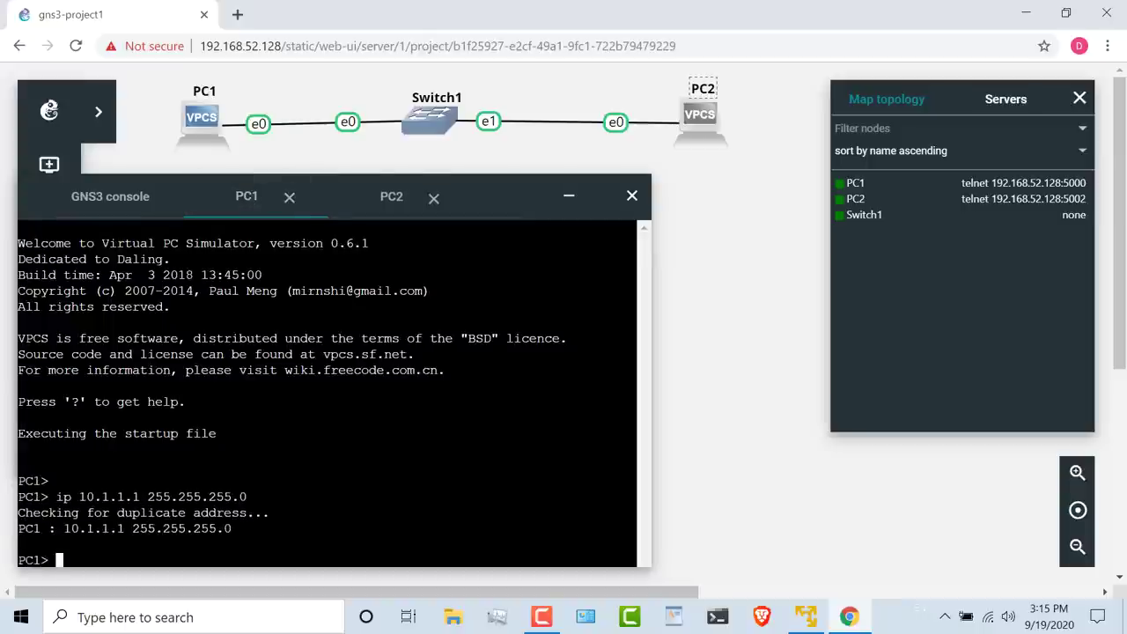
Step: Ping PC2 at 10.1.1.2 from PC1's console
key(Return)
text(ping )
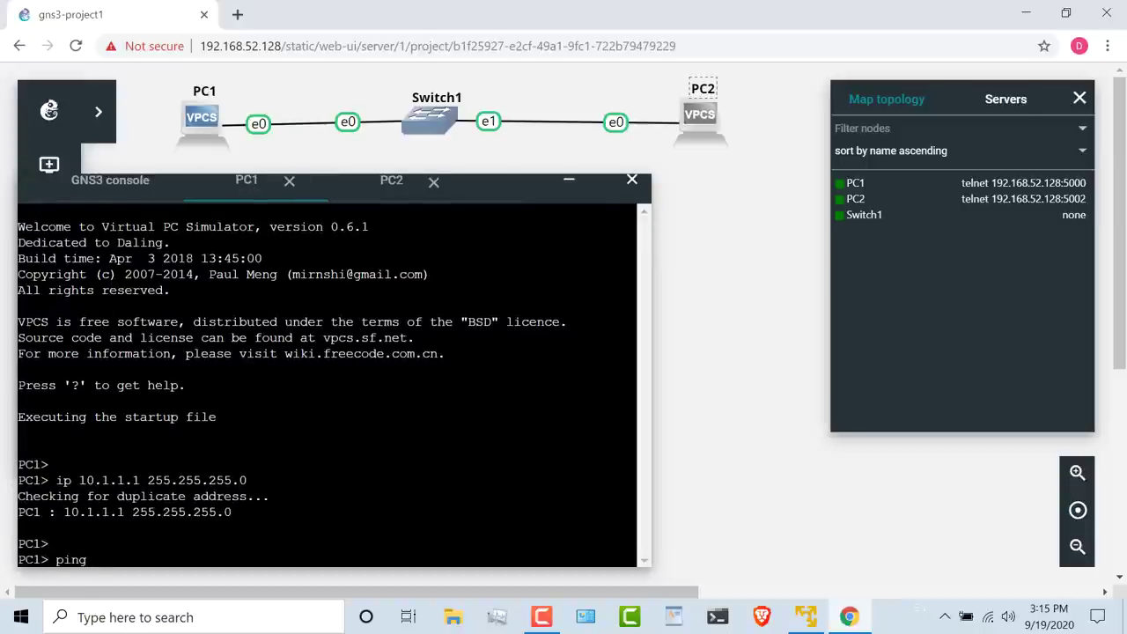
text(10.1.1.2)
key(Return)
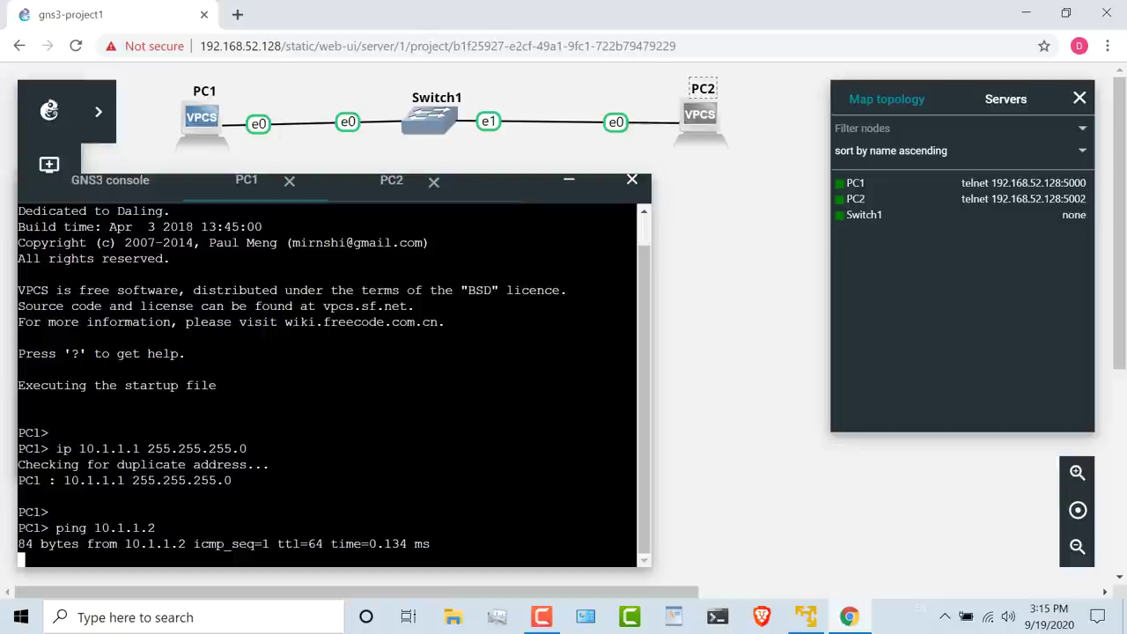
drag(520, 169, 519, 195)
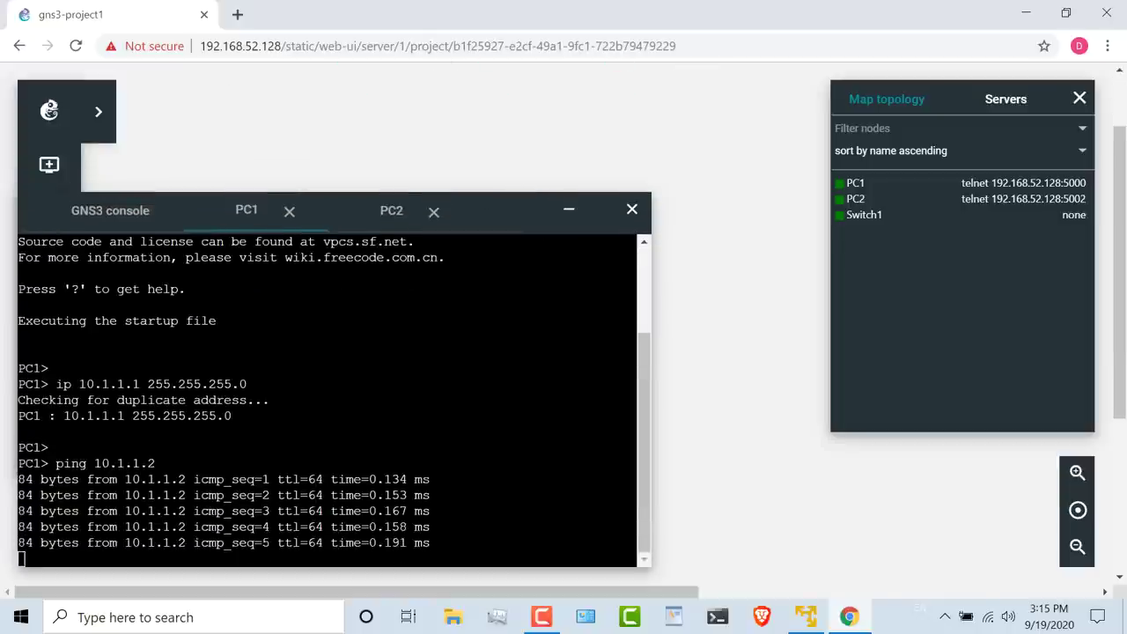
Step: Ping PC1 at 10.1.1.1 from PC2, then bring up the GNS3 VM window
click(390, 211)
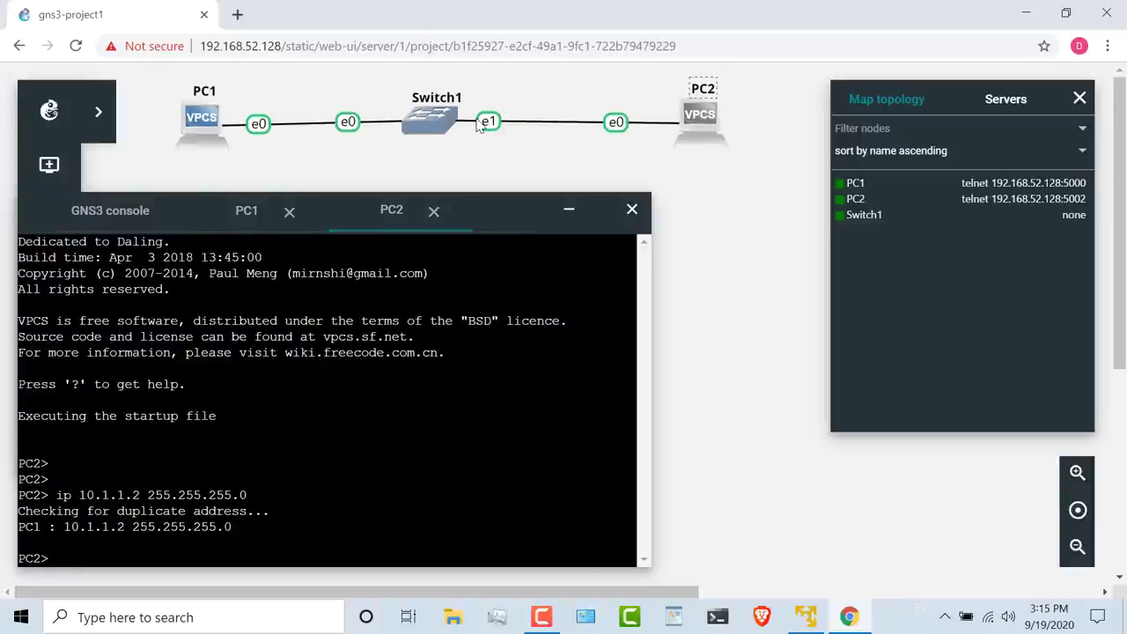
key(Return)
key(Return)
text(ping 10.1.1.1)
key(Return)
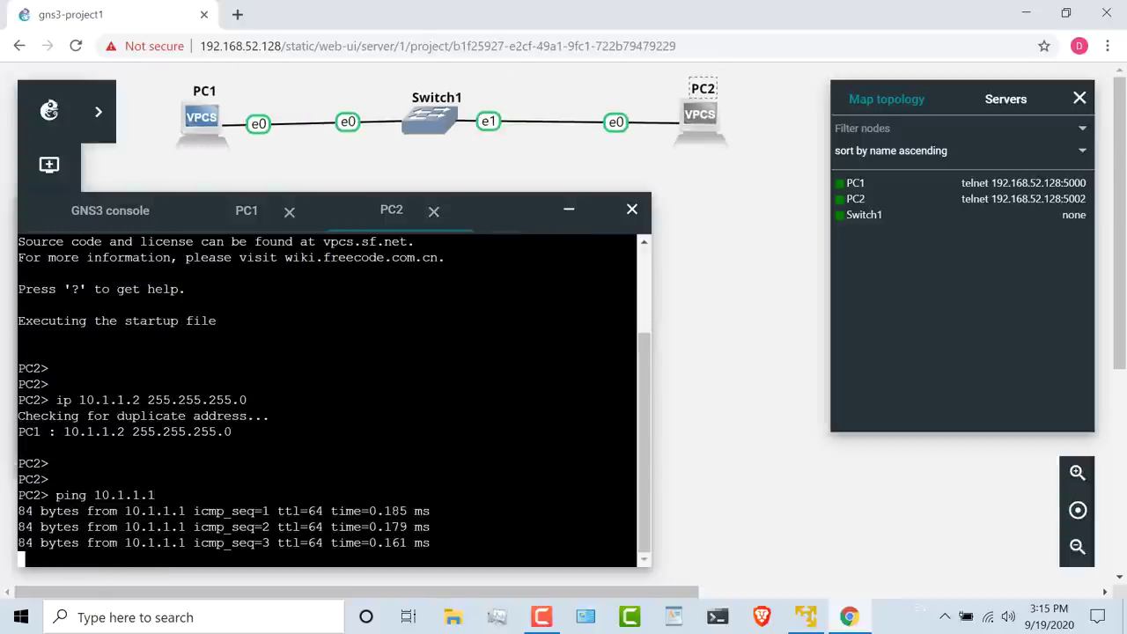
drag(202, 137, 200, 127)
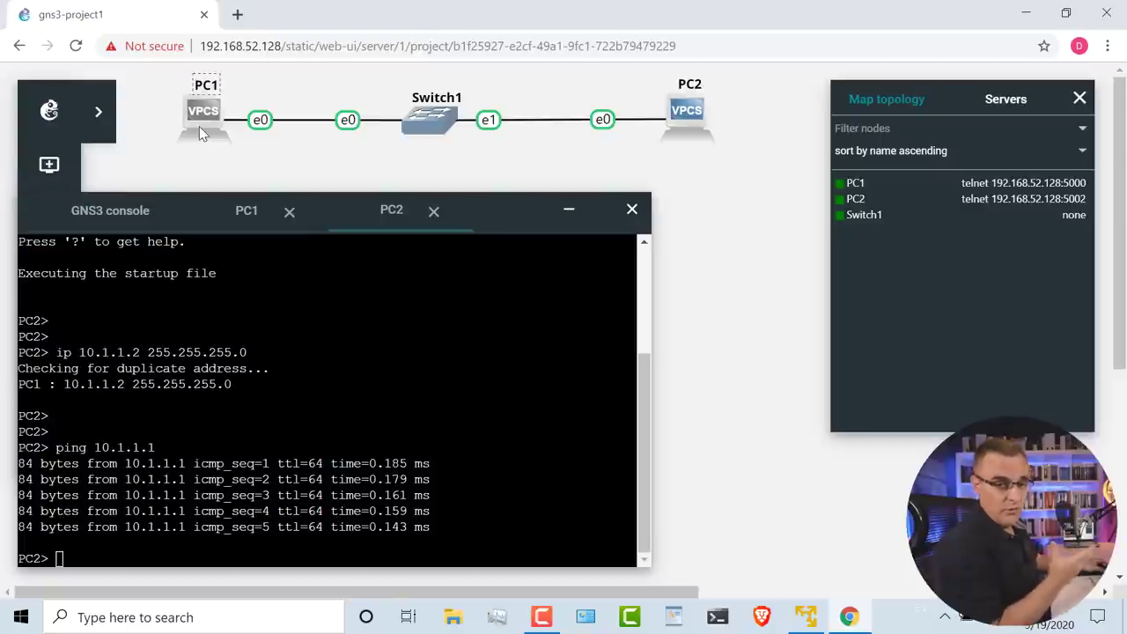
click(806, 618)
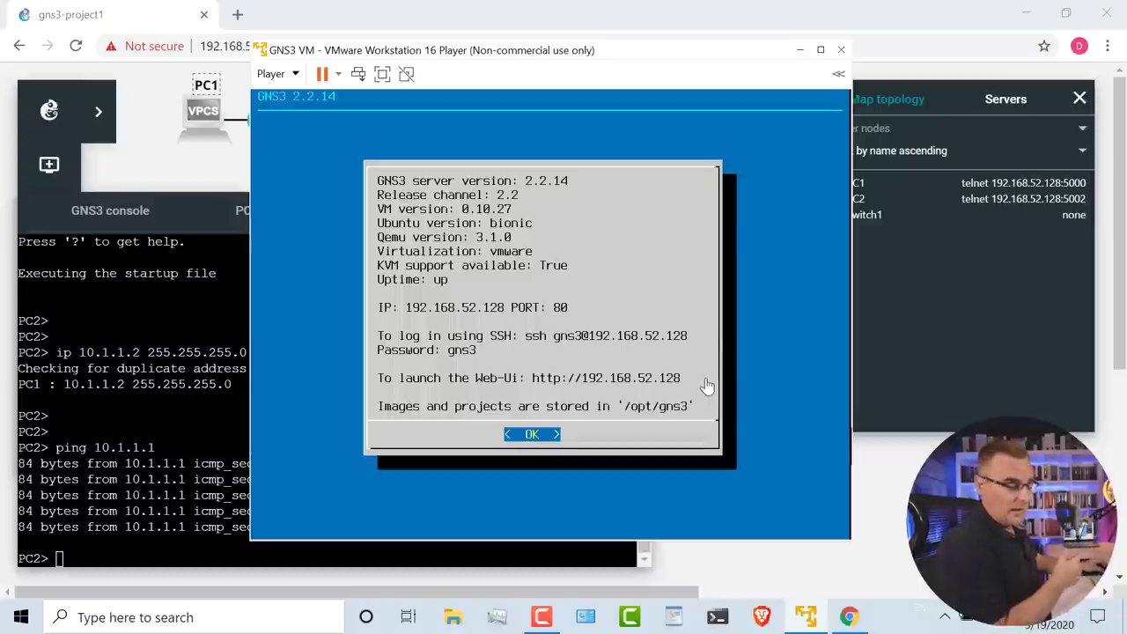
Step: Give PC1 and PC2 the circular computer symbol
click(800, 49)
right_click(194, 112)
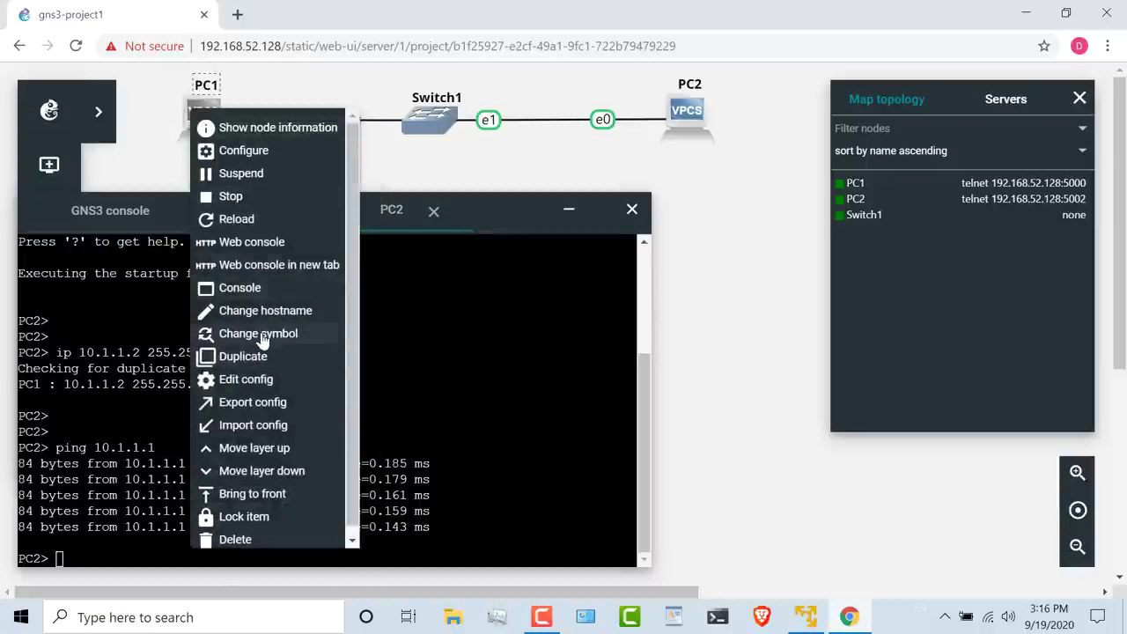
click(233, 333)
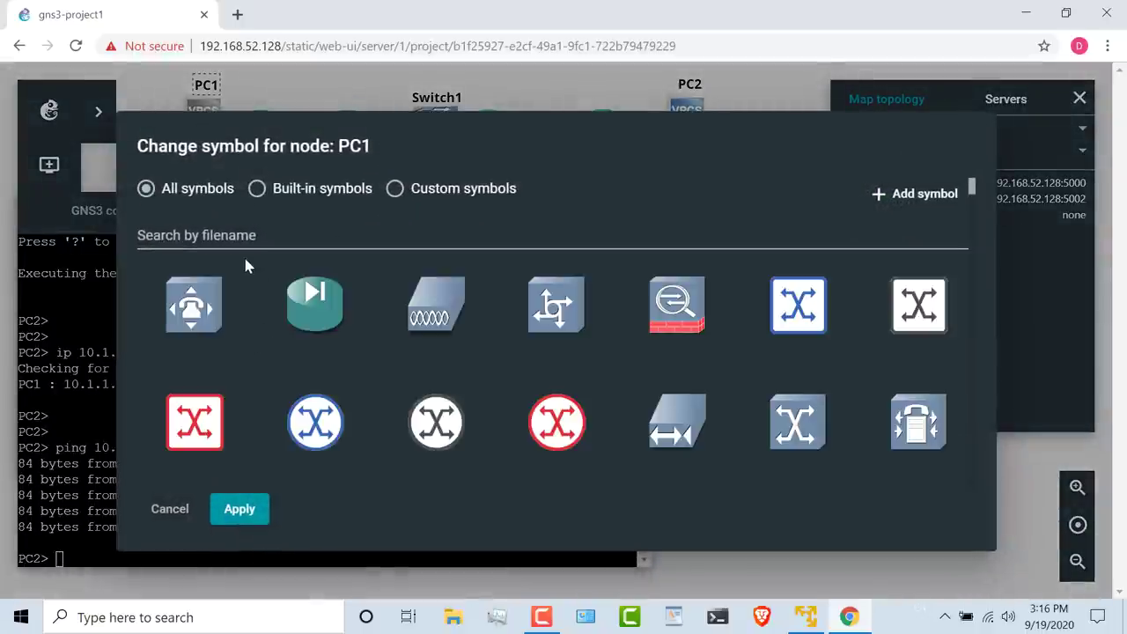
scroll(578, 409, down, 5)
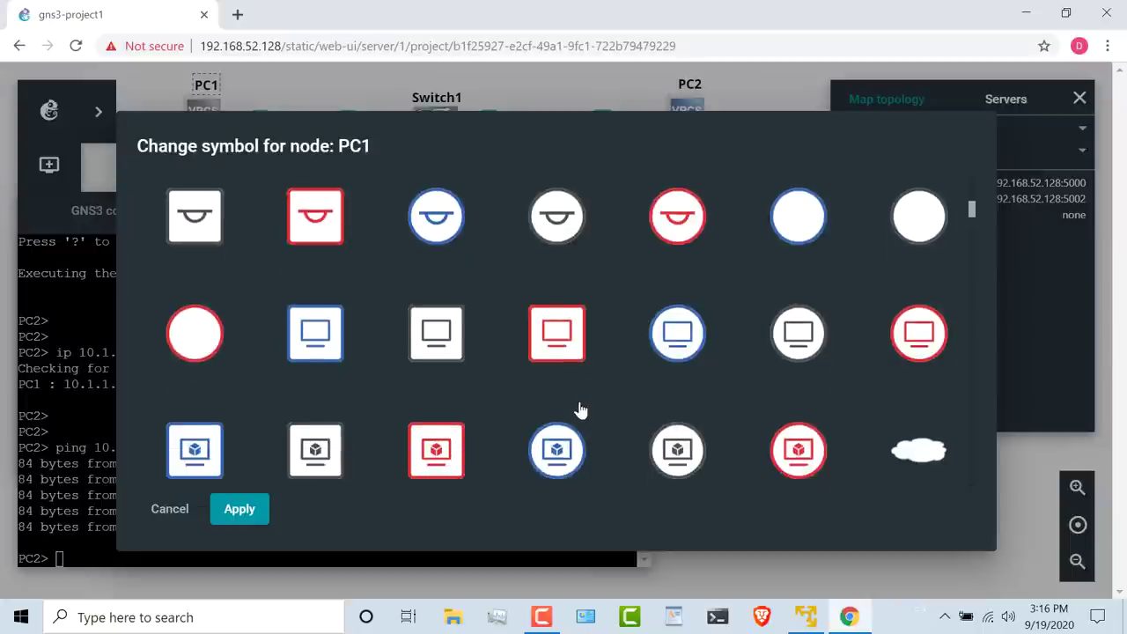
scroll(579, 407, down, 2)
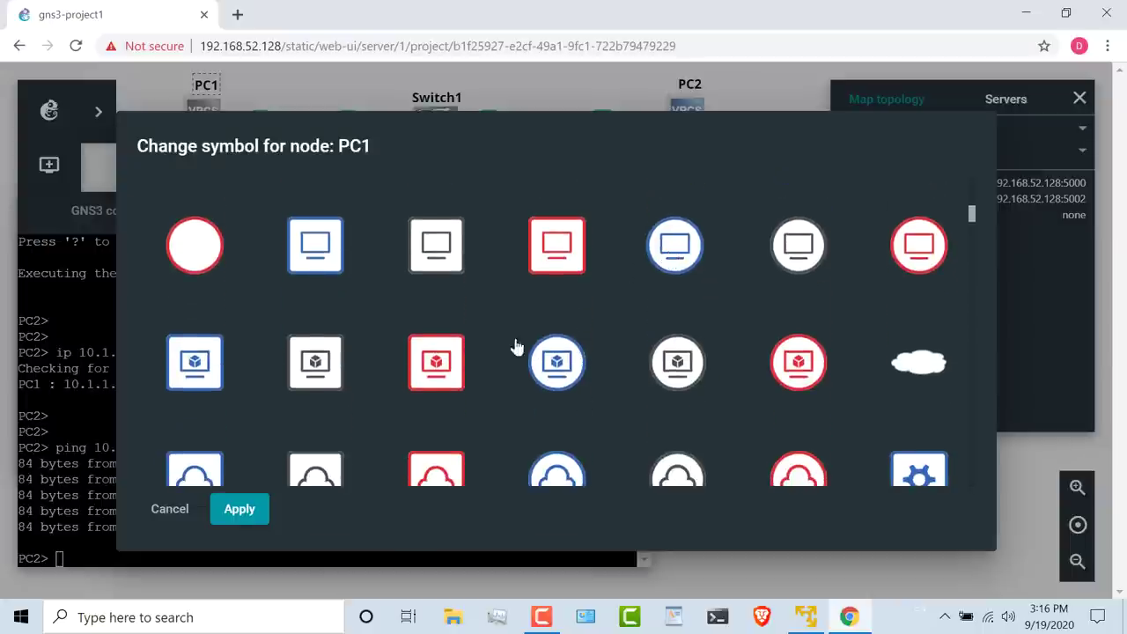
click(249, 515)
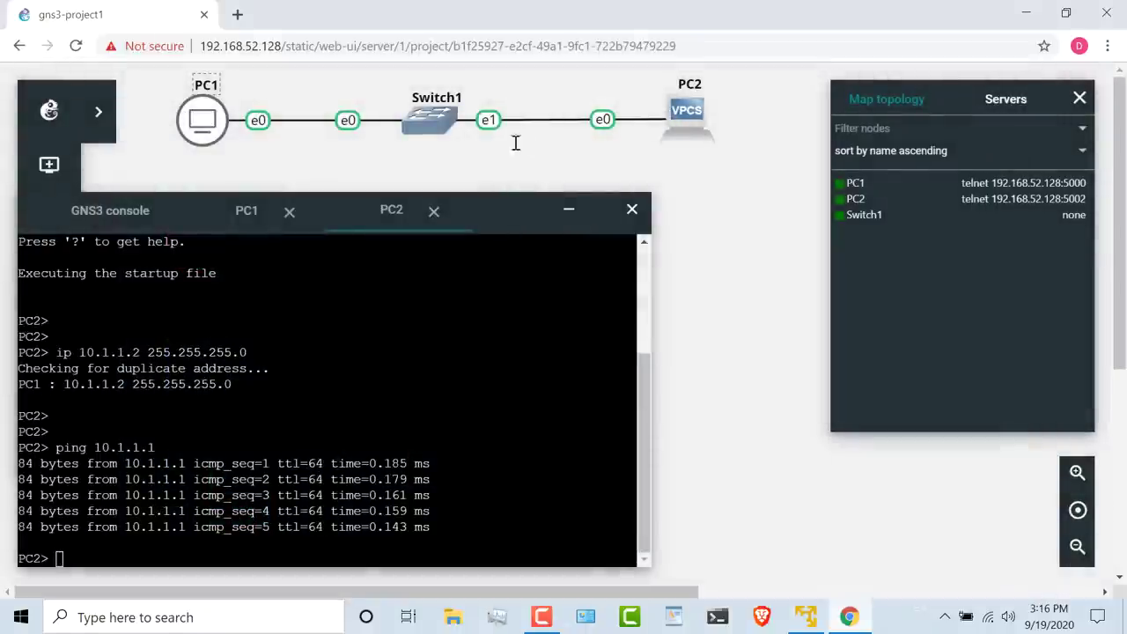
right_click(685, 109)
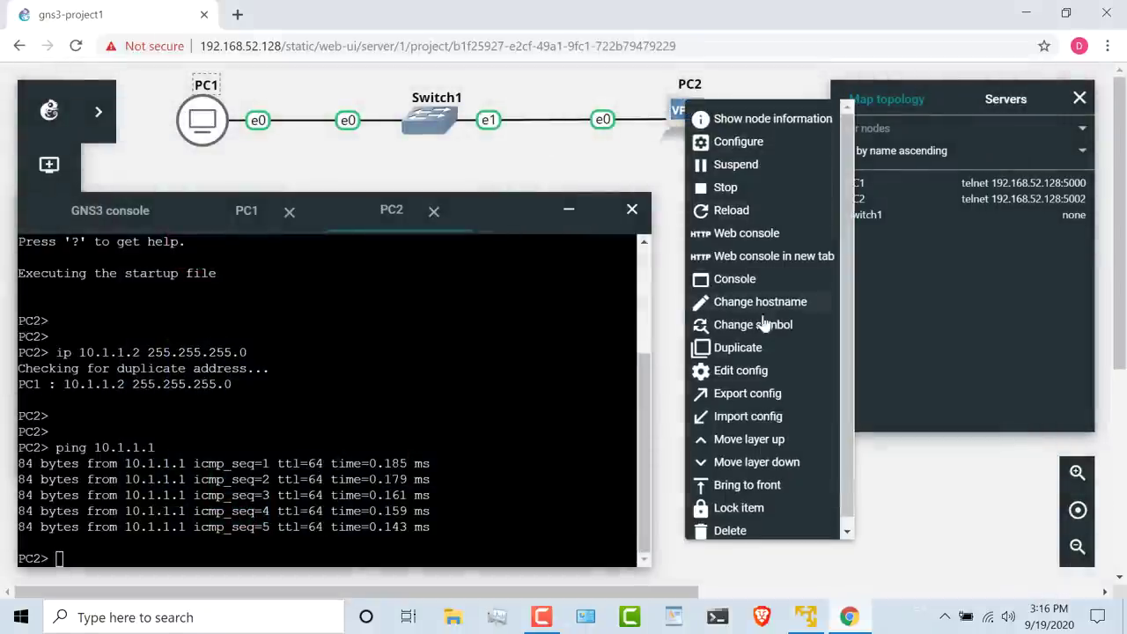
click(755, 325)
scroll(632, 407, down, 6)
scroll(632, 408, down, 2)
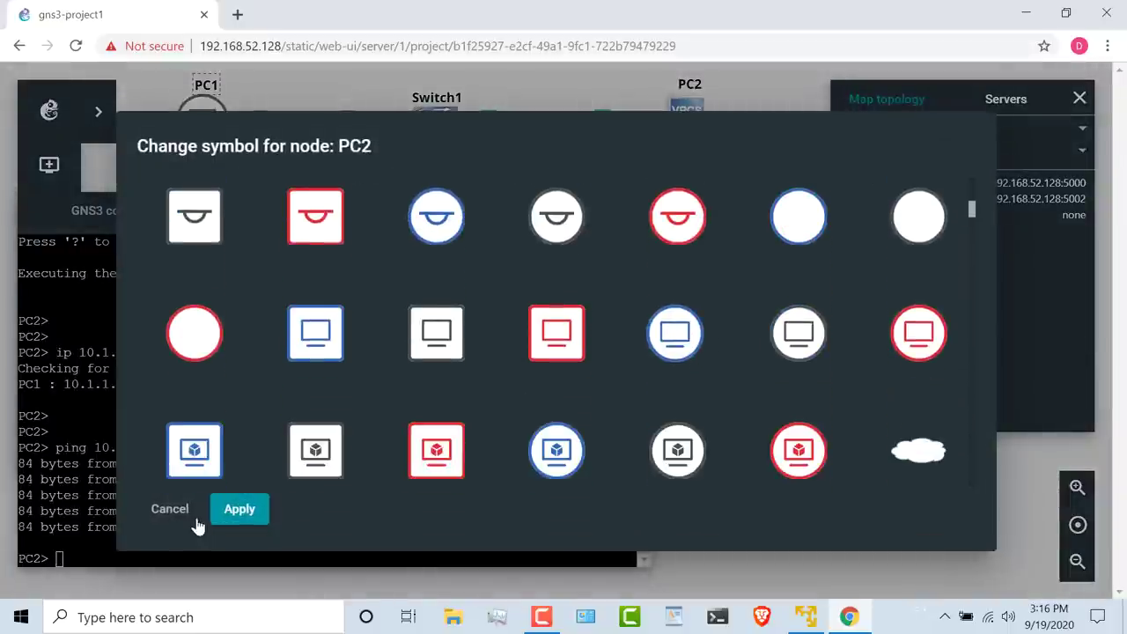
click(240, 510)
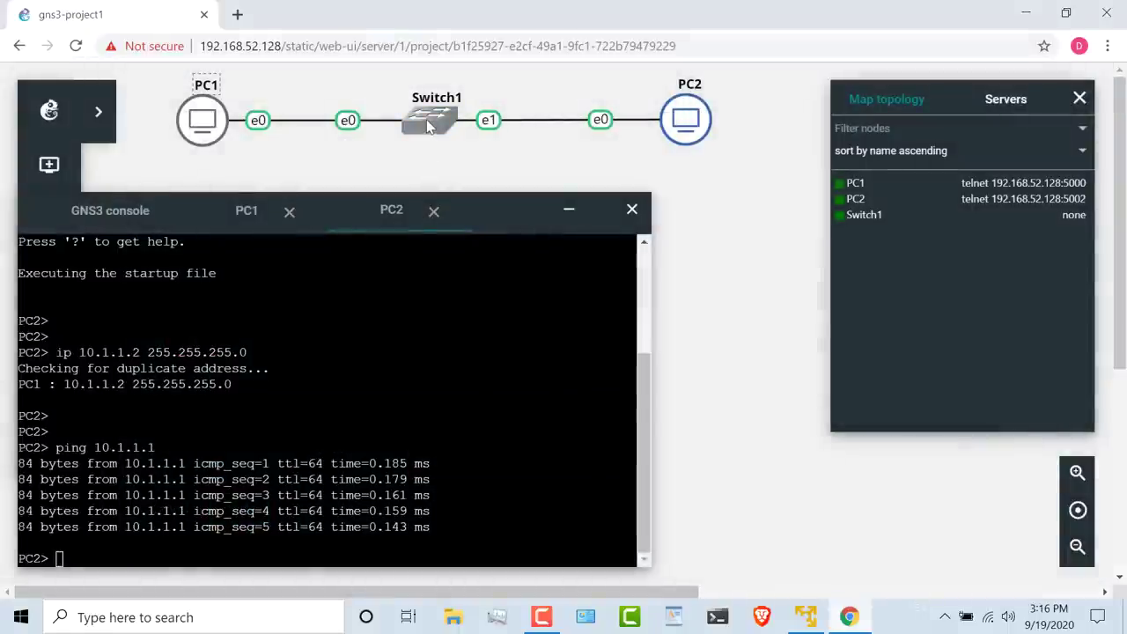
Step: Give Switch1 the blue arrow switch symbol, found by filtering for 'swit'
right_click(428, 126)
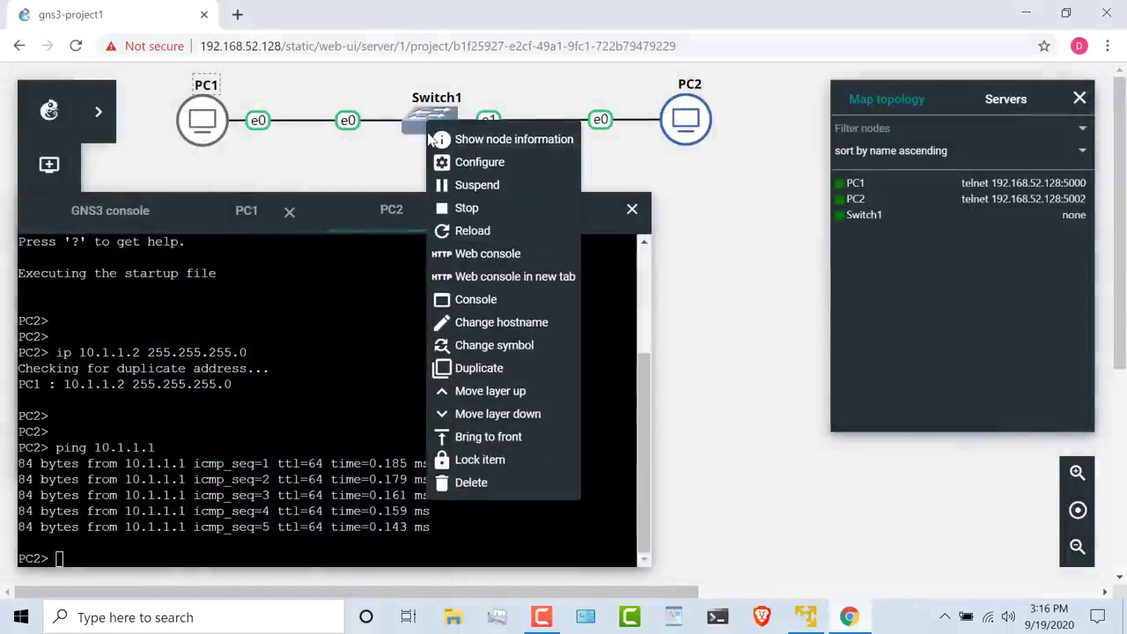
click(498, 345)
scroll(677, 384, down, 1)
scroll(678, 396, down, 2)
scroll(607, 396, up, 4)
click(229, 237)
text(switch)
scroll(368, 404, down, 1)
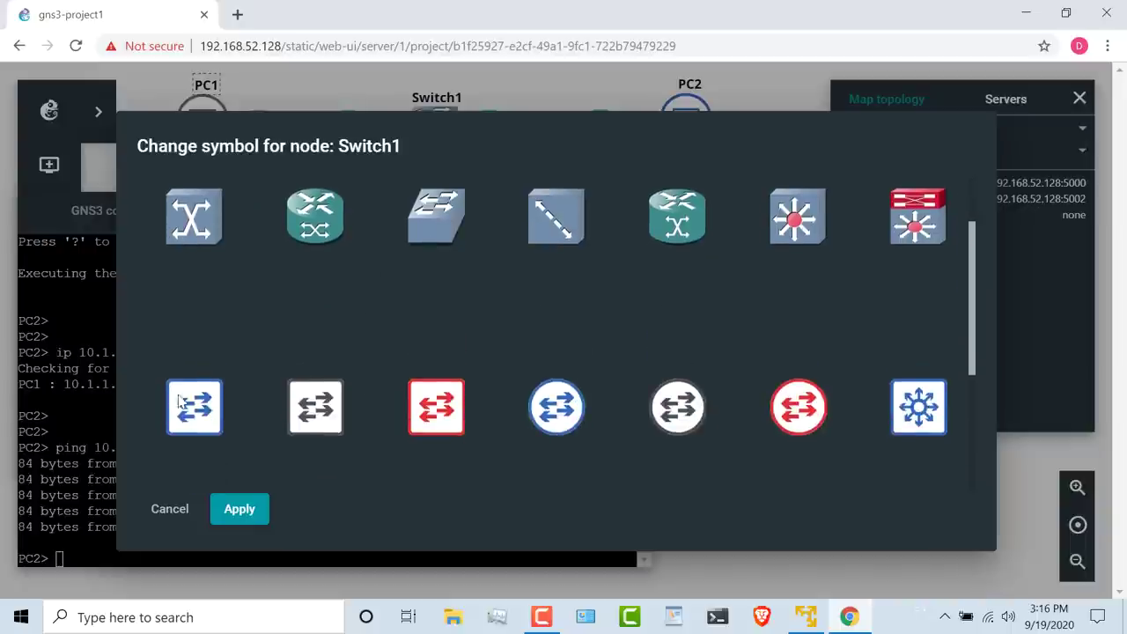
click(233, 519)
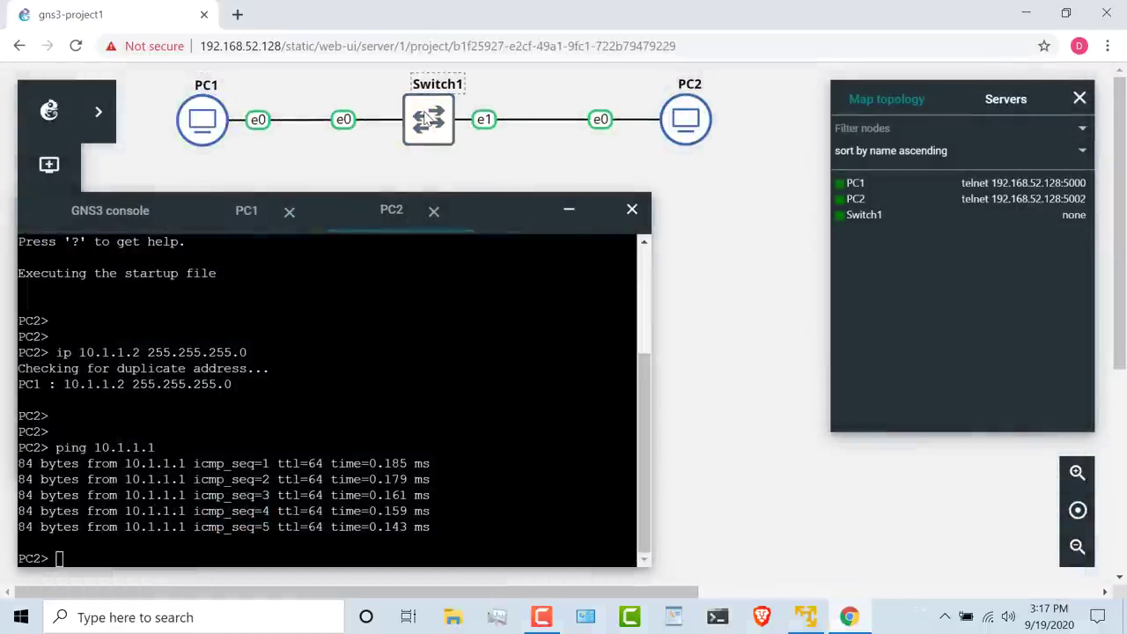
click(723, 199)
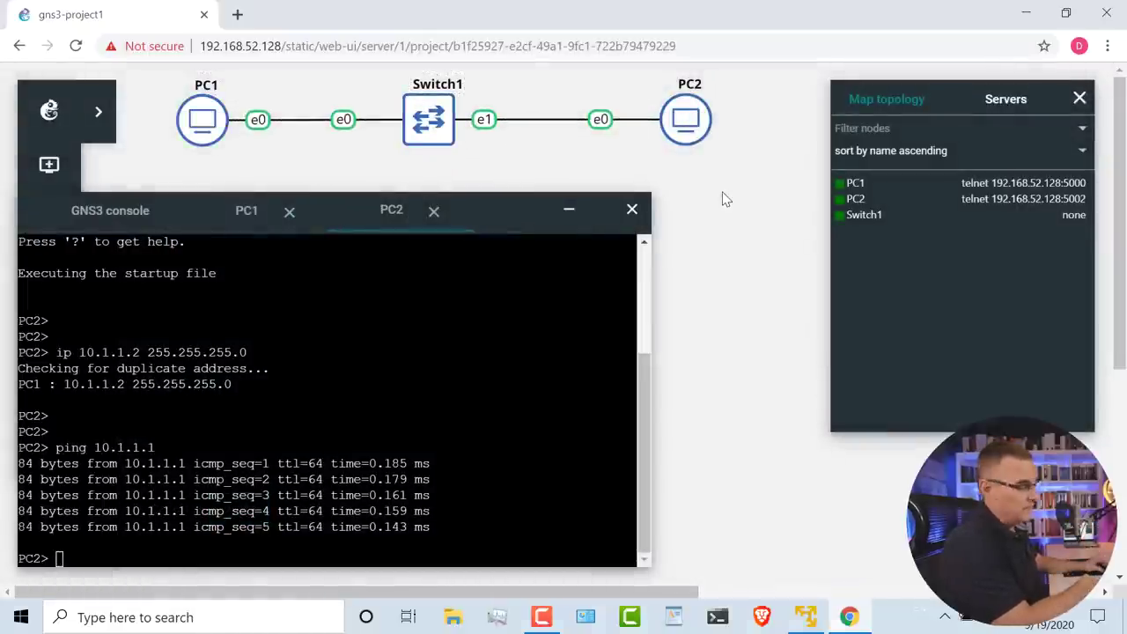
Step: Repeat the ping to 10.1.1.2 from PC1's console
click(248, 211)
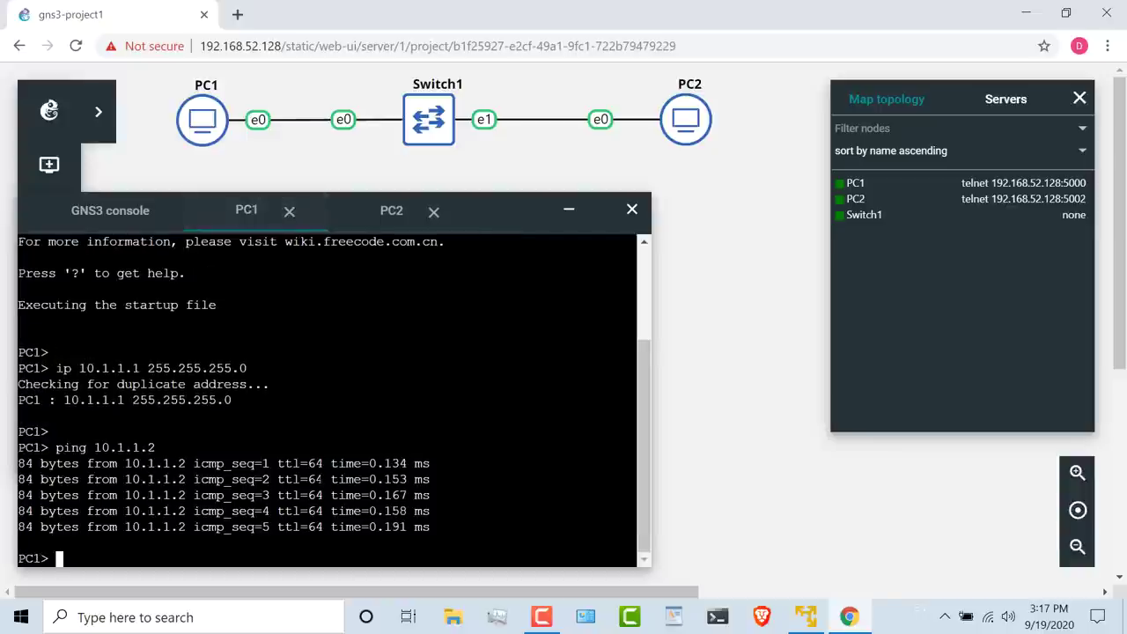
key(Up)
key(Return)
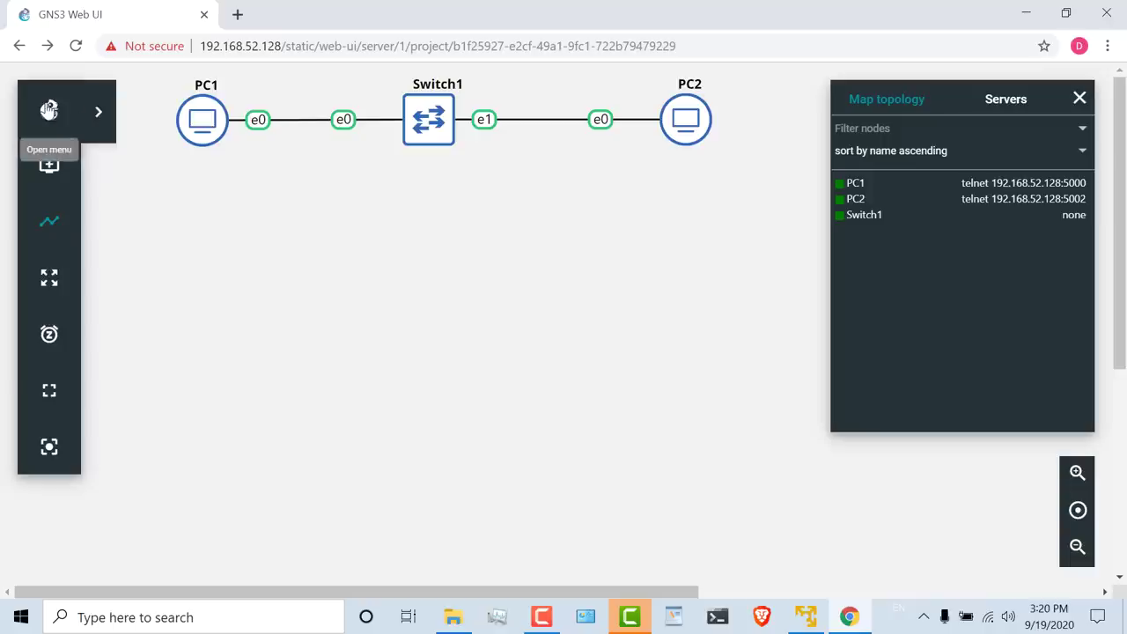
Step: Start a new template installing a server appliance, filtering the appliance list by 'iosv'
click(48, 109)
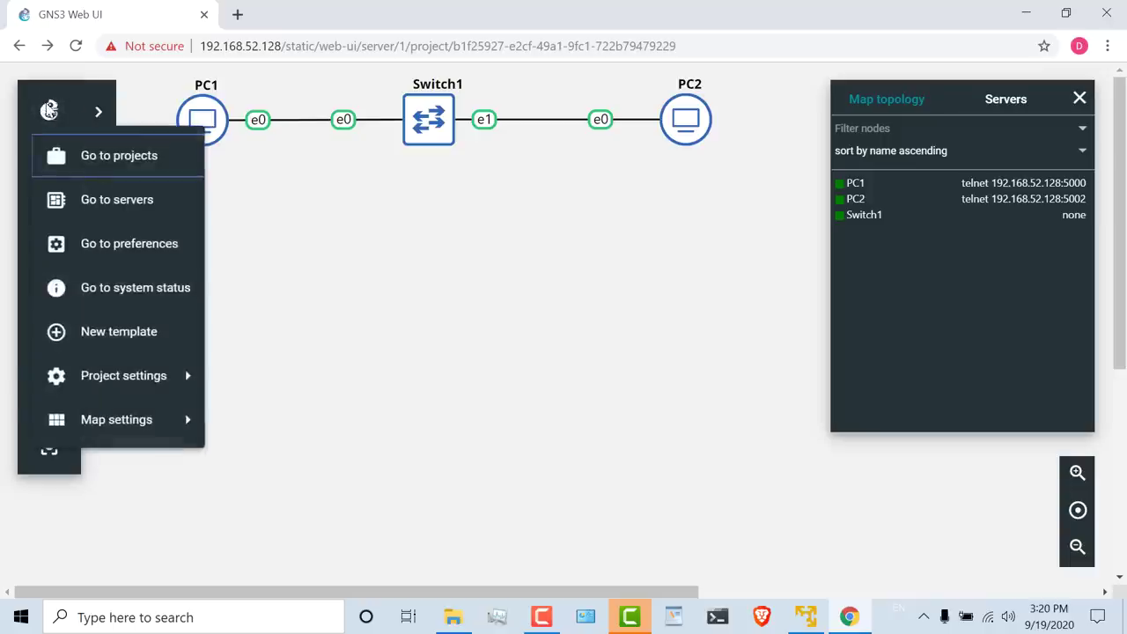
click(128, 335)
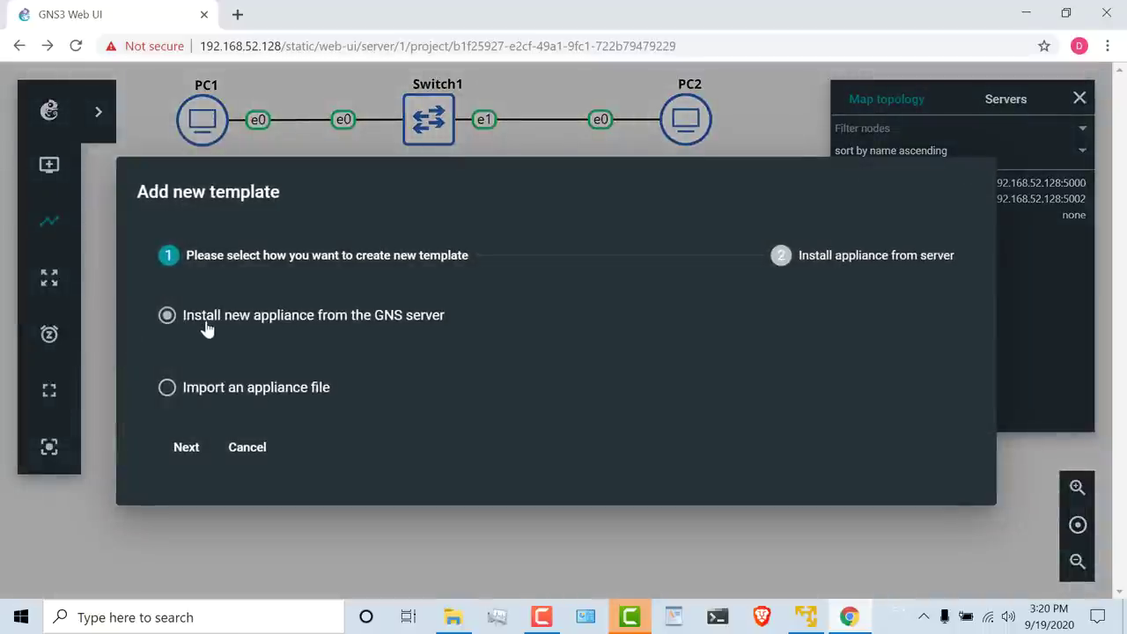
click(185, 449)
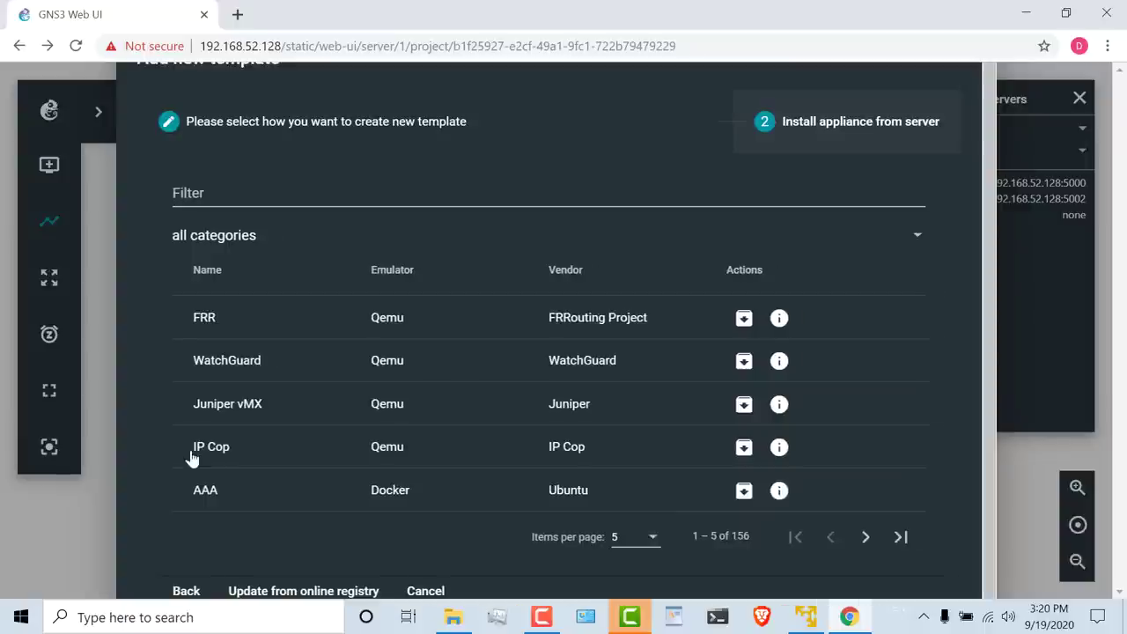
click(214, 191)
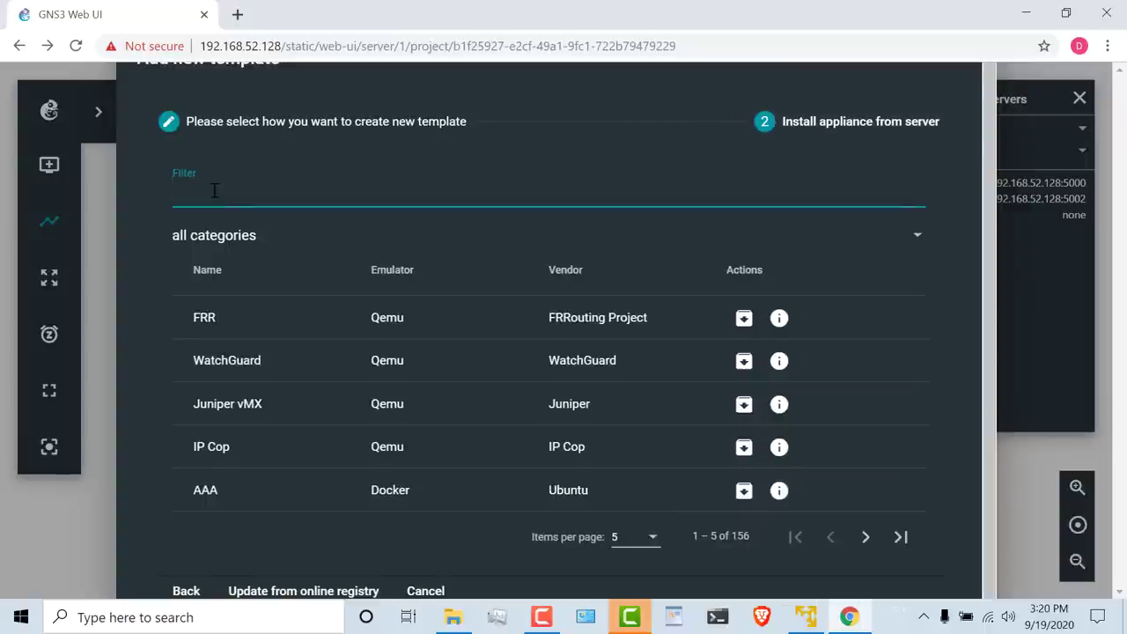
text(cum)
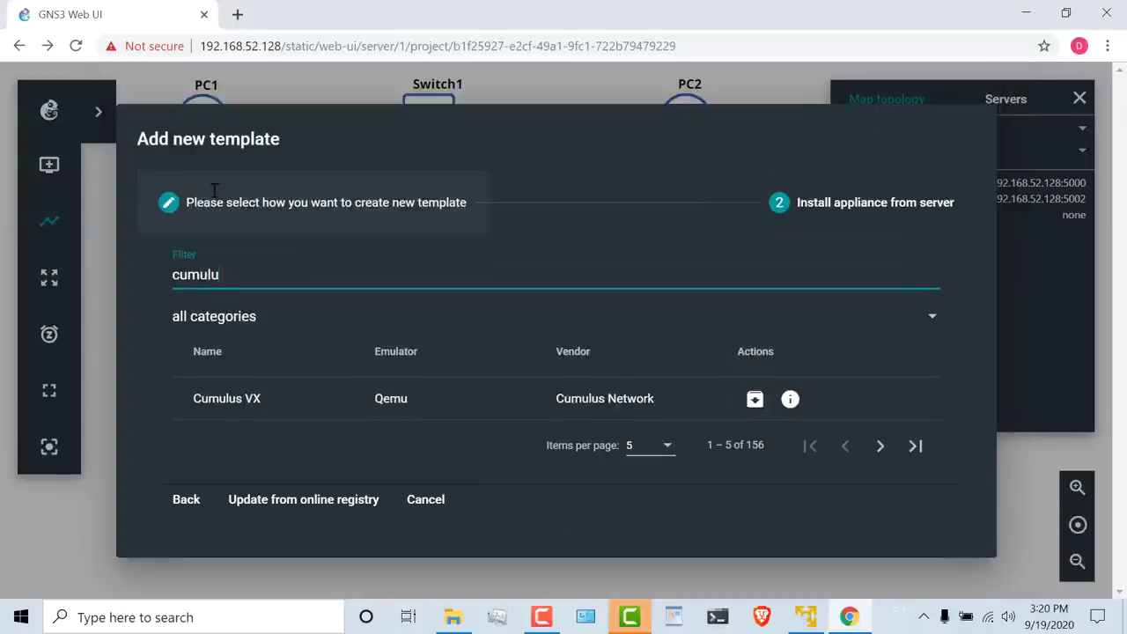
text(ulu)
key(BackSpace)
key(BackSpace)
key(BackSpace)
key(BackSpace)
key(BackSpace)
key(BackSpace)
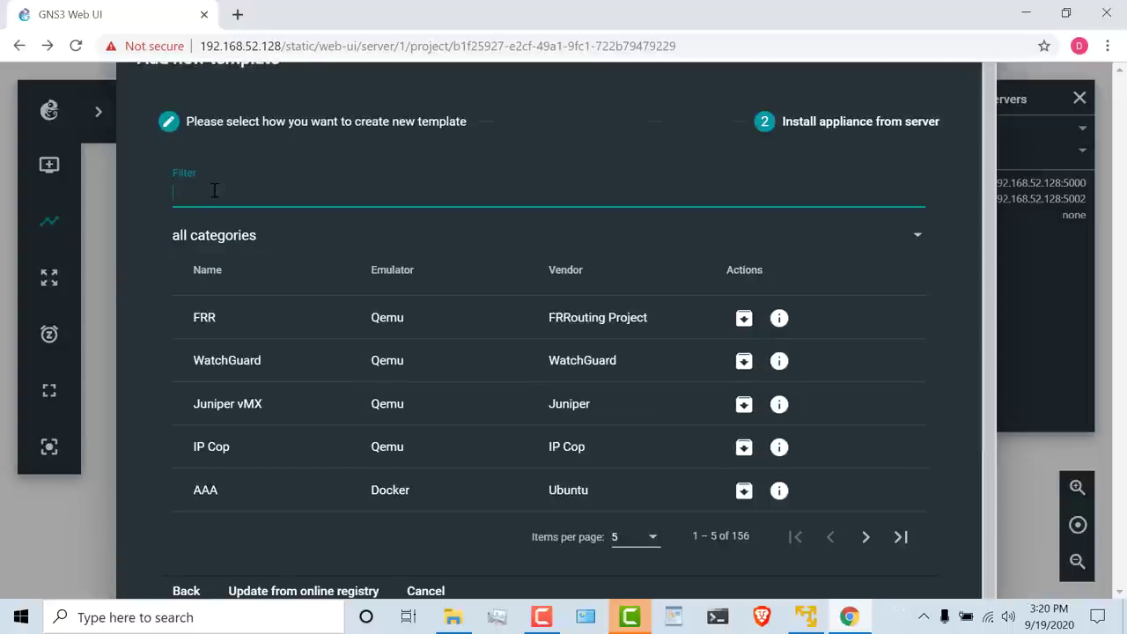
text(iosv)
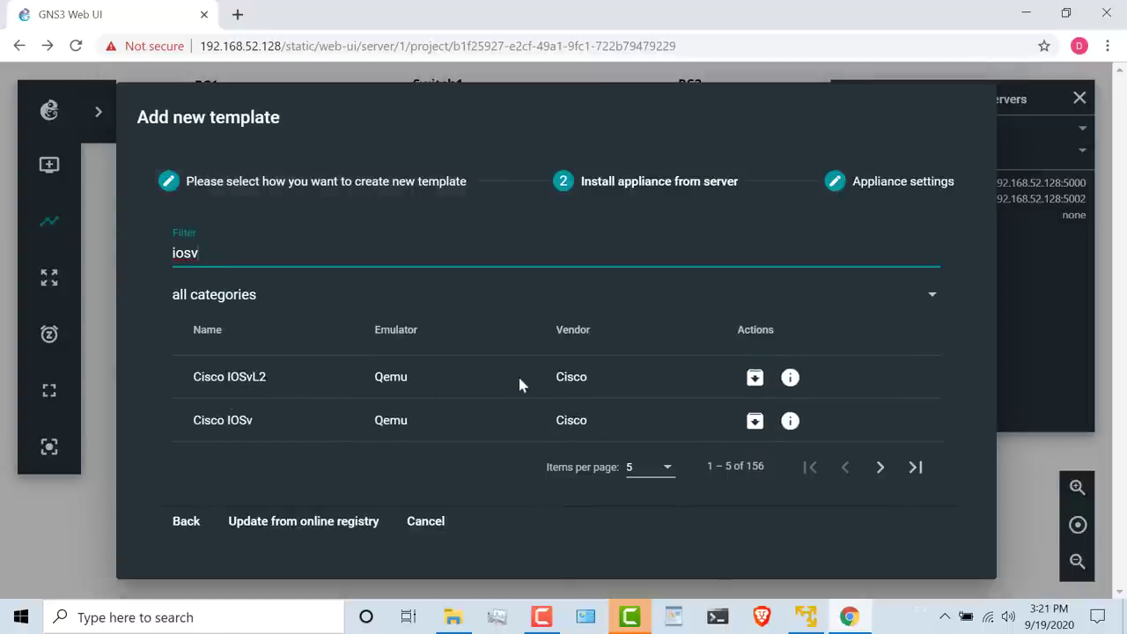
click(754, 379)
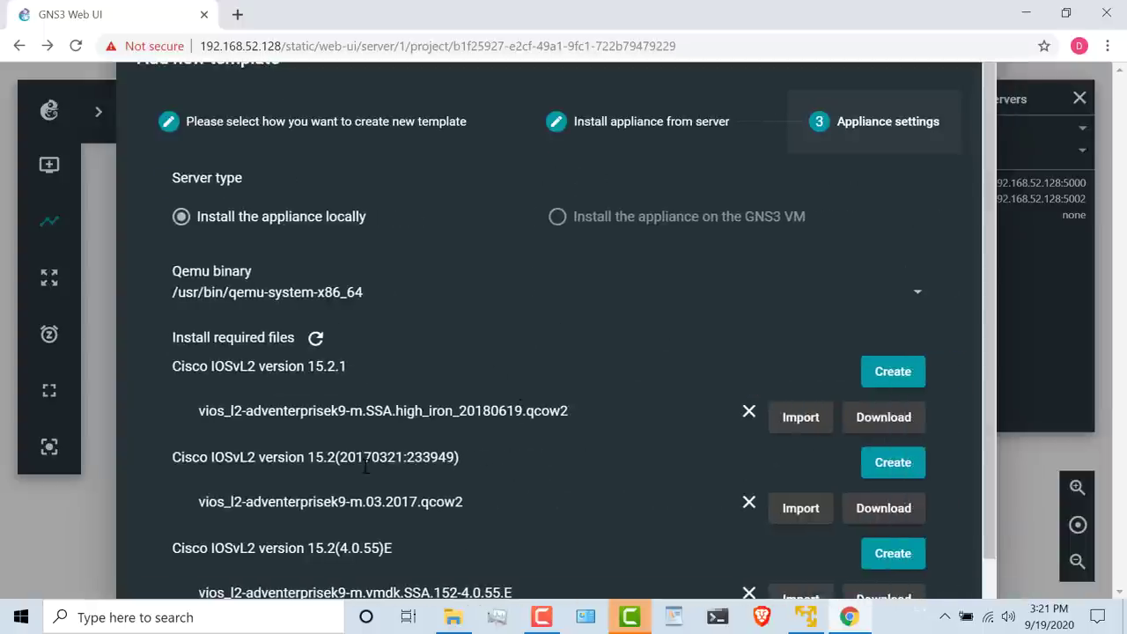
scroll(426, 444, down, 2)
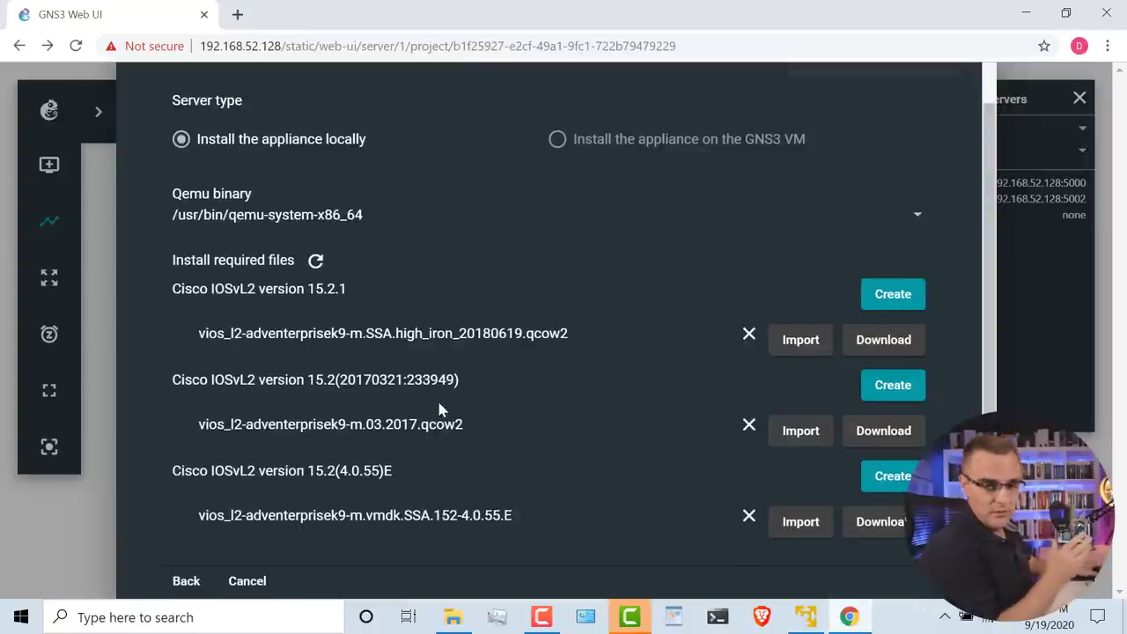
click(452, 619)
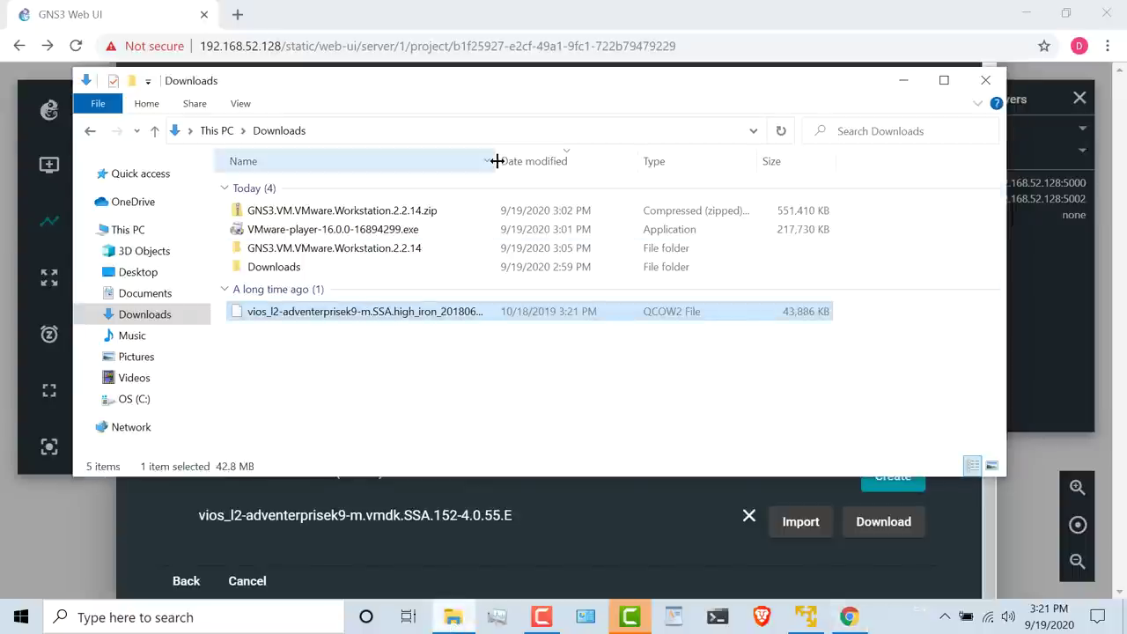
drag(495, 161, 598, 161)
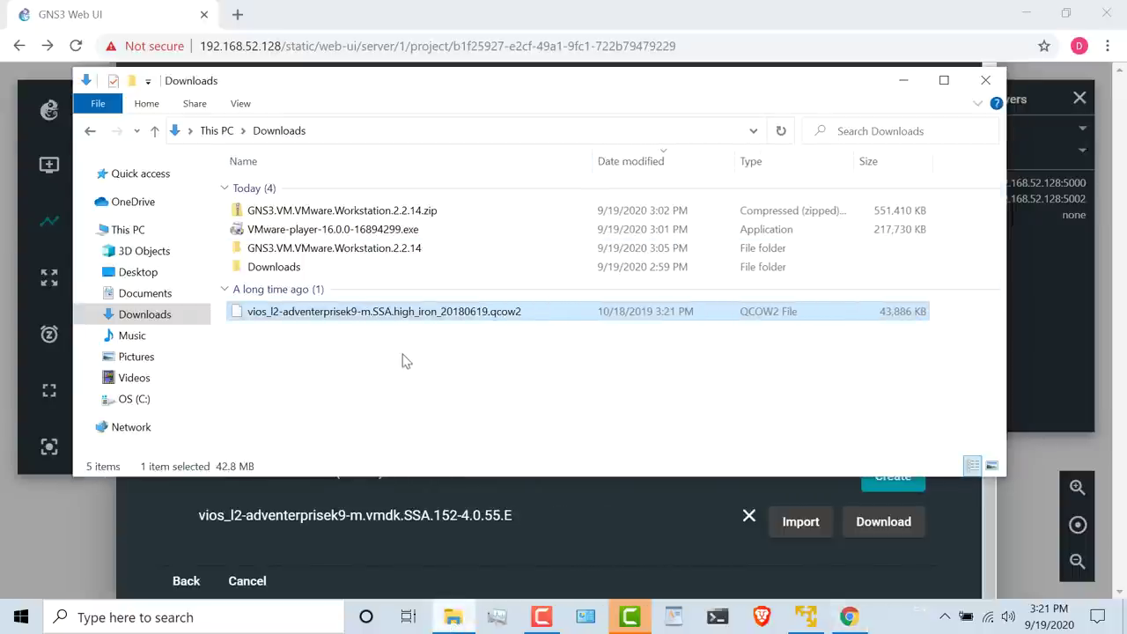
click(555, 529)
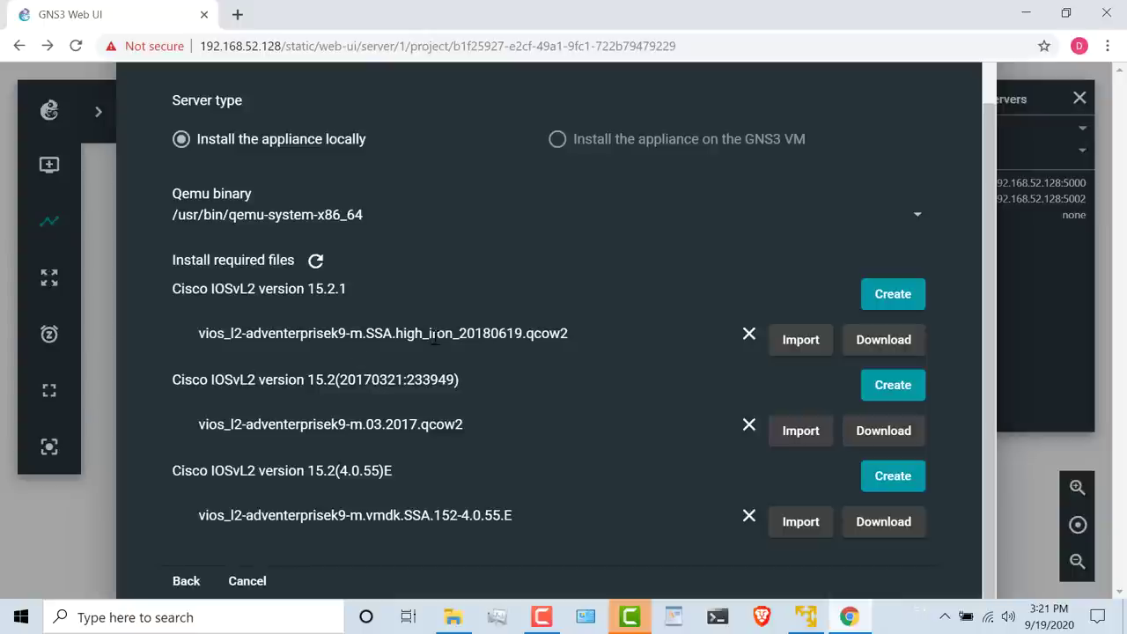
click(878, 341)
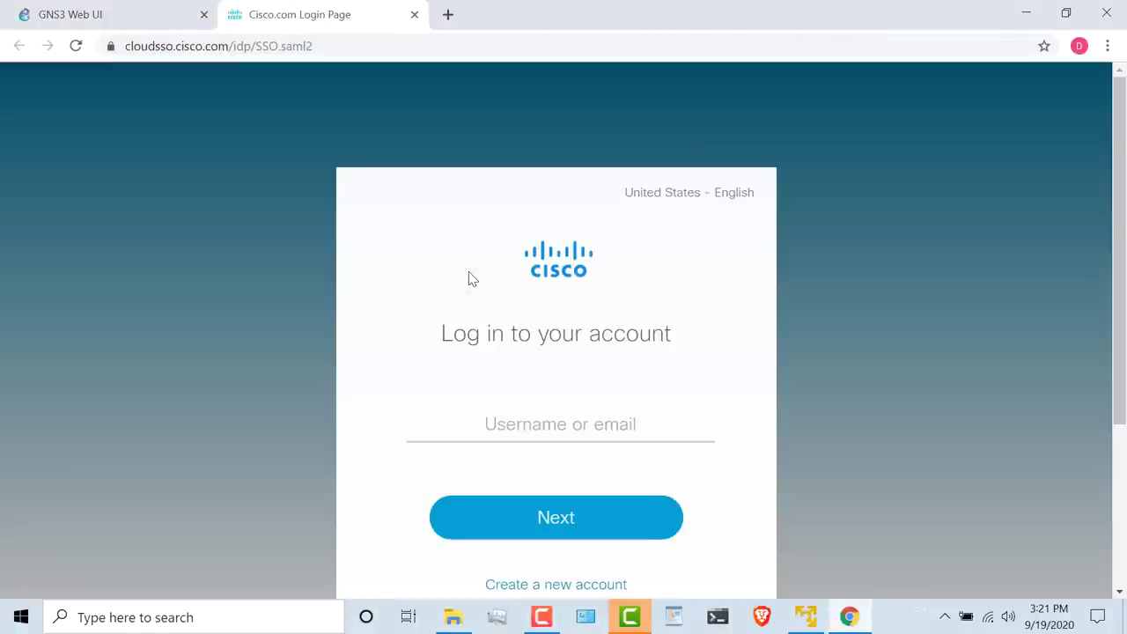
click(414, 14)
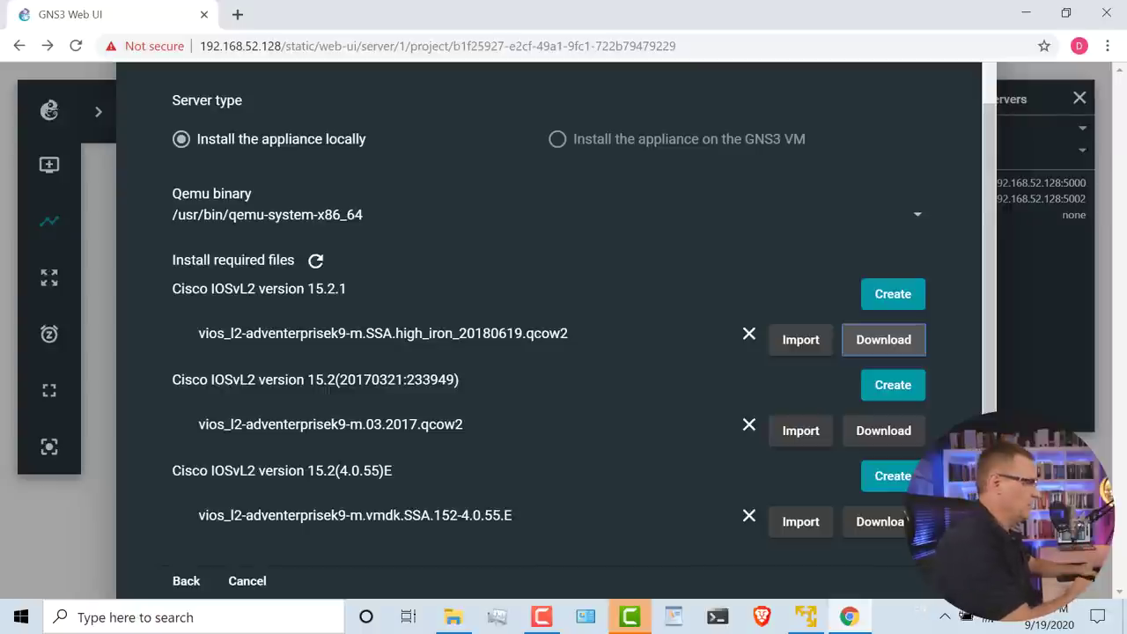
Step: Import the vios_l2 15.2.1 qcow2 image and add the Cisco IOSvL2 template
click(810, 344)
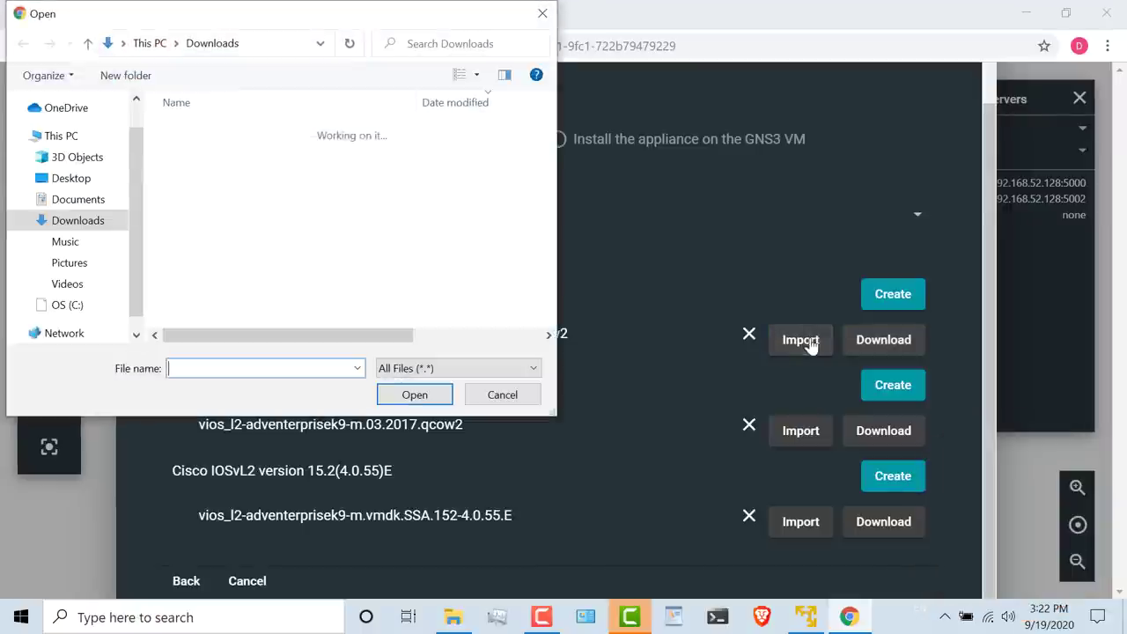
double_click(249, 254)
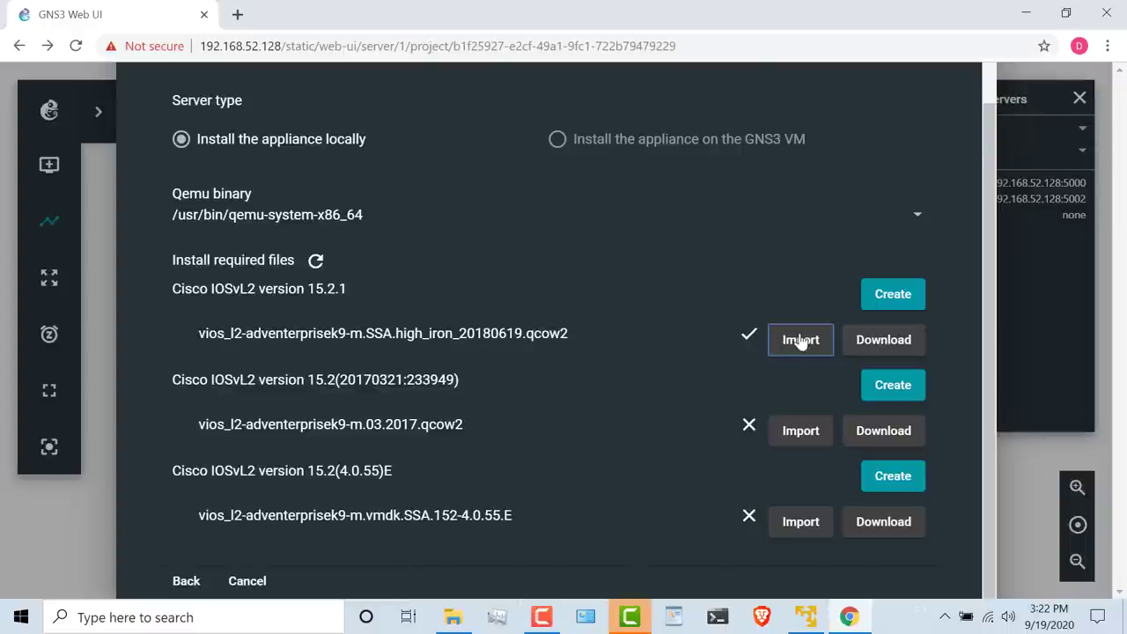
click(891, 295)
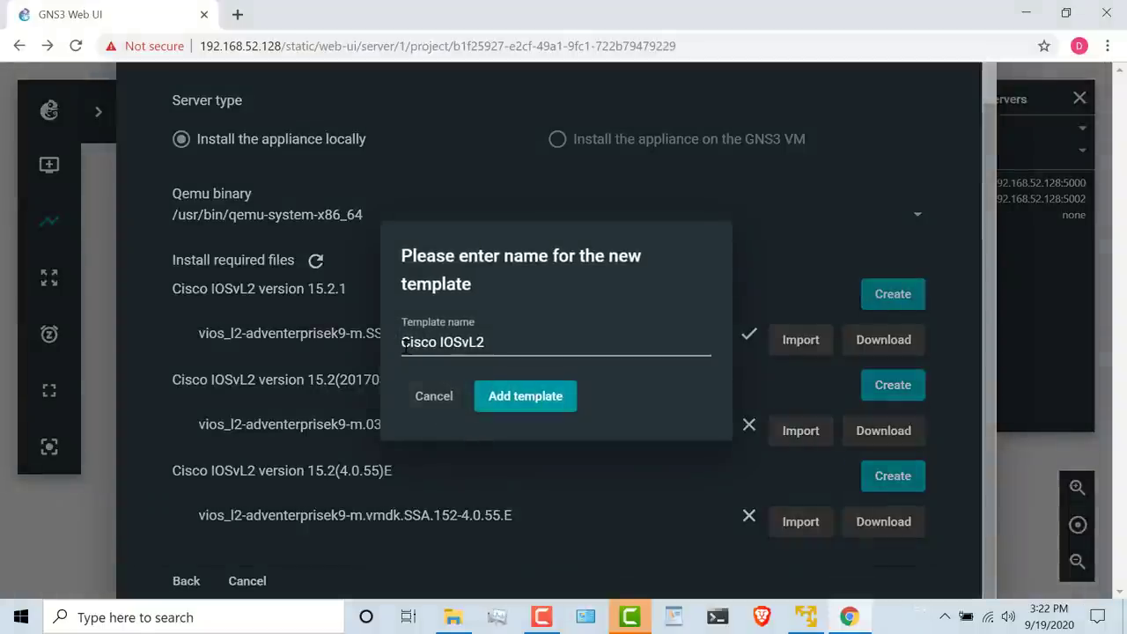
click(526, 398)
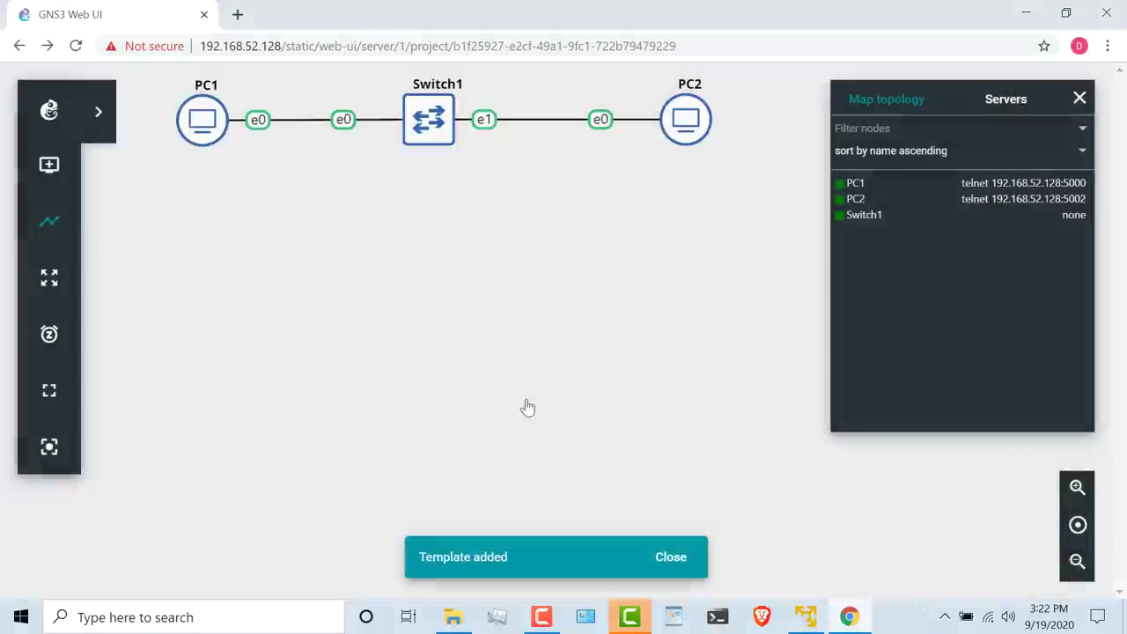
Step: Open the Cisco IOSvL2 template under QEMU in Preferences
click(49, 167)
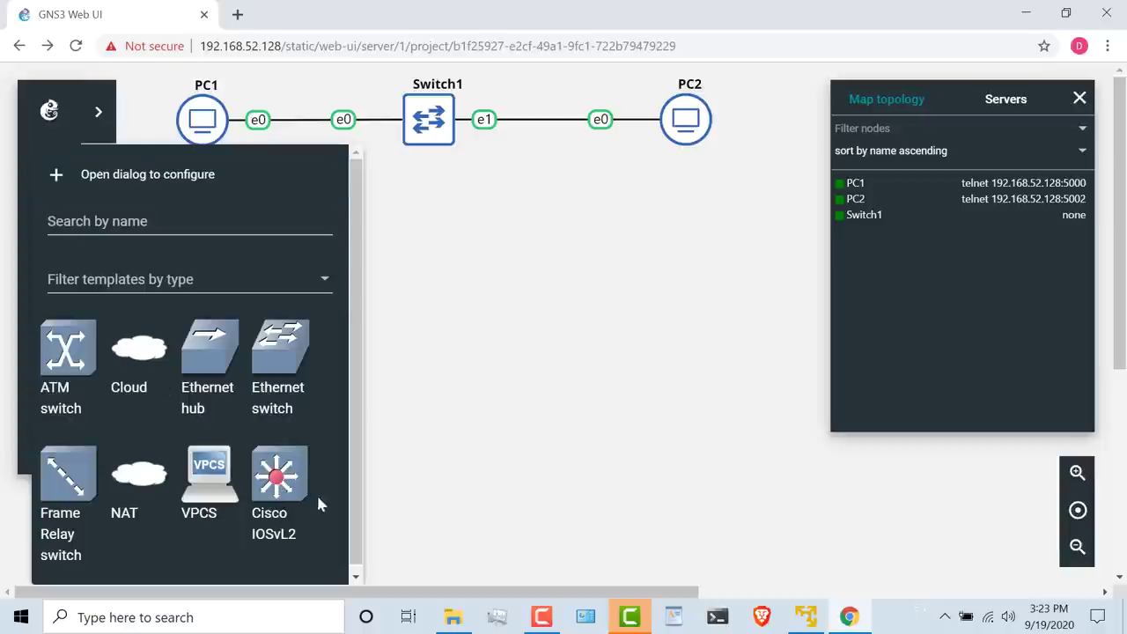
click(401, 415)
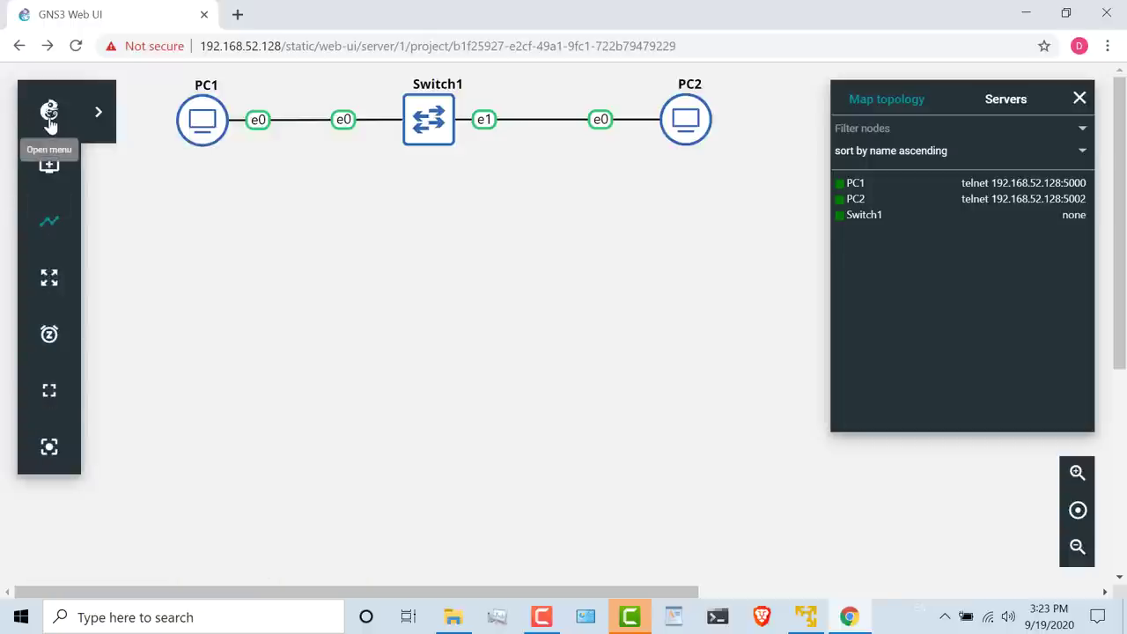
click(50, 112)
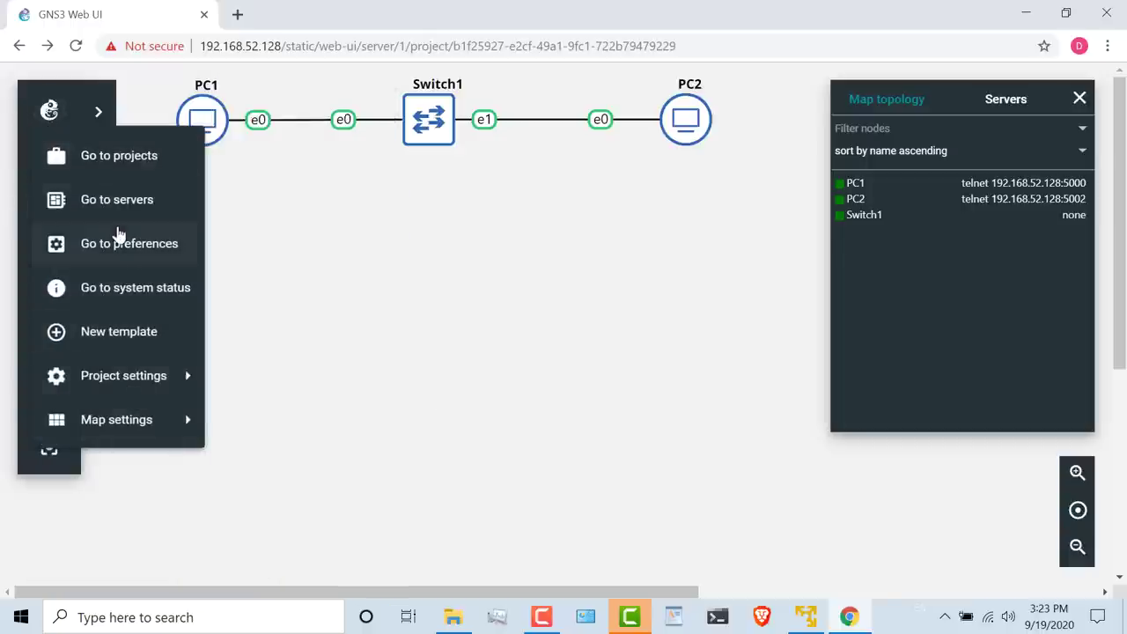
click(125, 251)
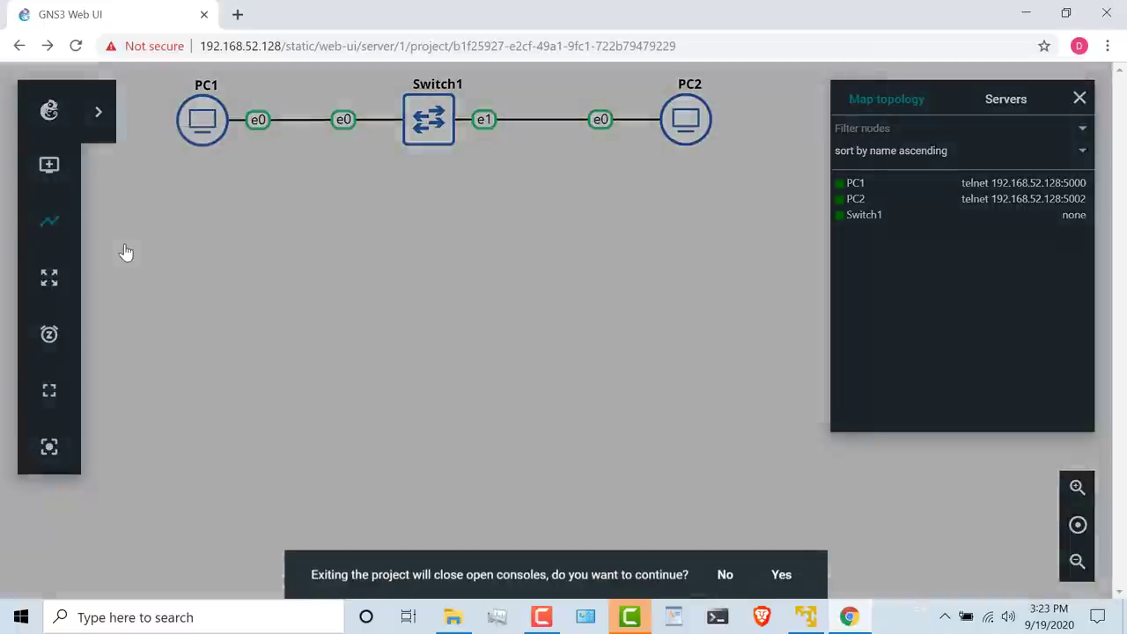
click(786, 579)
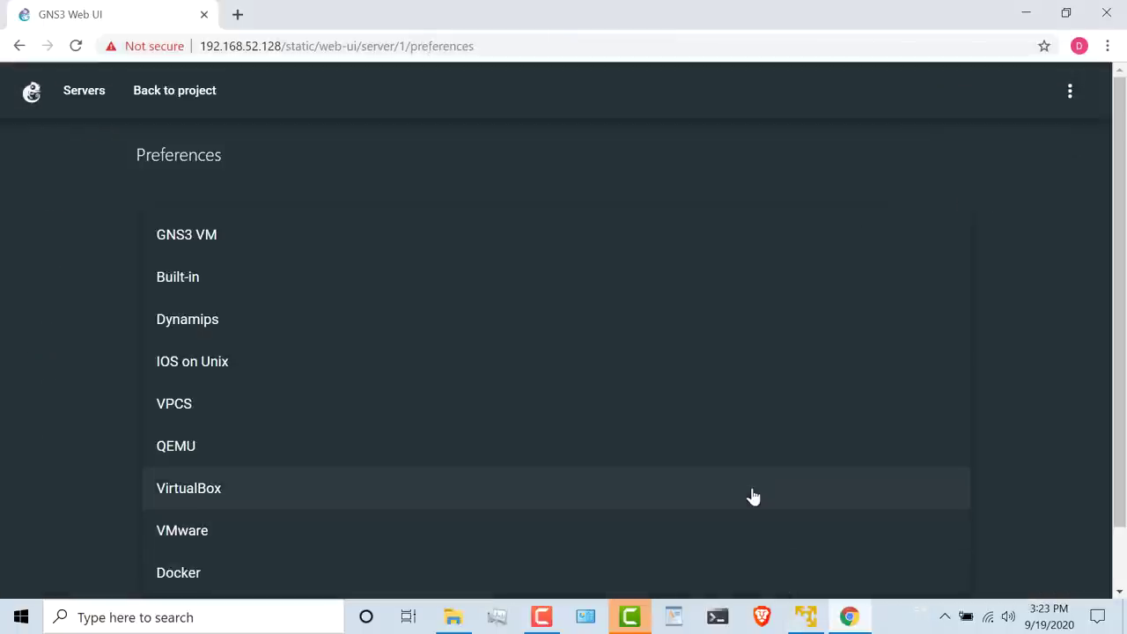
click(219, 461)
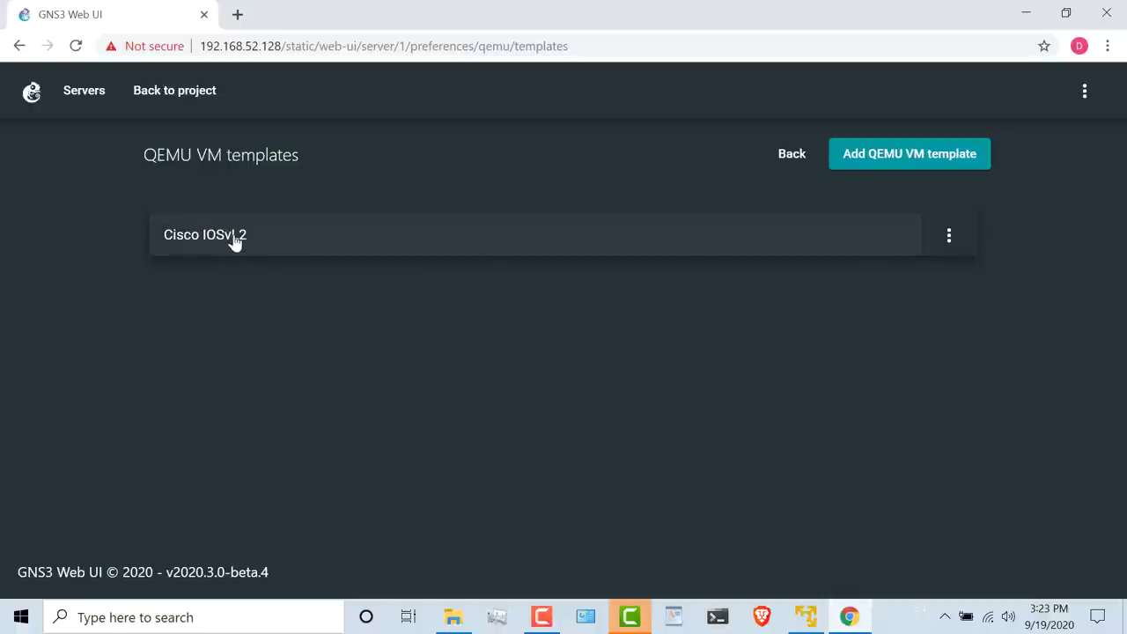
click(234, 243)
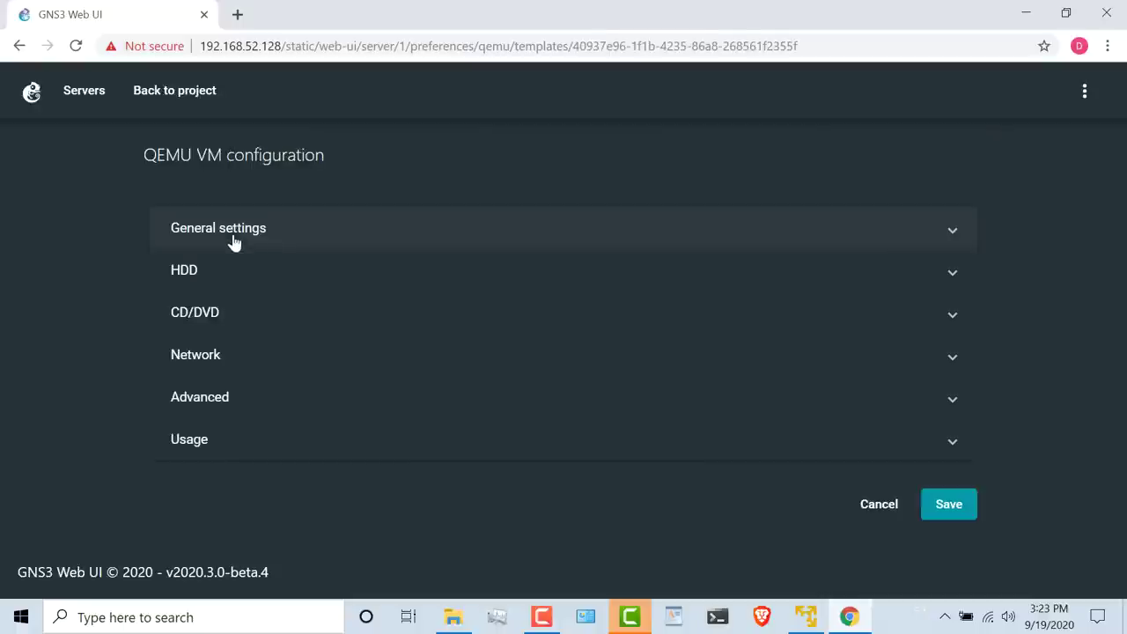
Step: Set the template symbol to the blue square multilayer switch and save
click(242, 233)
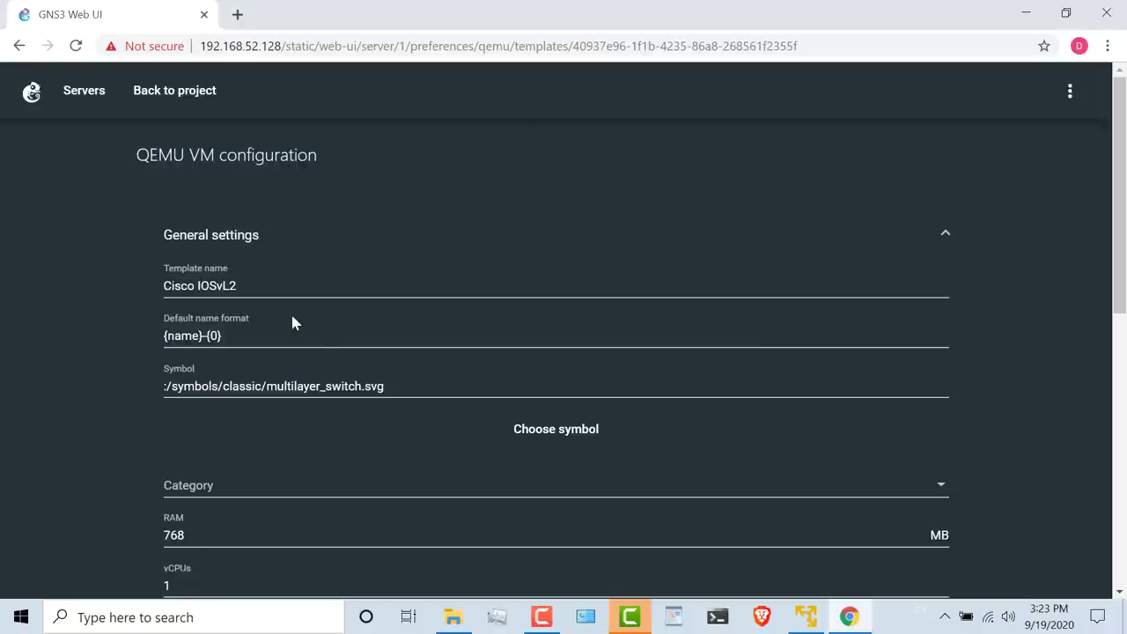
click(708, 381)
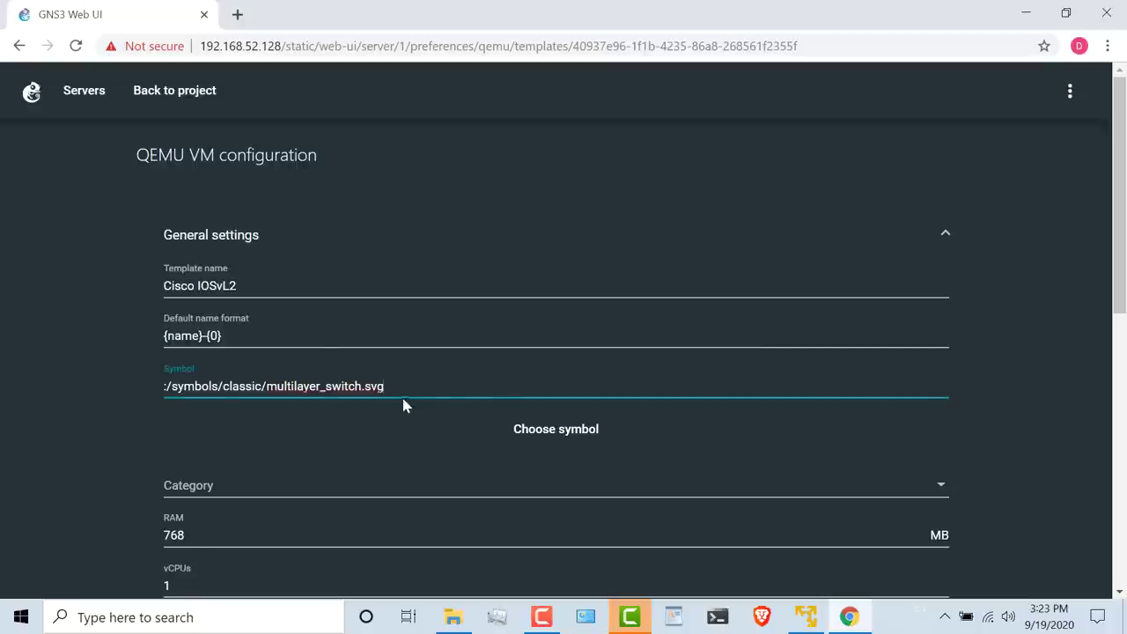
click(539, 428)
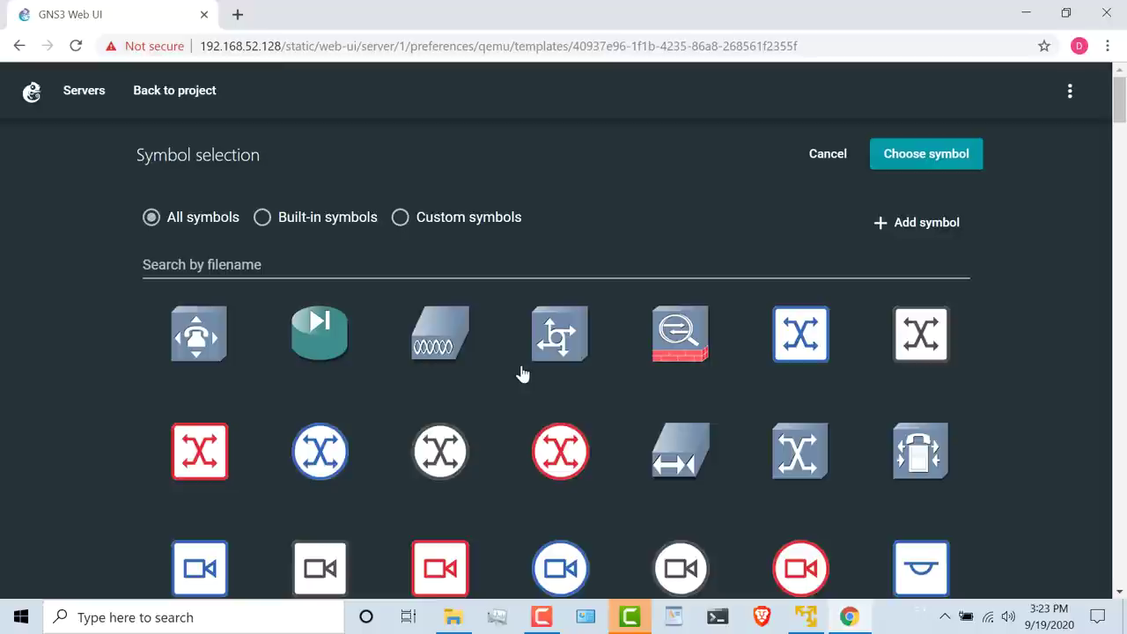
click(226, 264)
text(switch)
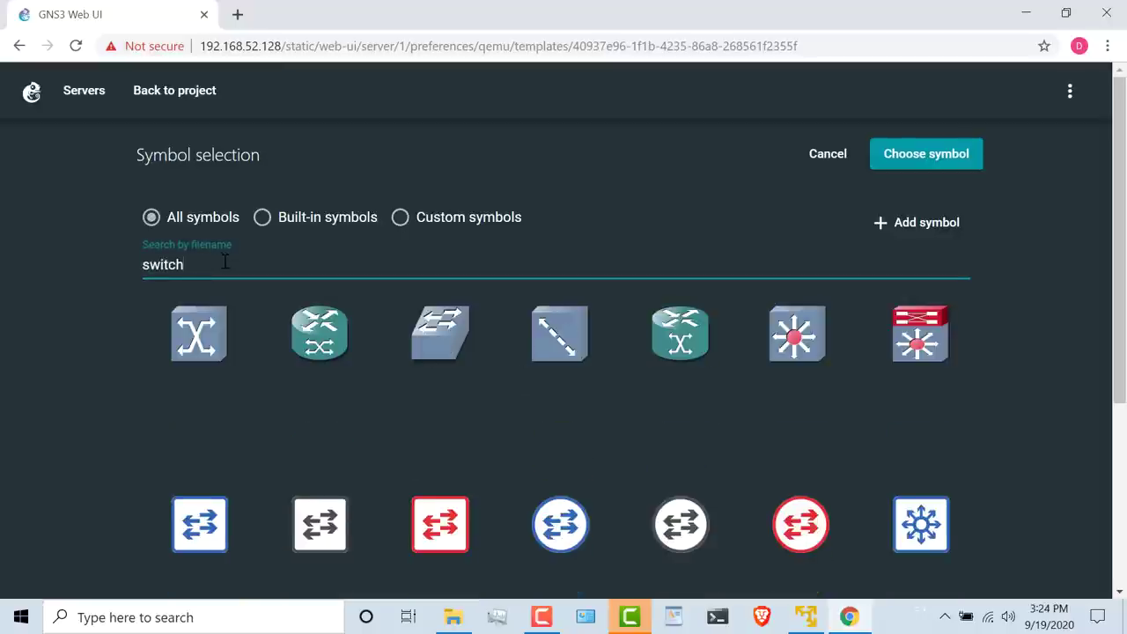
scroll(231, 345, down, 1)
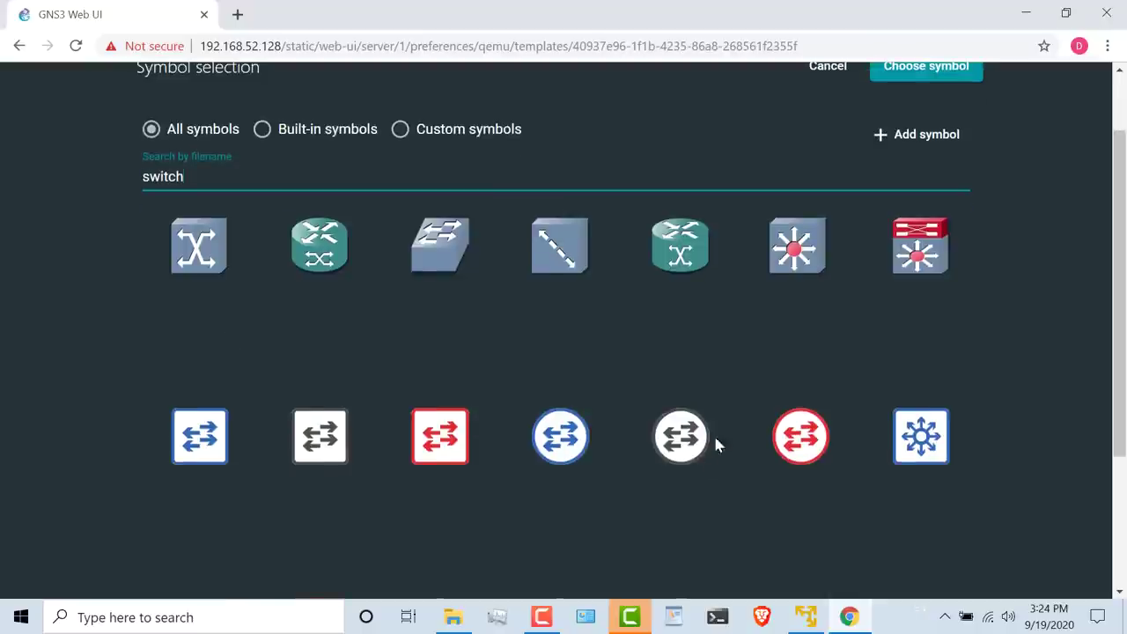
click(912, 448)
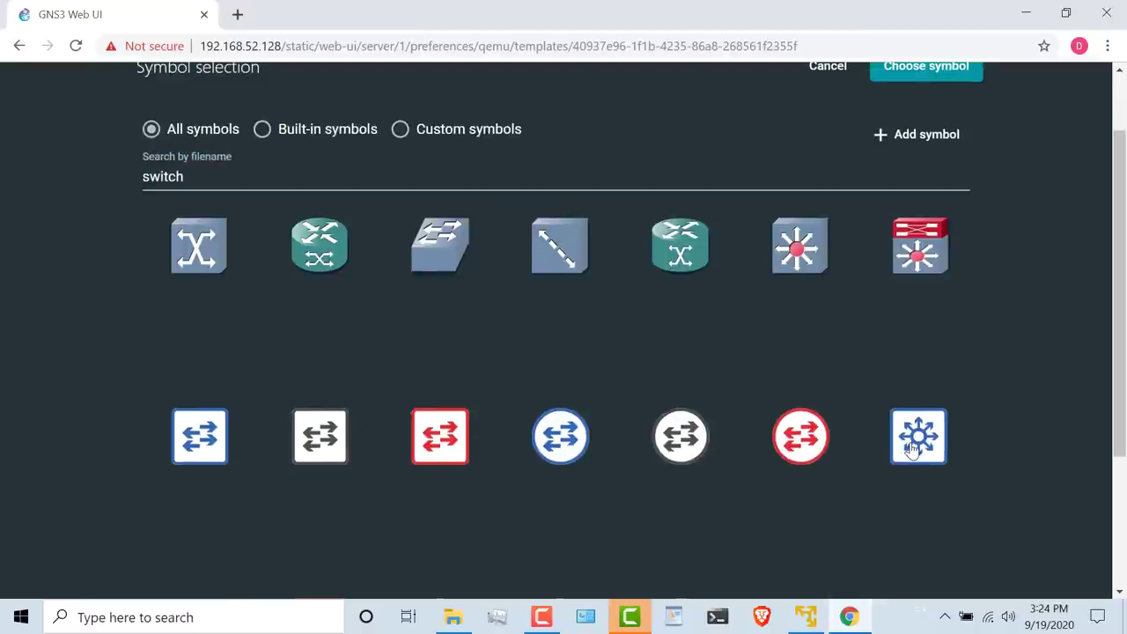
click(904, 85)
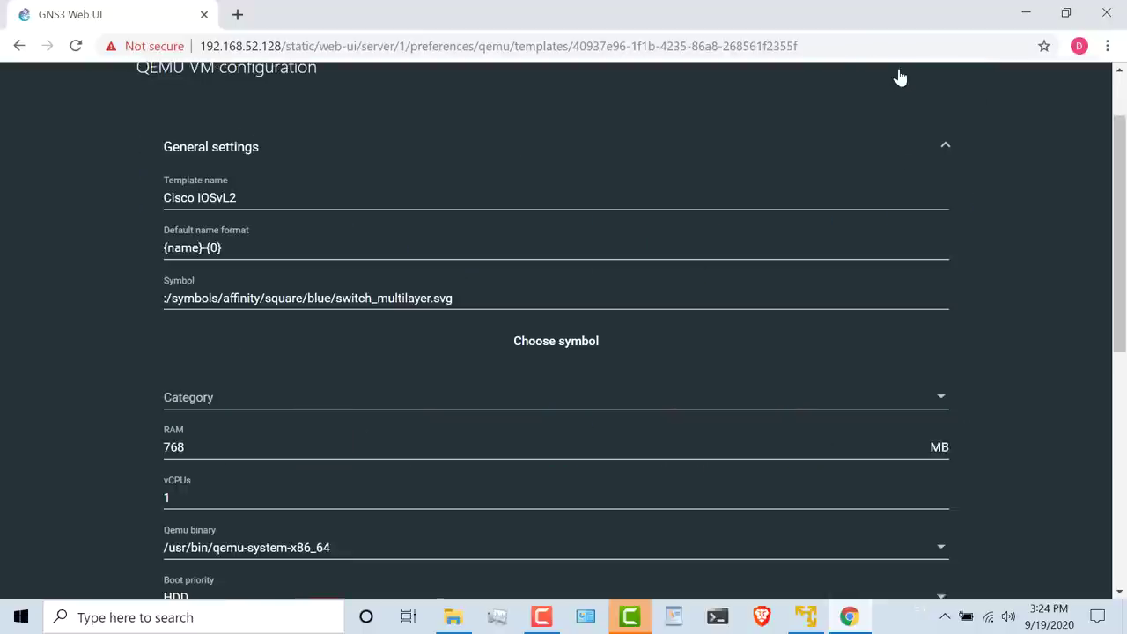
scroll(901, 141, down, 5)
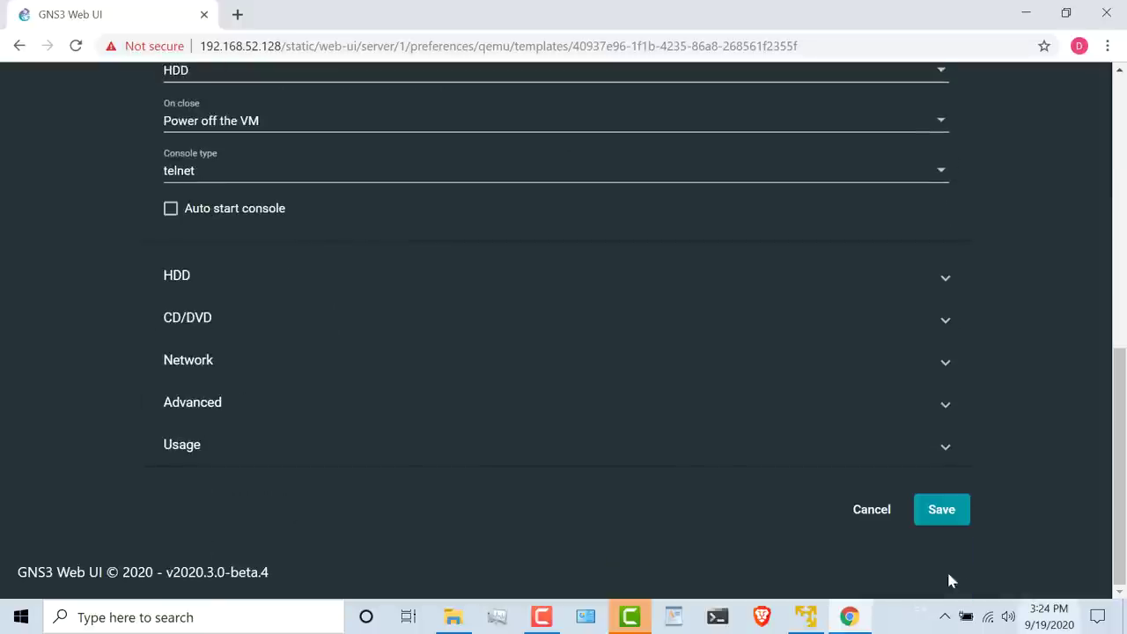
click(944, 517)
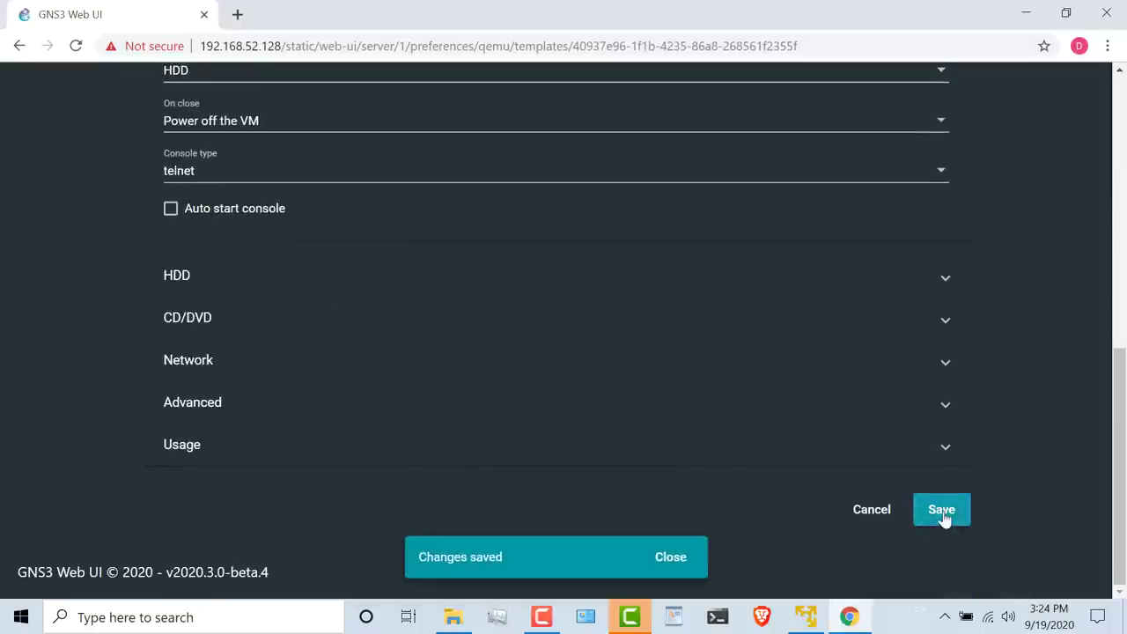
click(668, 558)
scroll(322, 373, up, 10)
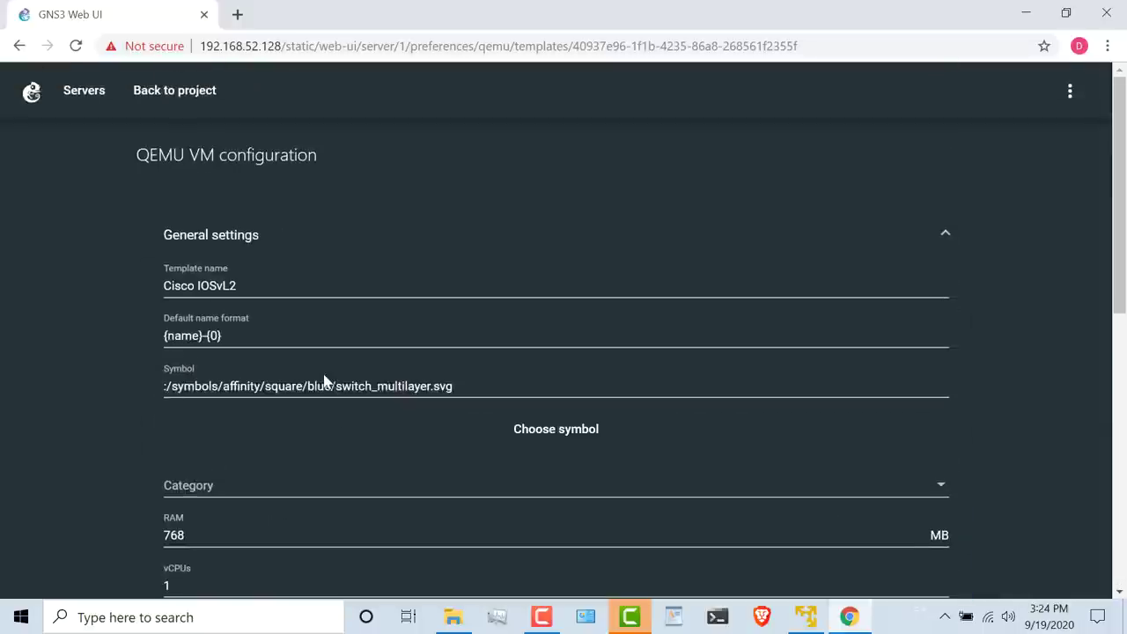
Step: Place CiscoIOSvL2-1 and CiscoIOSvL2-2 on the map, level and side by side
click(156, 93)
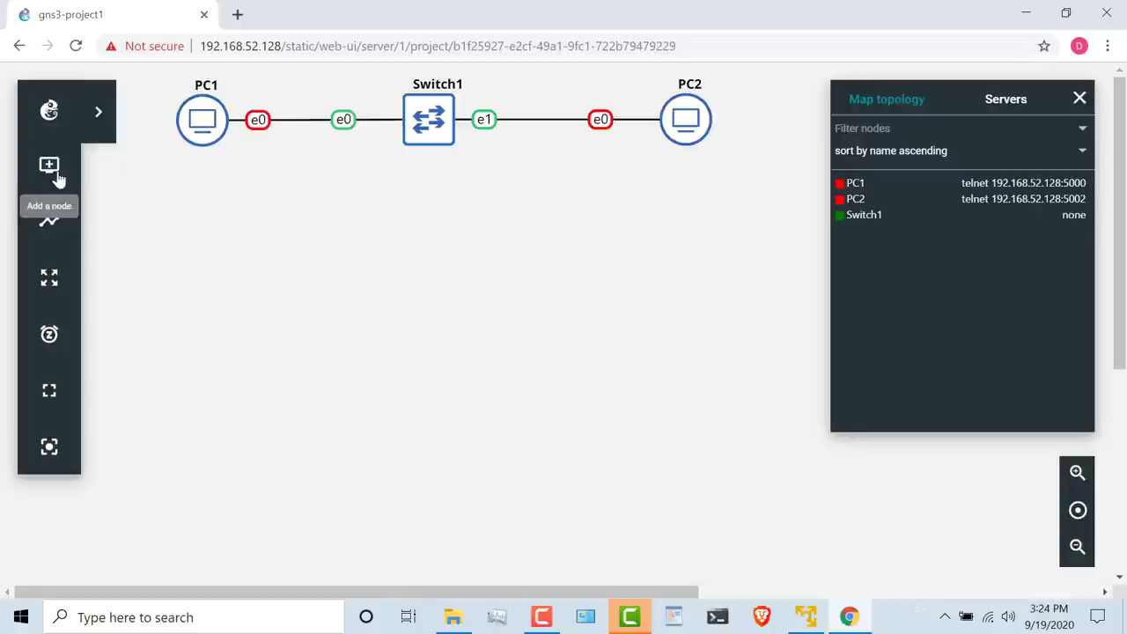
click(51, 167)
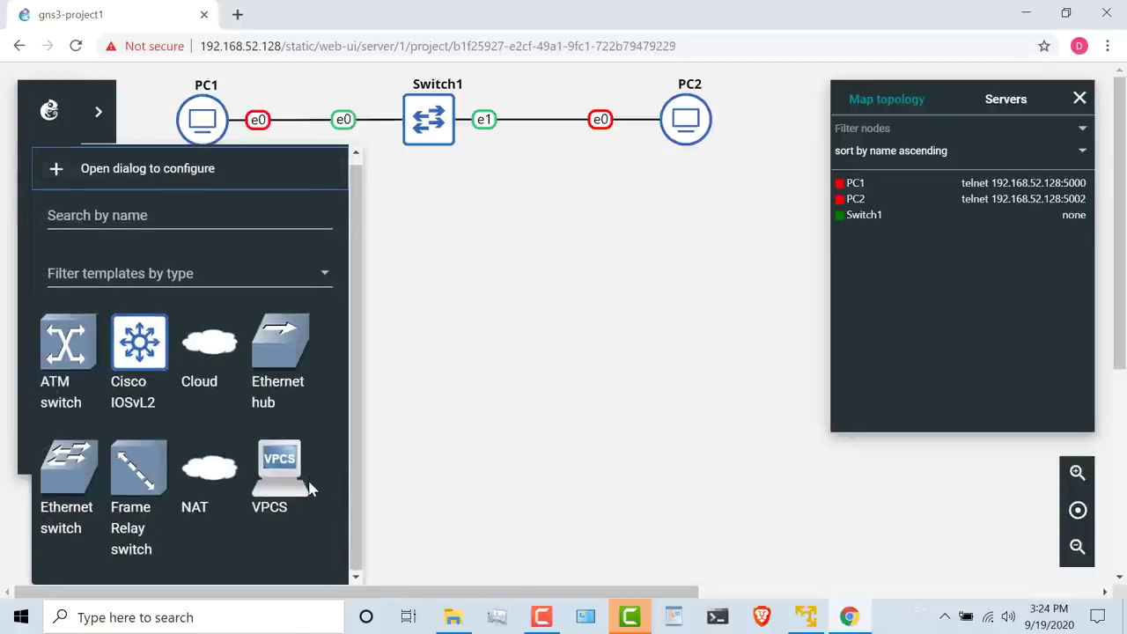
drag(148, 342, 498, 293)
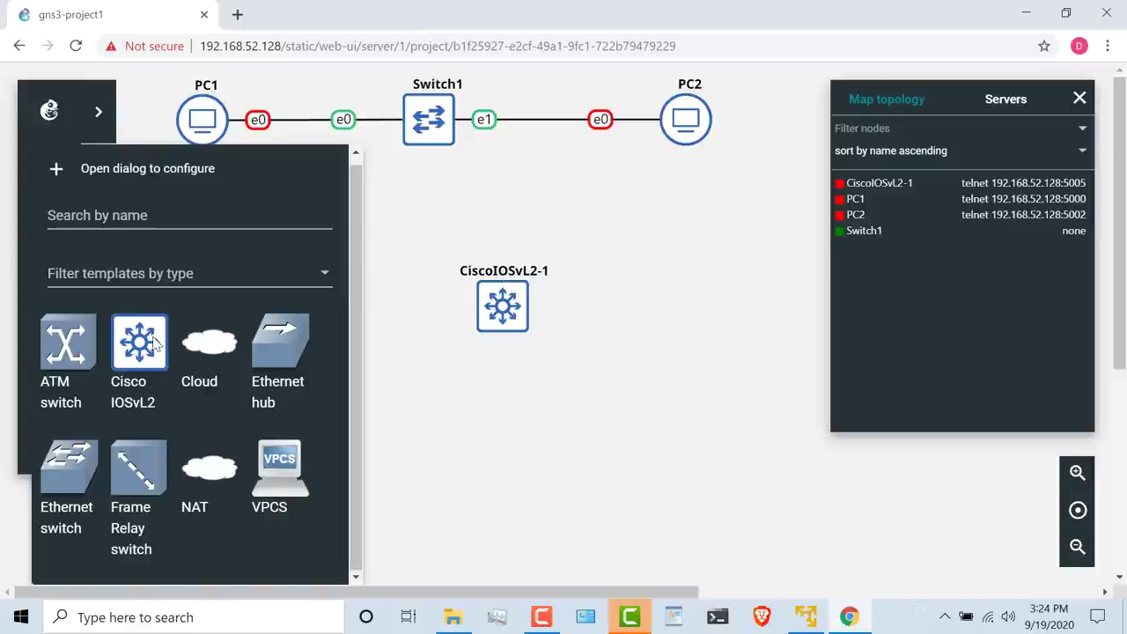
drag(154, 344, 690, 301)
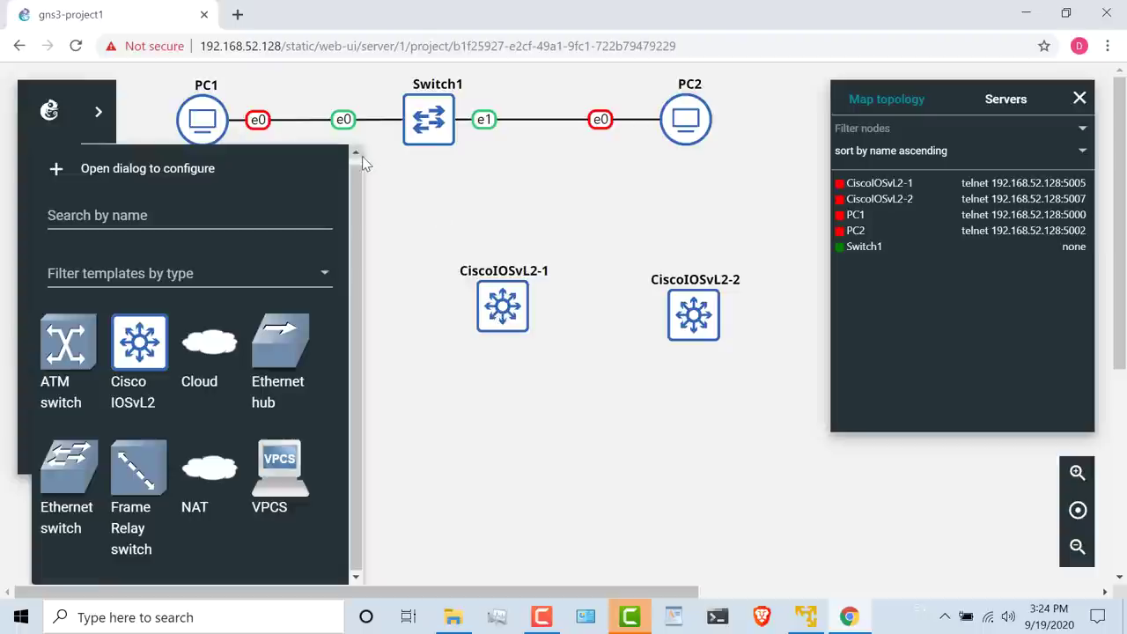
click(404, 208)
drag(498, 321, 307, 286)
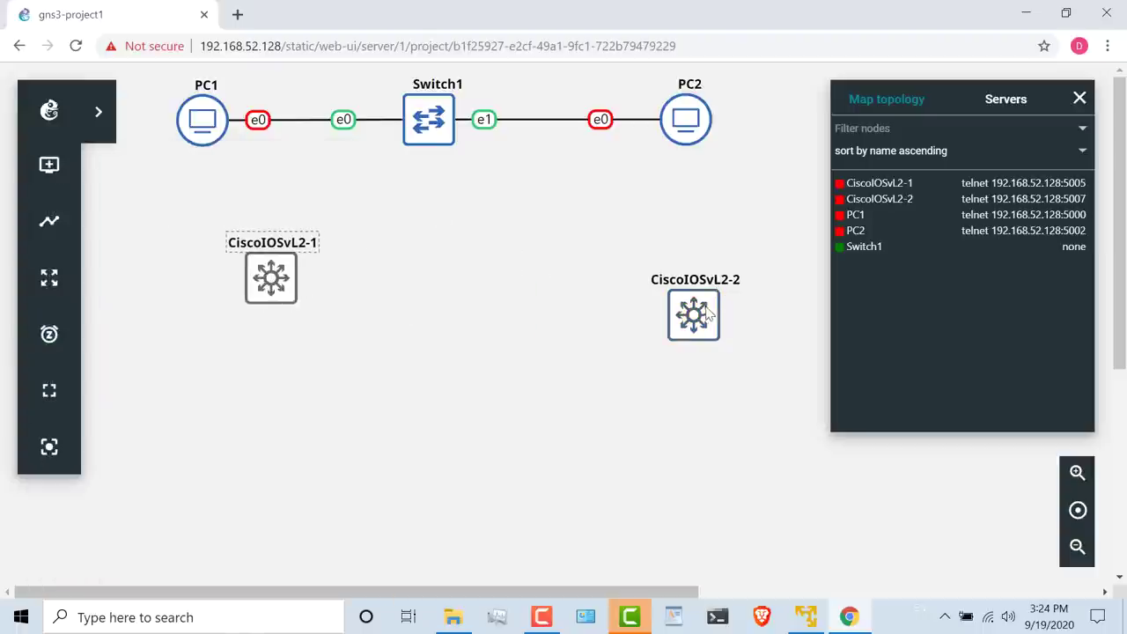
drag(708, 316, 545, 279)
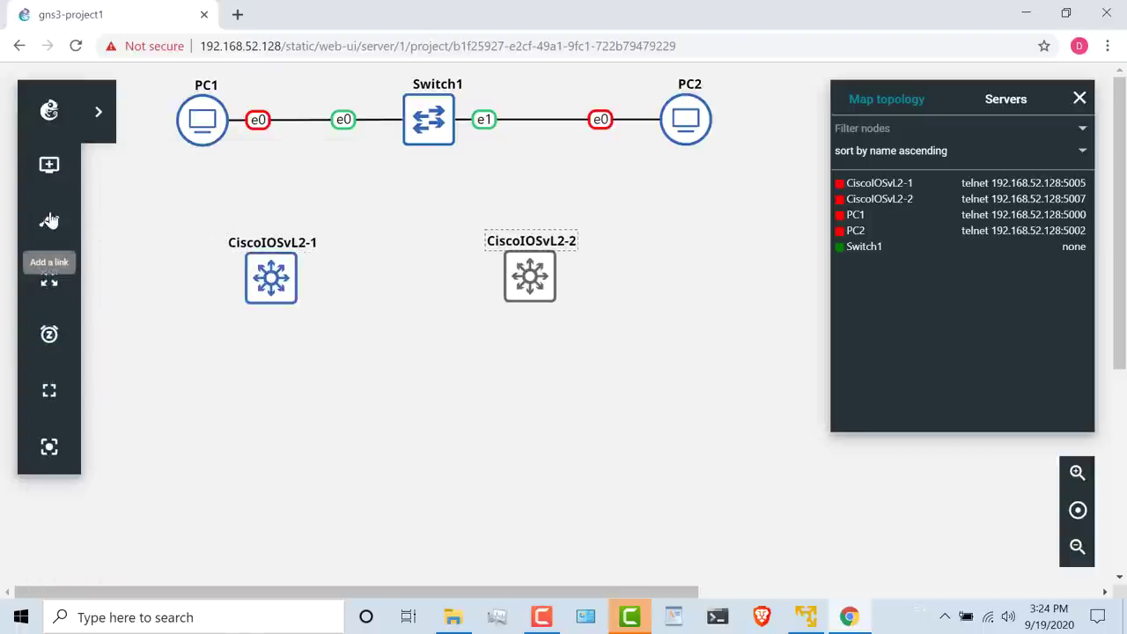
Step: Link CiscoIOSvL2-1 Gi0/0 to CiscoIOSvL2-2 Gi0/0
click(49, 220)
click(273, 286)
click(304, 224)
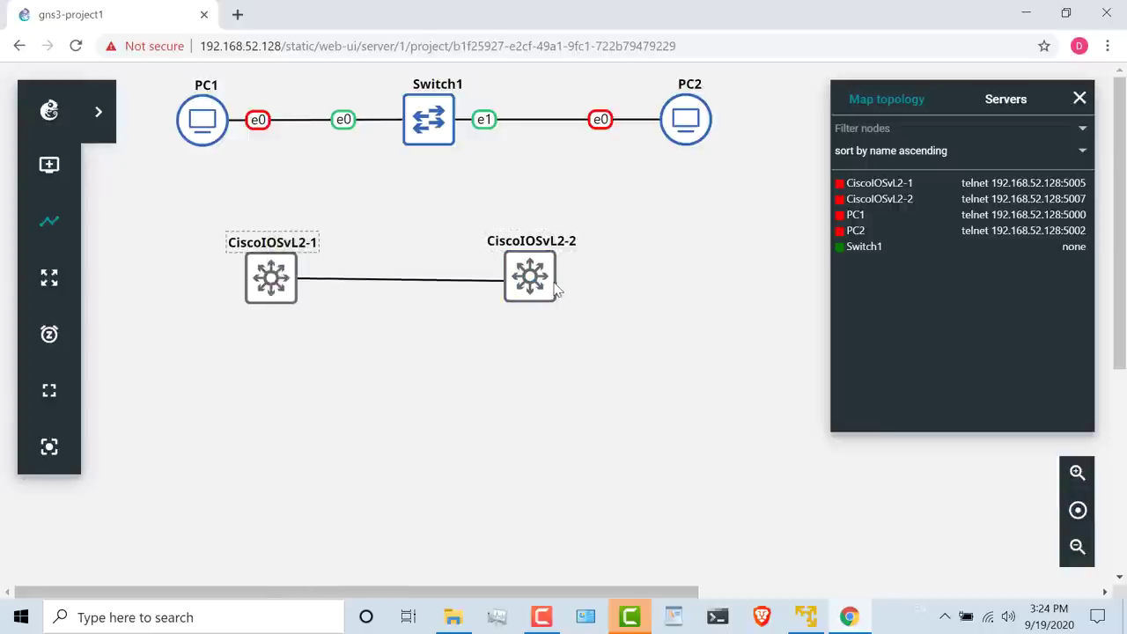
click(525, 276)
click(570, 223)
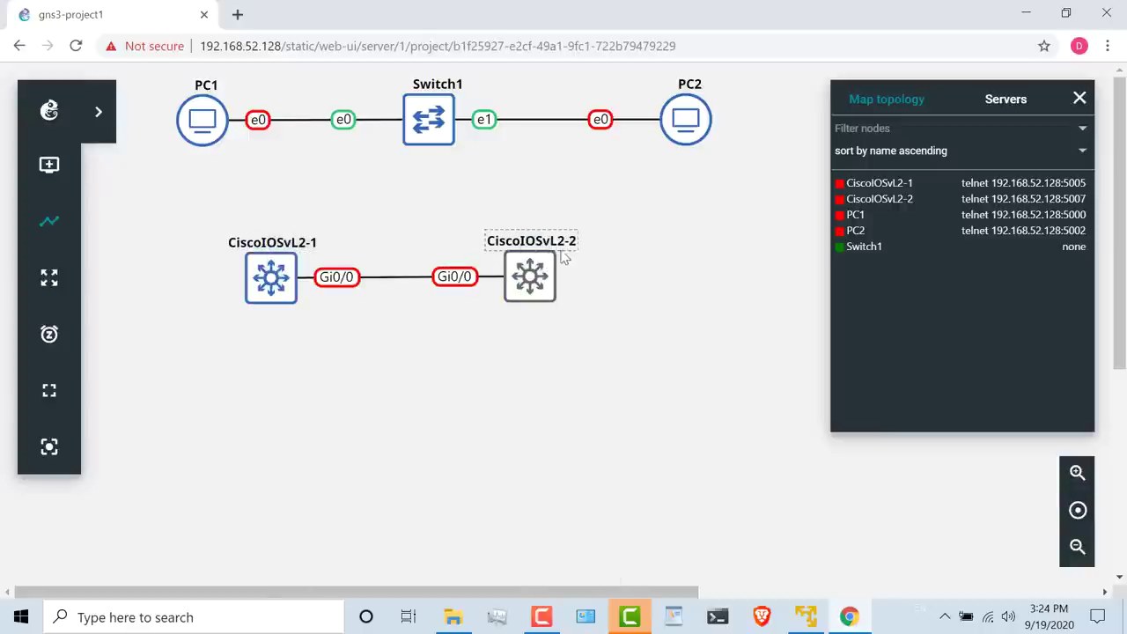
Step: Start CiscoIOSvL2-1 and CiscoIOSvL2-2
right_click(279, 278)
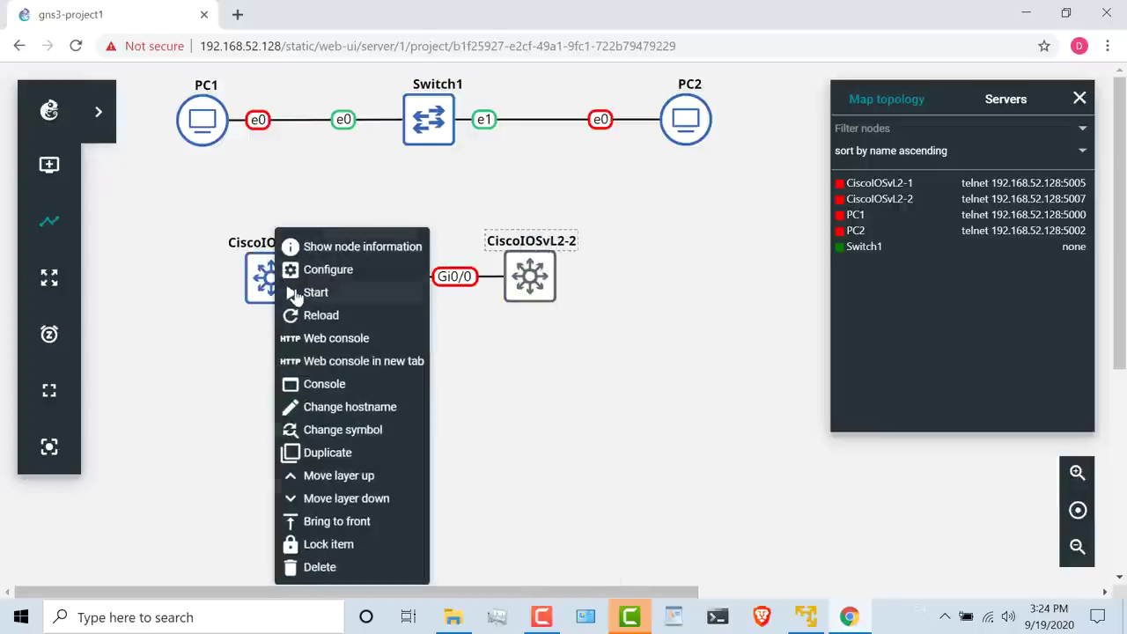
click(299, 289)
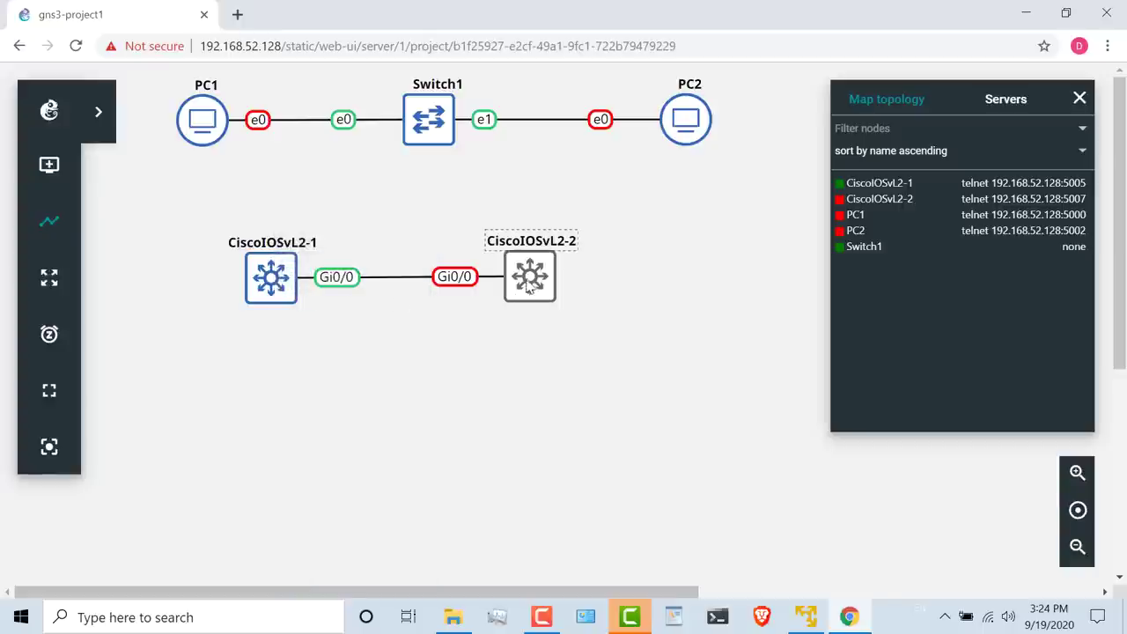
right_click(529, 280)
click(581, 295)
Step: Open web consoles for both switches, check the boot output, then minimise the console panel
right_click(270, 278)
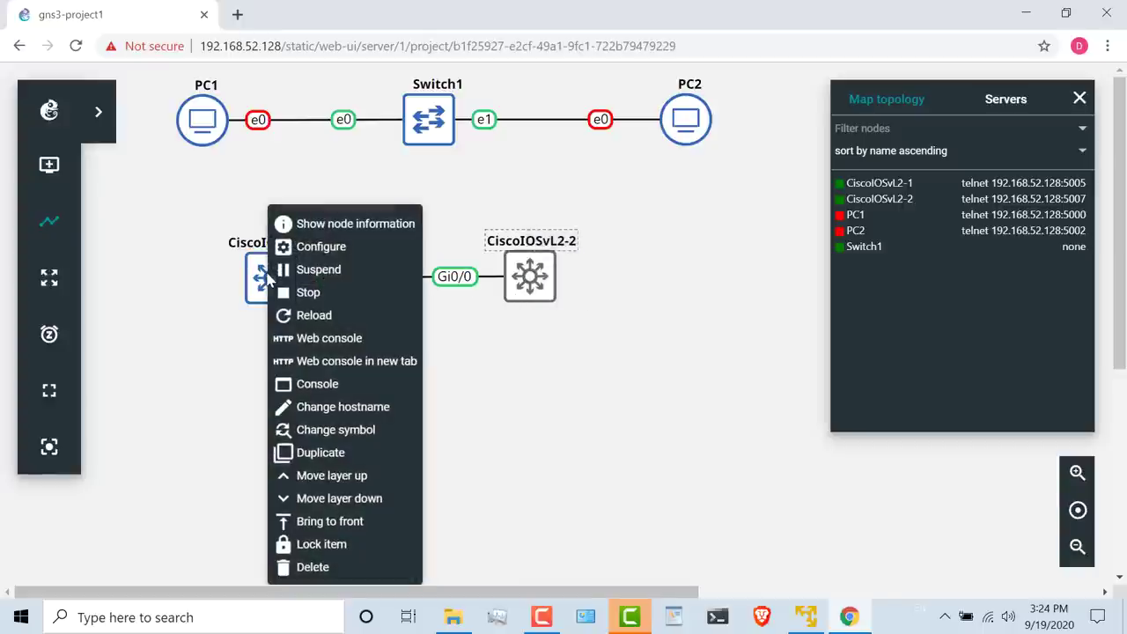
click(326, 342)
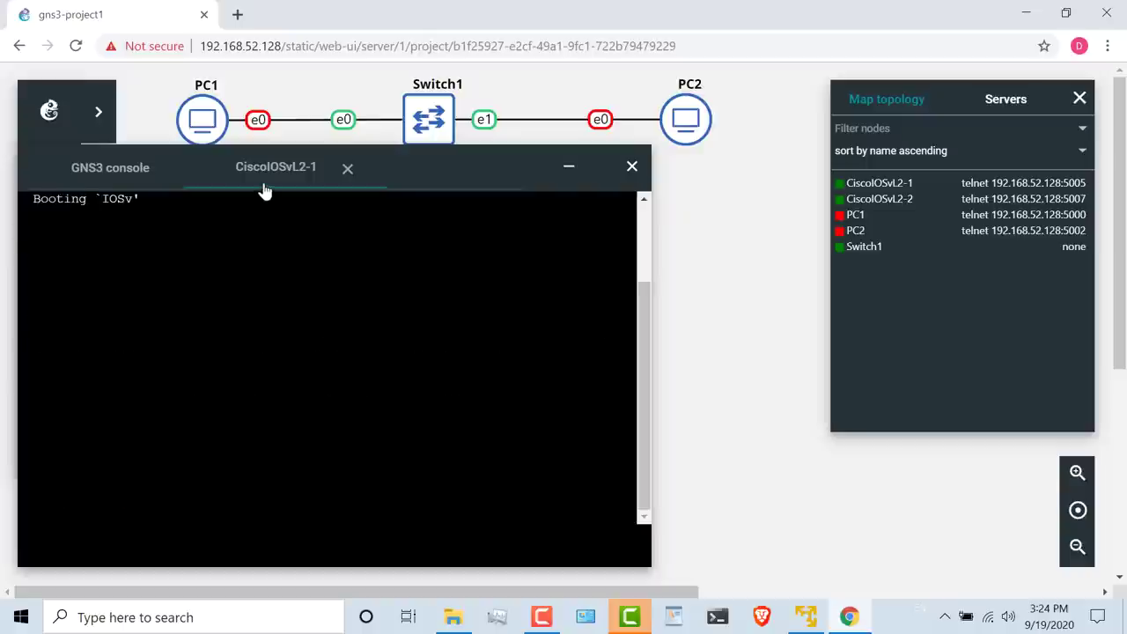
click(569, 173)
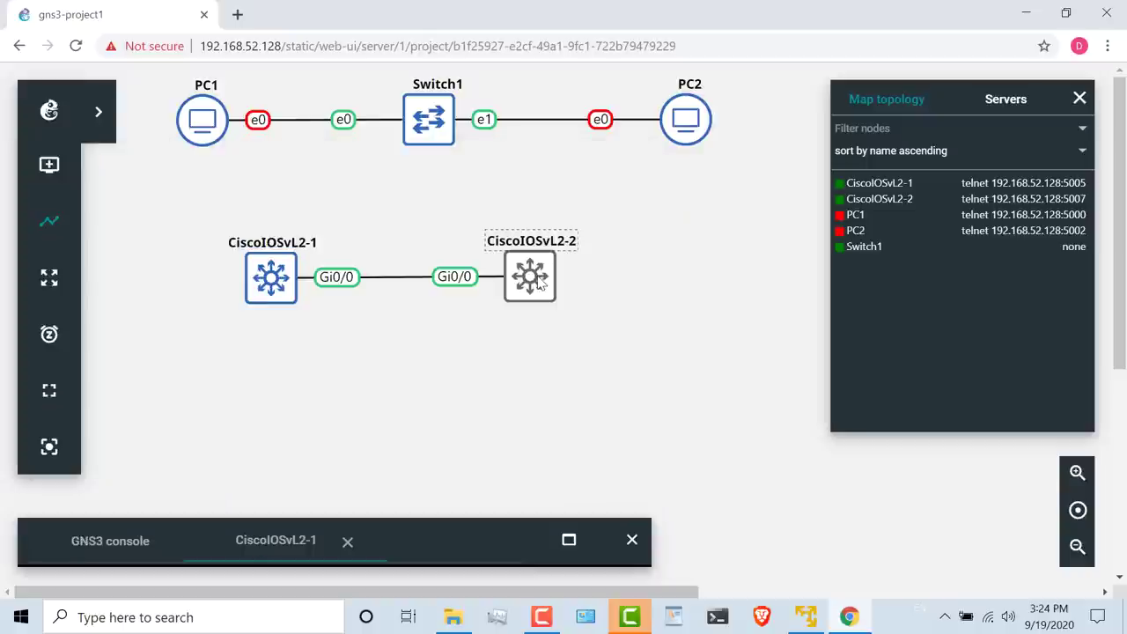
right_click(540, 283)
click(598, 338)
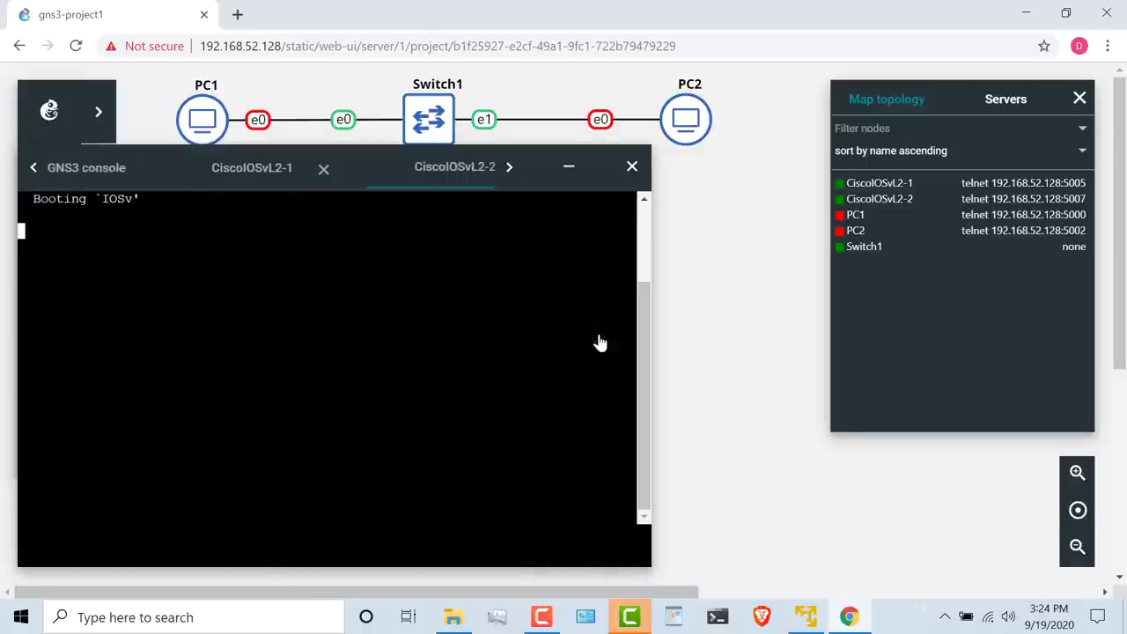
click(245, 175)
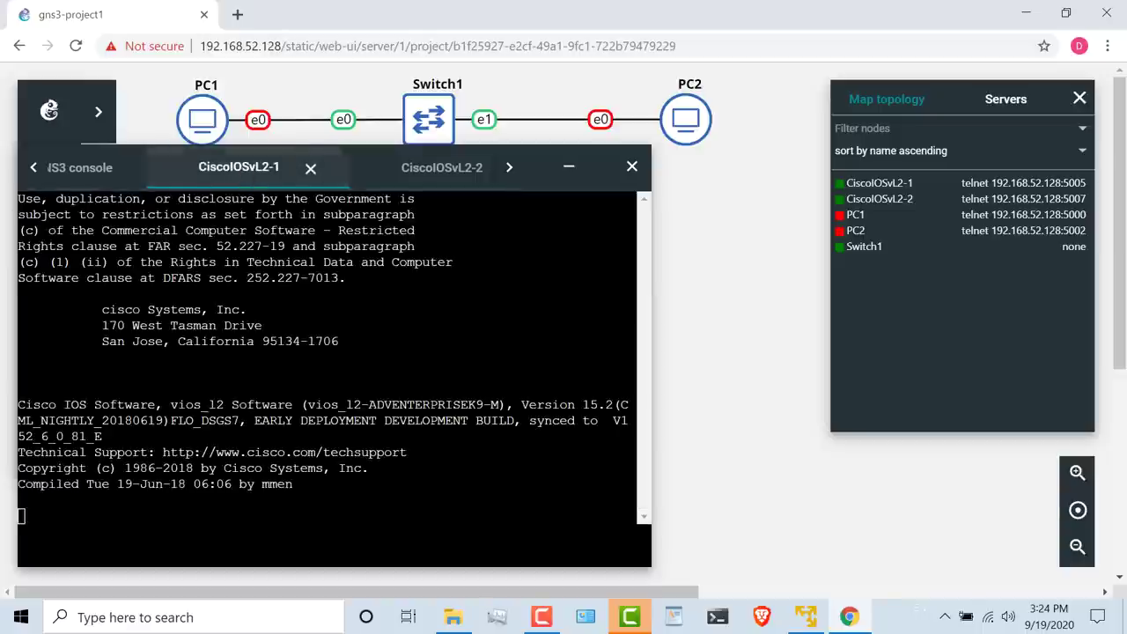
click(417, 187)
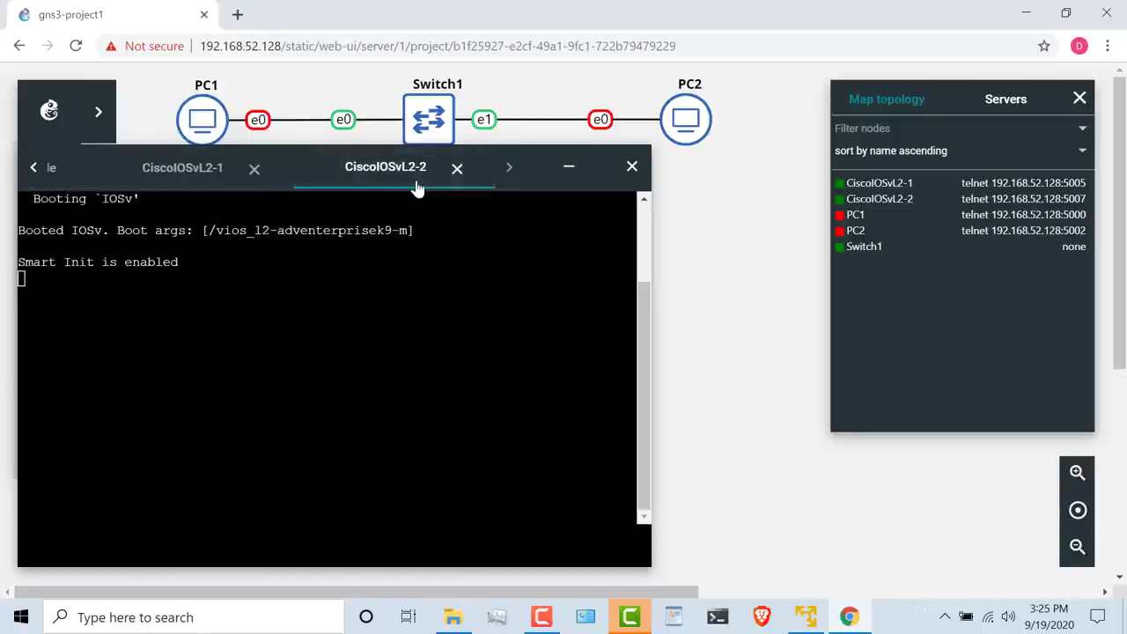
click(197, 169)
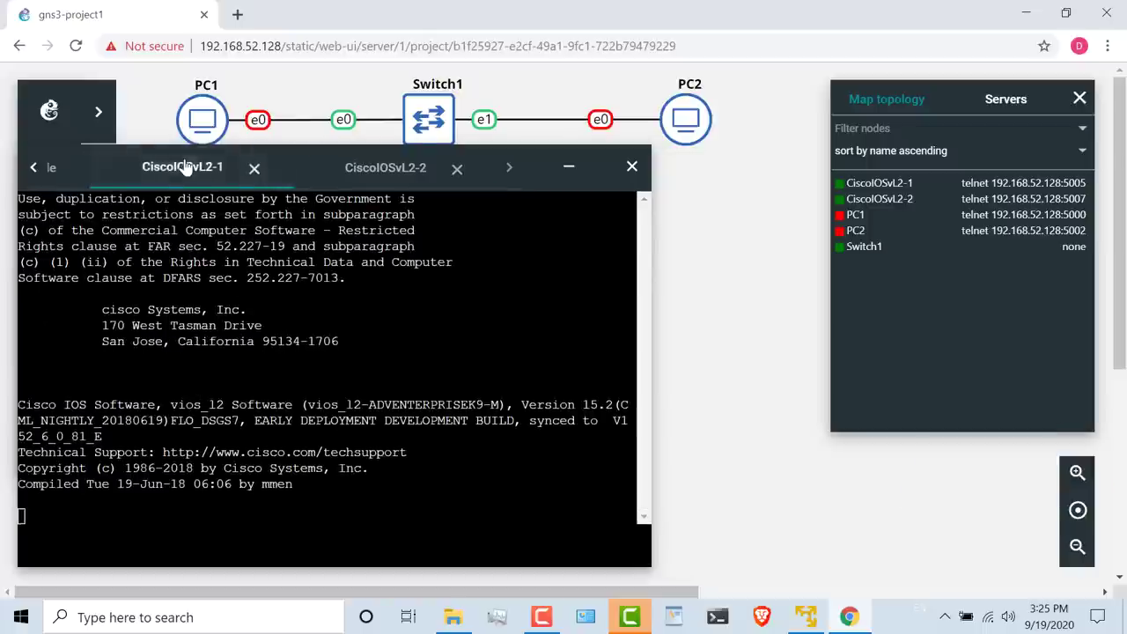
click(569, 166)
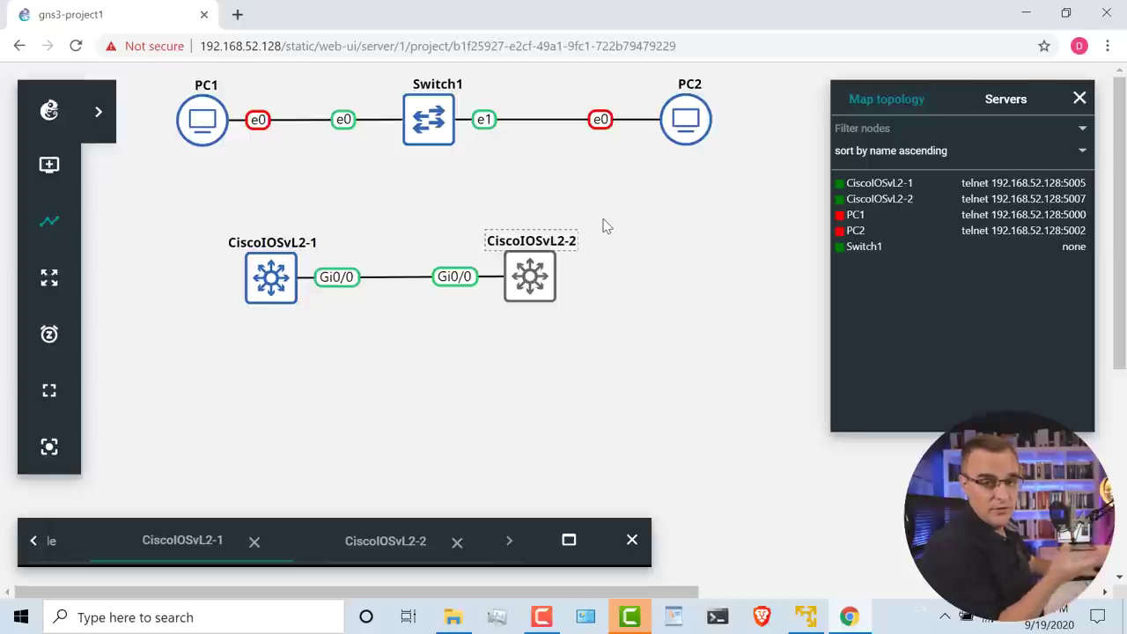
Step: Add VPCS hosts PC3 and PC4, placed left of CiscoIOSvL2-1 and right of CiscoIOSvL2-2
click(50, 163)
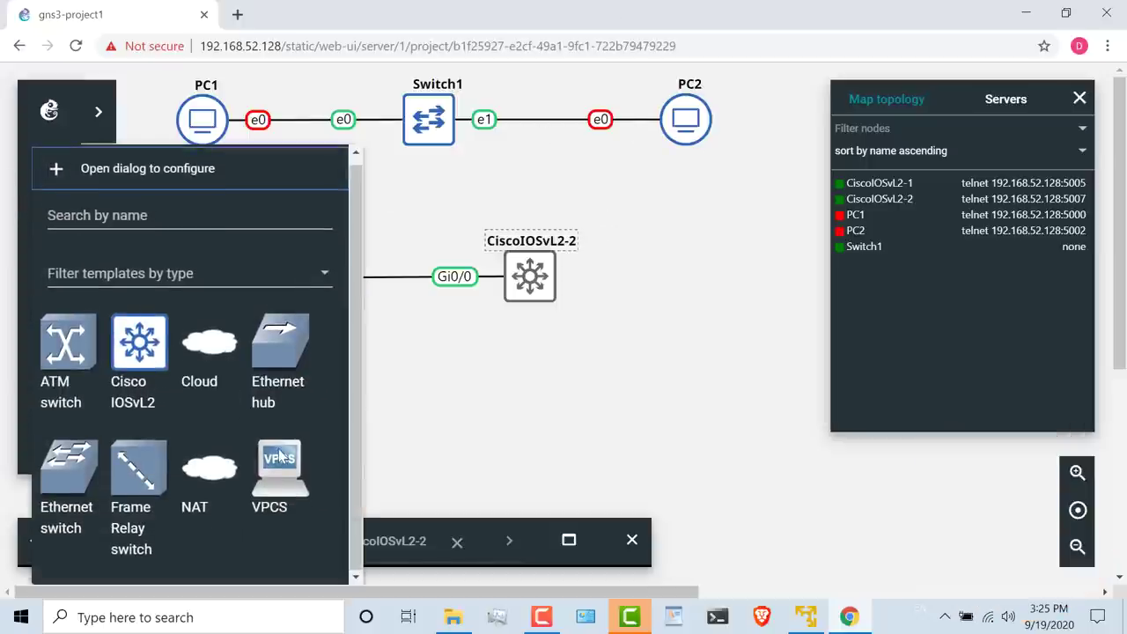
drag(280, 471, 676, 275)
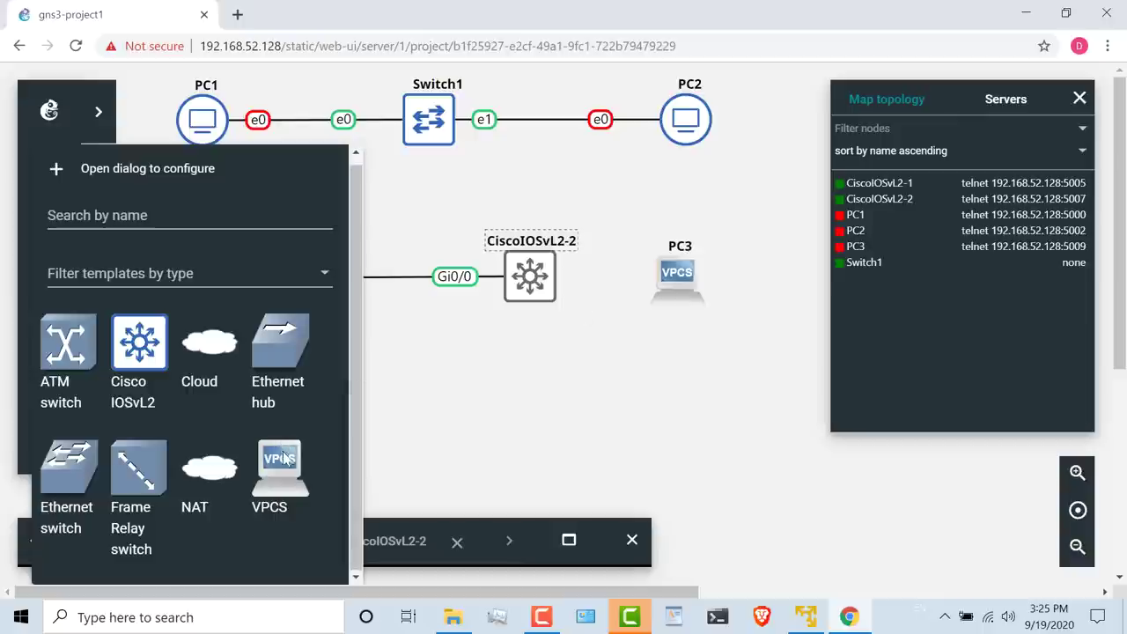
drag(287, 461, 531, 368)
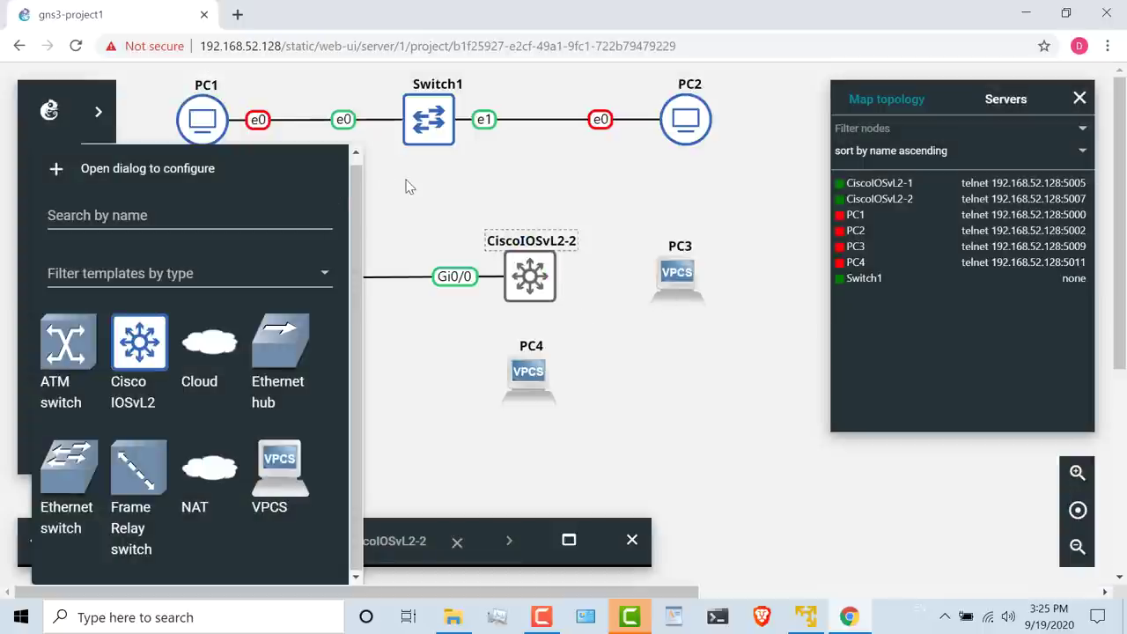
click(408, 186)
drag(676, 274, 148, 270)
drag(522, 388, 678, 291)
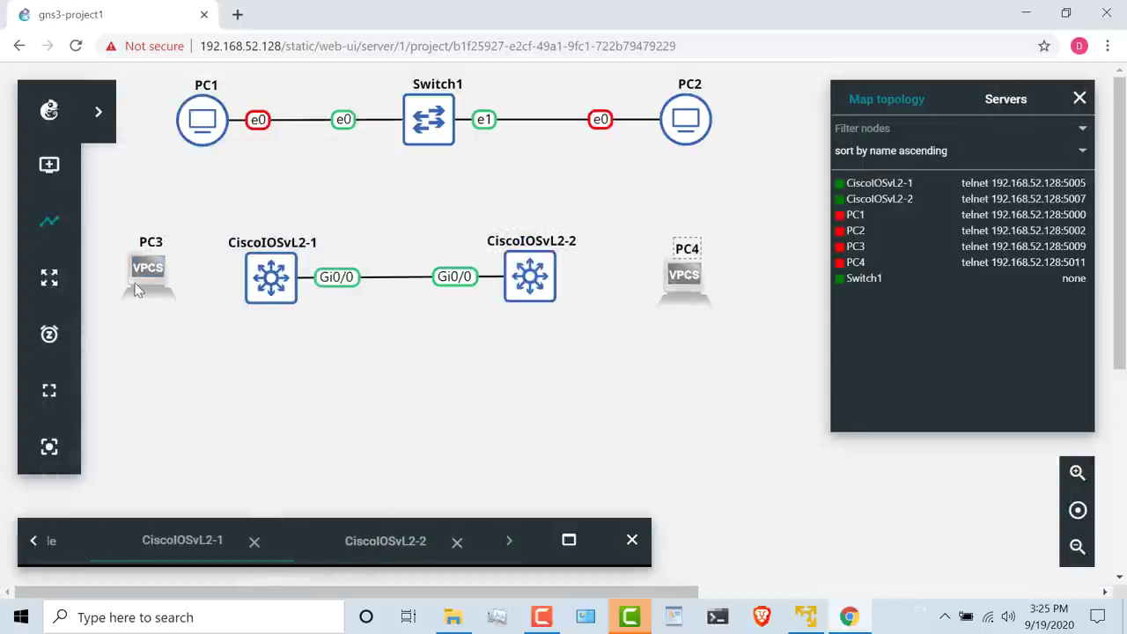
Step: Cable PC3 Ethernet0 to CiscoIOSvL2-1 and PC4 Ethernet0 to CiscoIOSvL2-2 Gi1/1
click(61, 229)
click(159, 269)
click(188, 283)
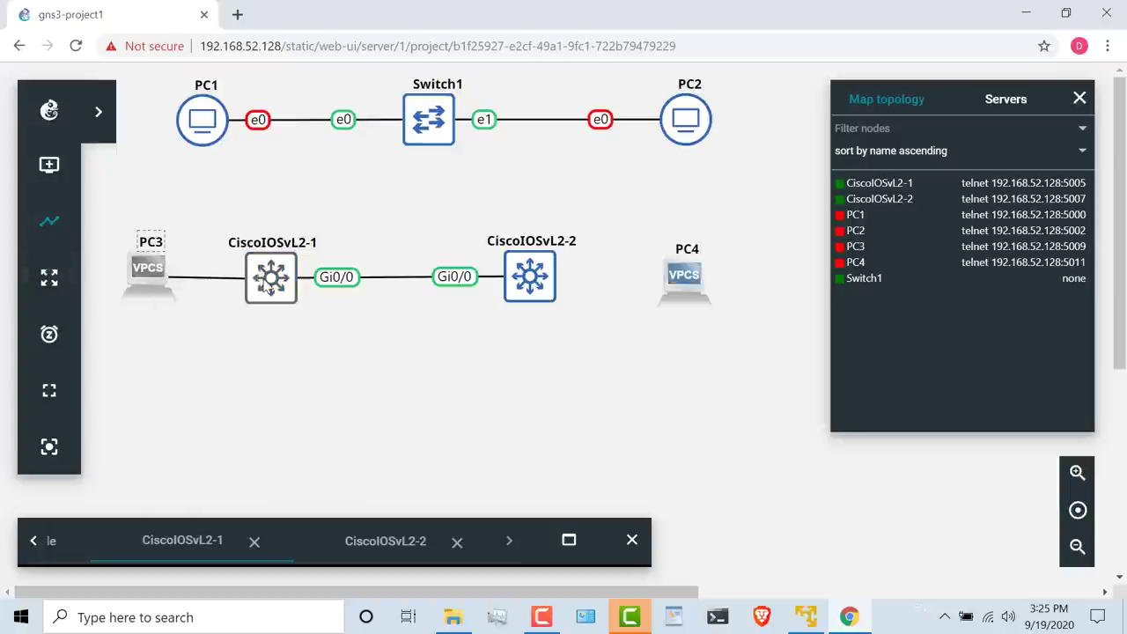
click(269, 287)
click(300, 248)
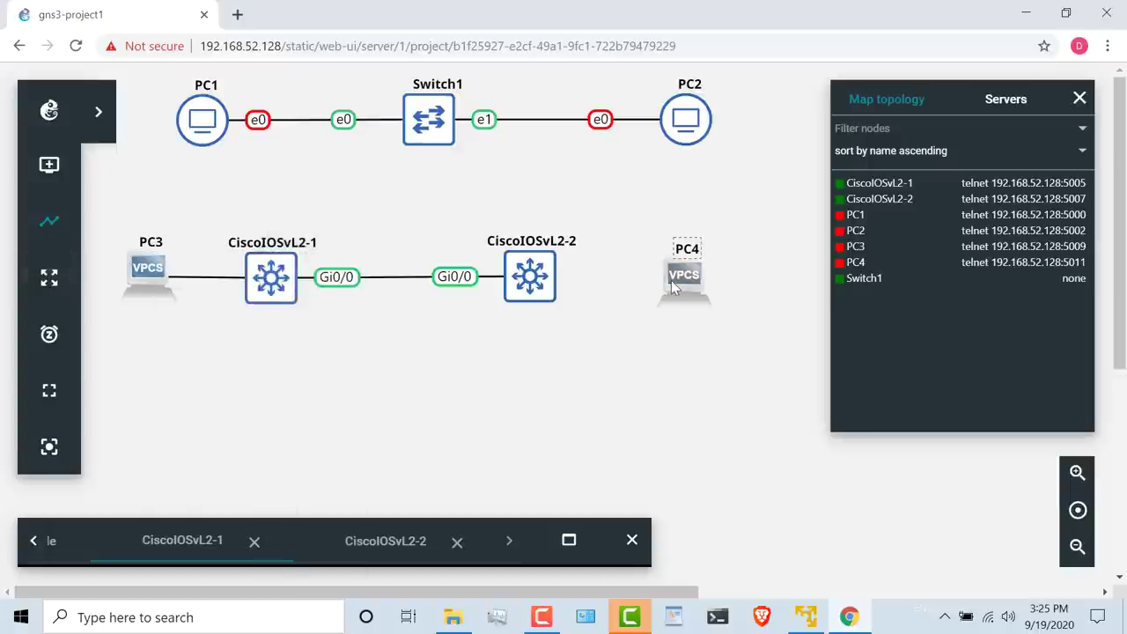
click(673, 289)
click(711, 308)
click(528, 278)
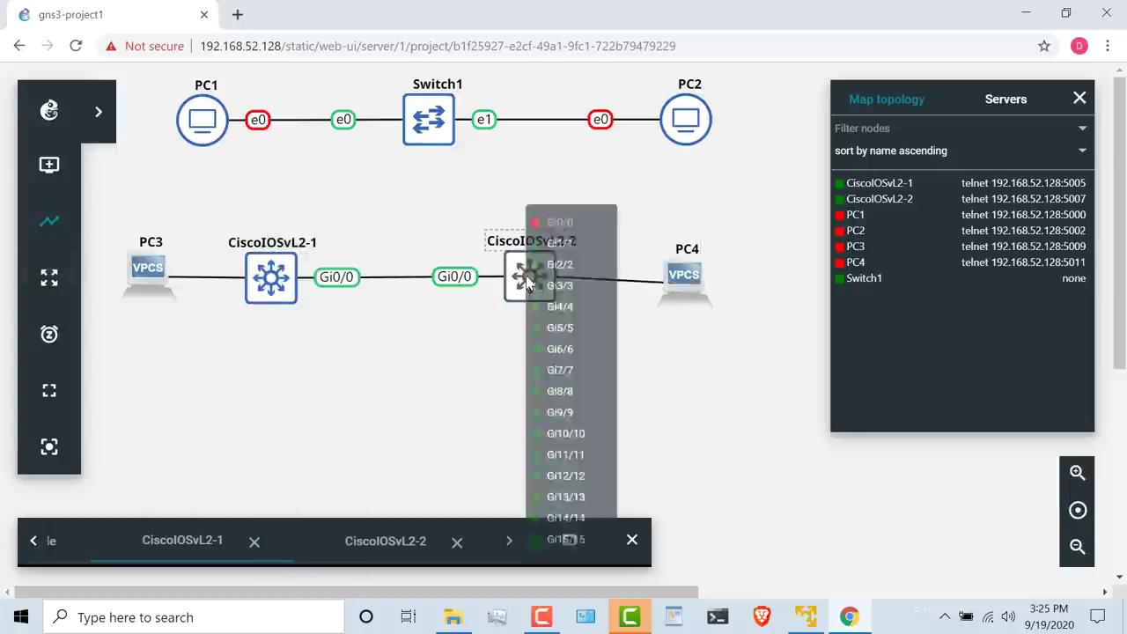
click(563, 248)
drag(678, 278, 686, 274)
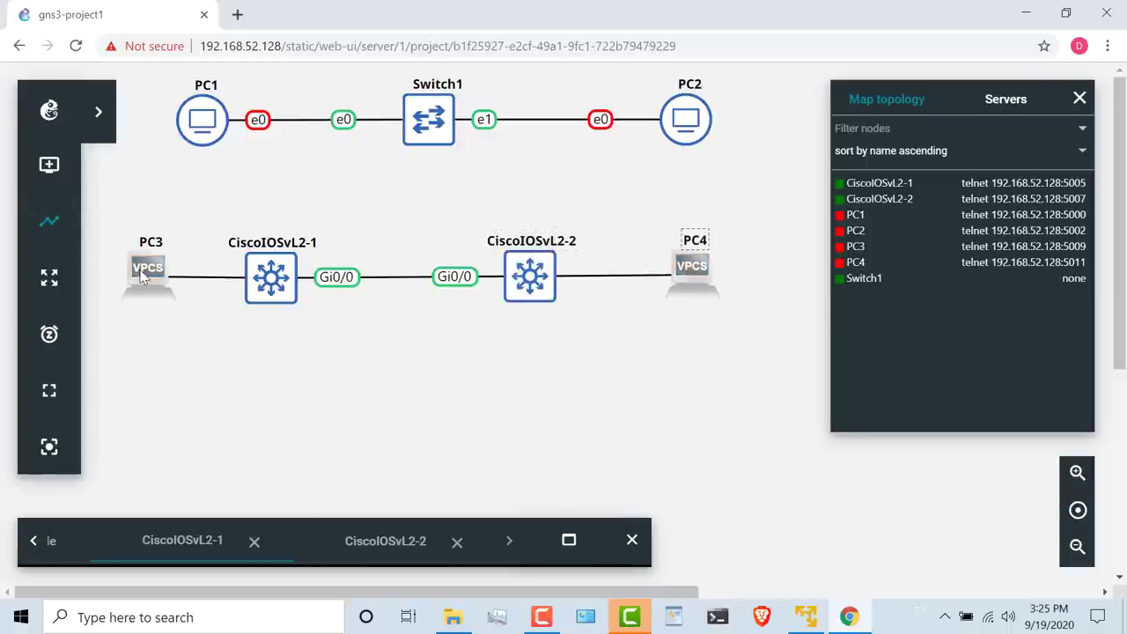
Step: Change PC3's symbol to the round computer-monitor icon
right_click(143, 274)
click(188, 359)
click(289, 234)
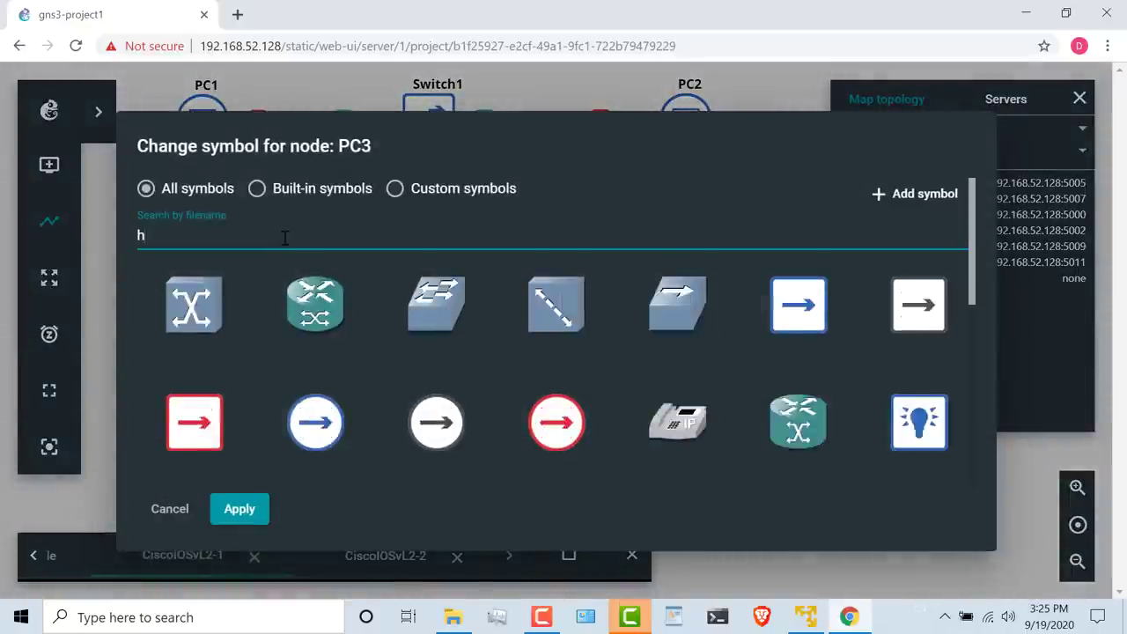
text(hos)
key(BackSpace)
key(BackSpace)
key(BackSpace)
scroll(685, 298, down, 3)
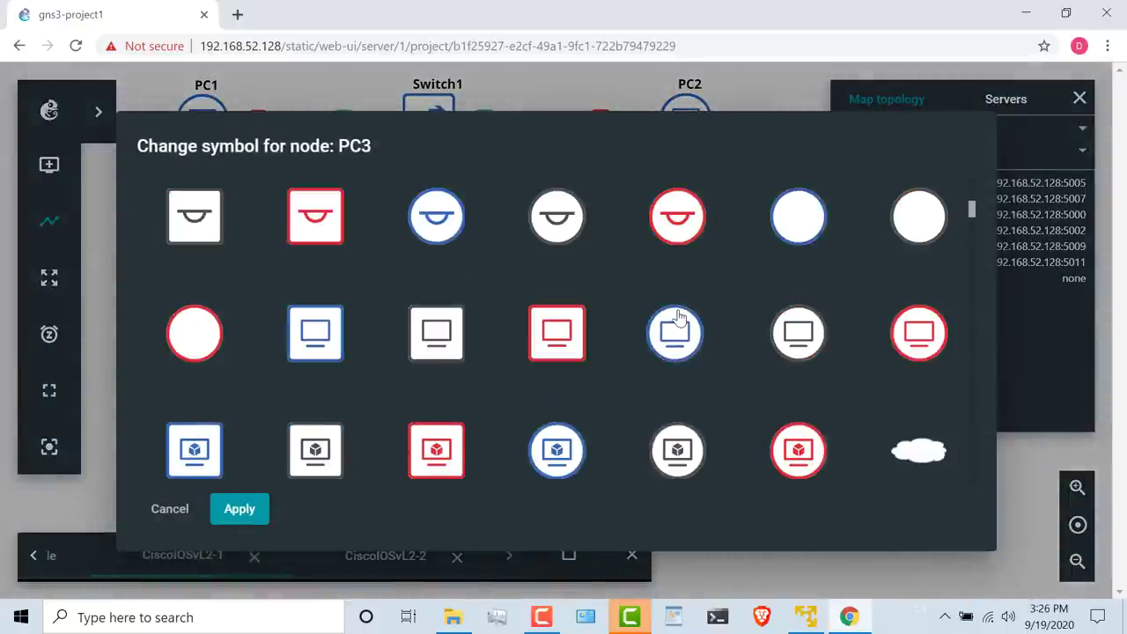
scroll(511, 427, up, 3)
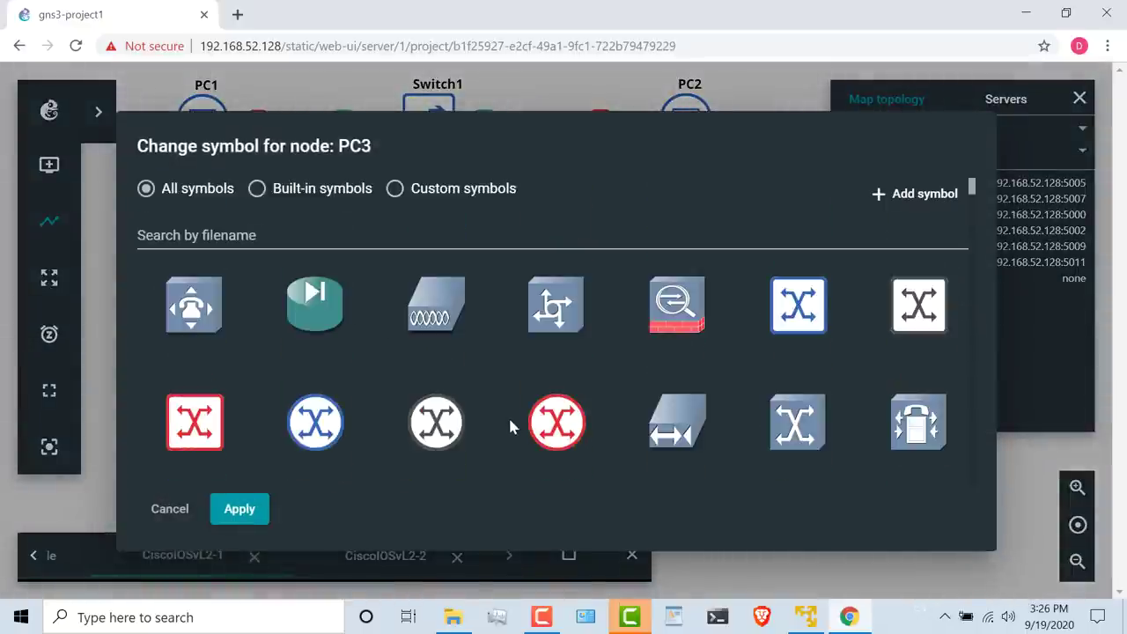
click(238, 509)
Step: Change PC4's symbol to the same round computer-monitor icon
right_click(695, 266)
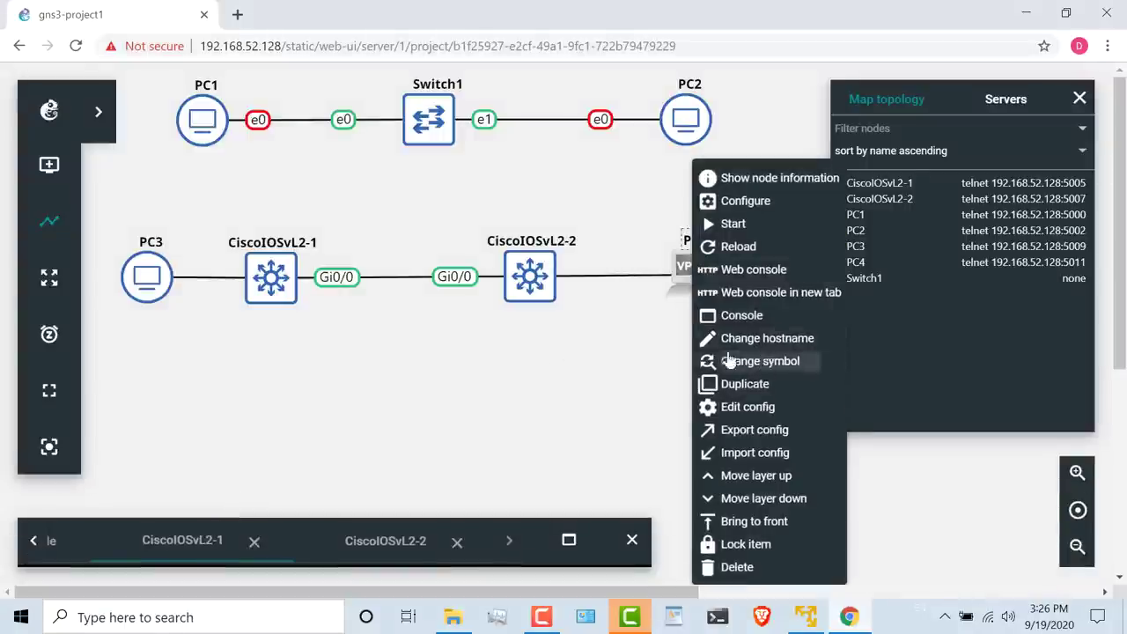
click(760, 361)
scroll(475, 353, down, 5)
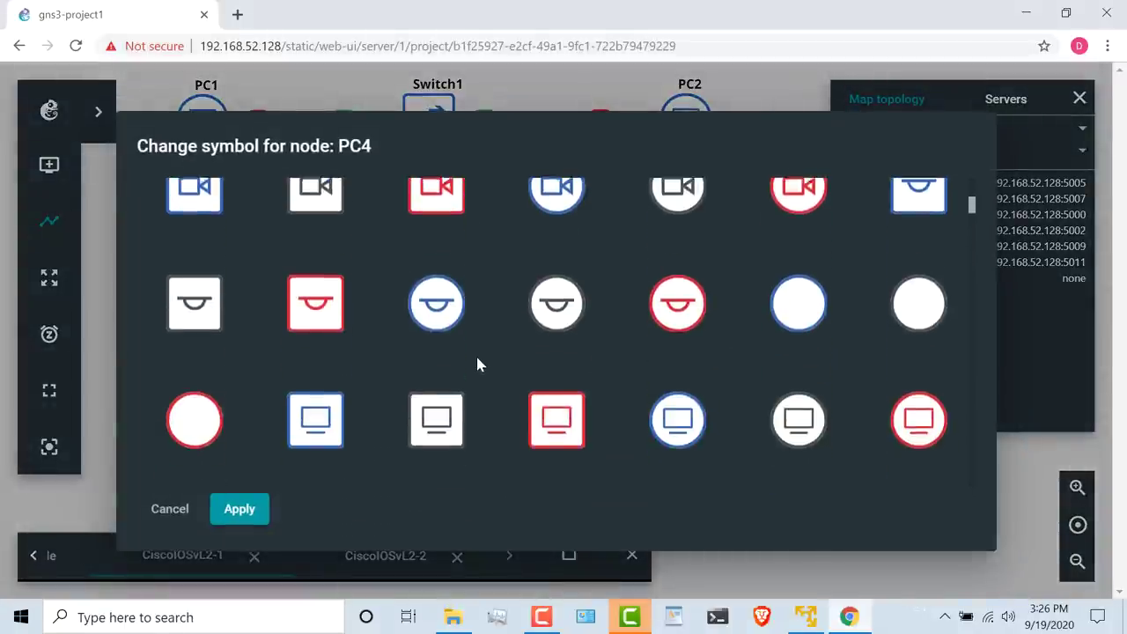
scroll(478, 363, down, 1)
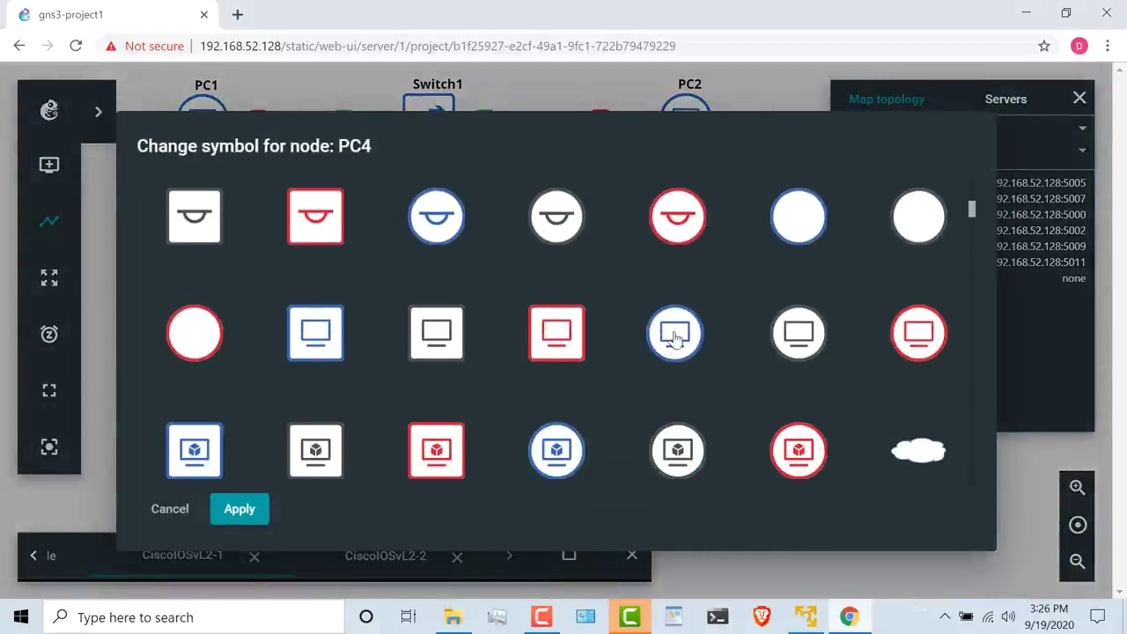
click(238, 509)
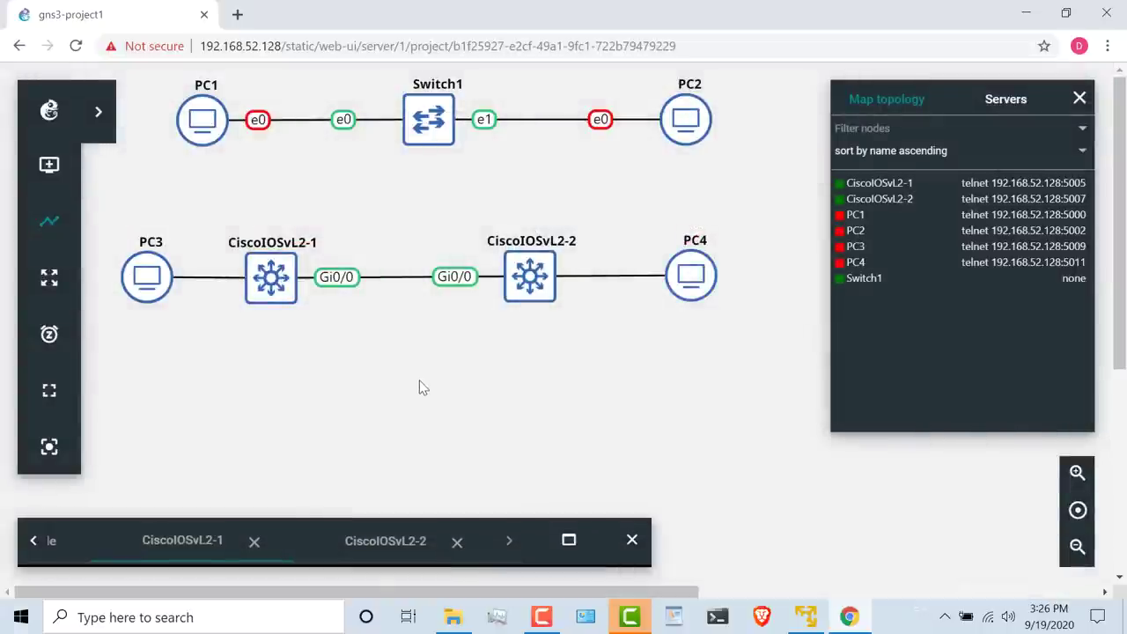
Step: Expand the console panel and show CiscoIOSvL2-1's boot log with link-state messages
click(186, 542)
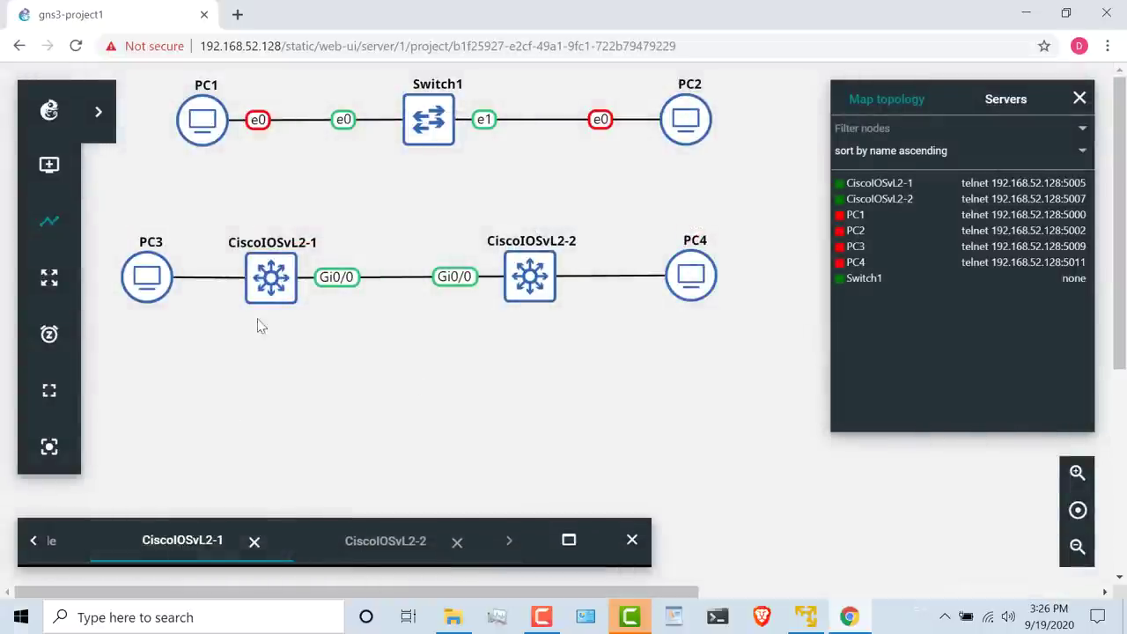
click(570, 541)
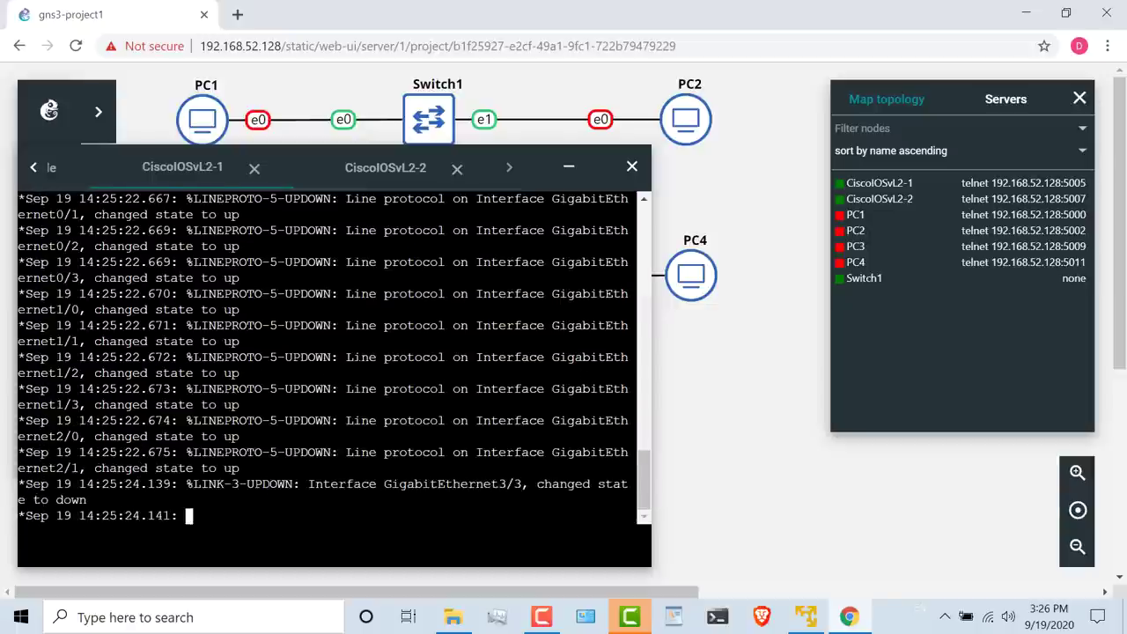
click(380, 167)
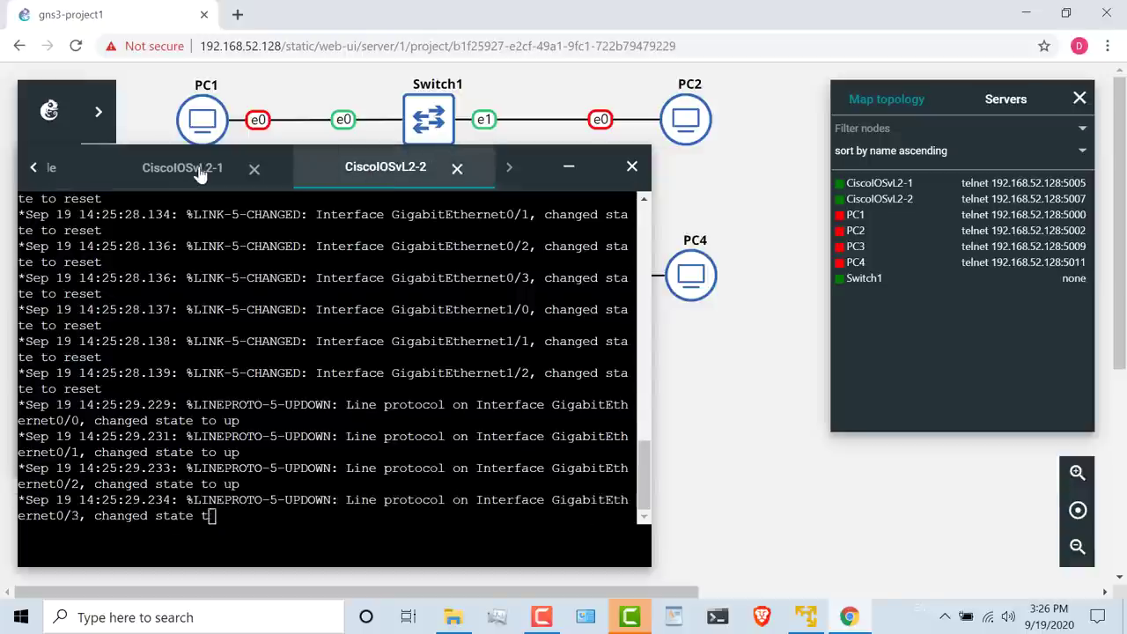
click(198, 171)
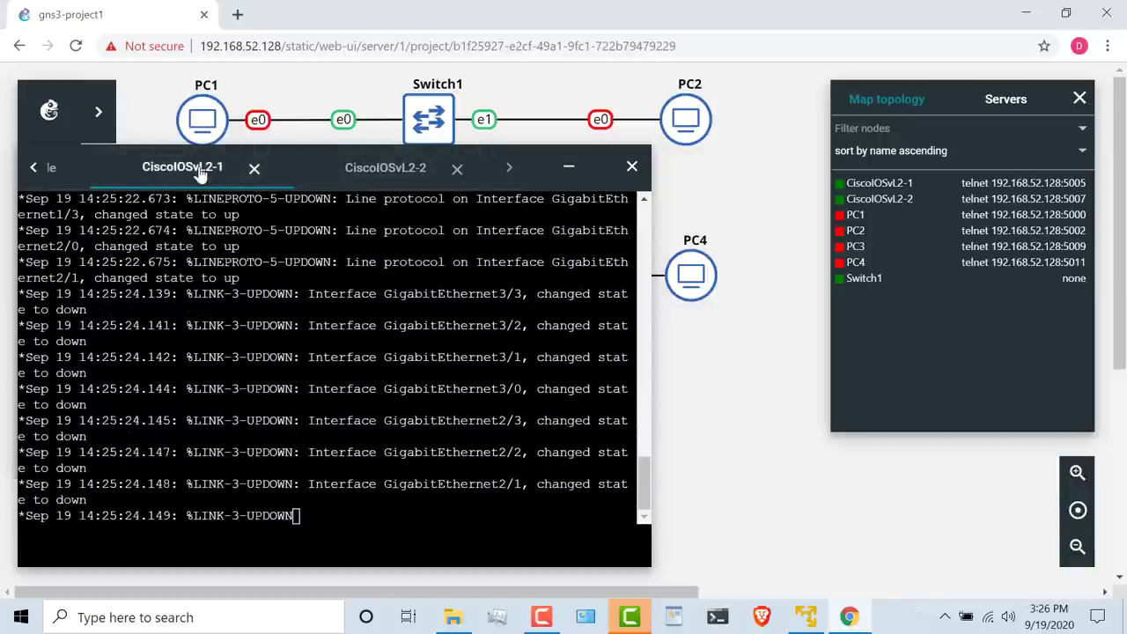
click(806, 617)
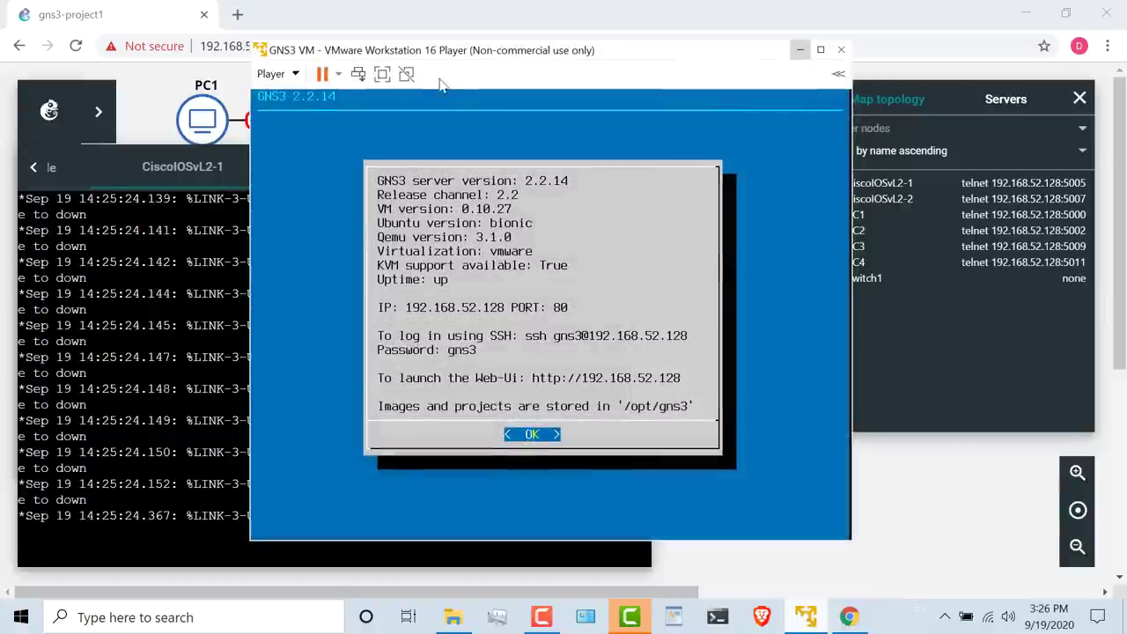
click(273, 74)
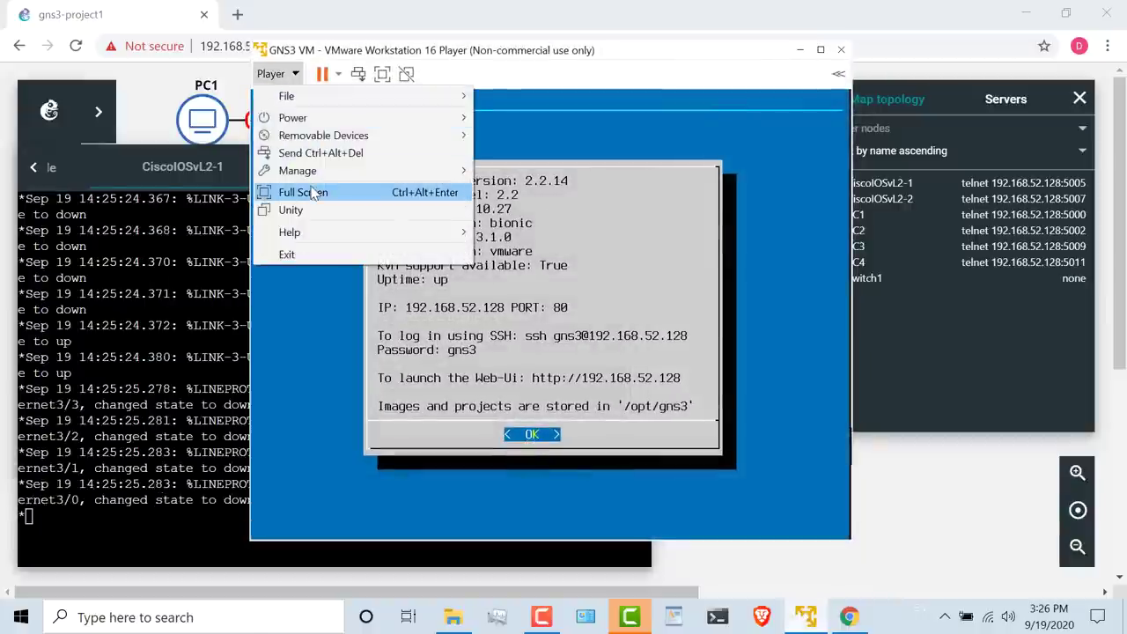
mouse_move(310, 178)
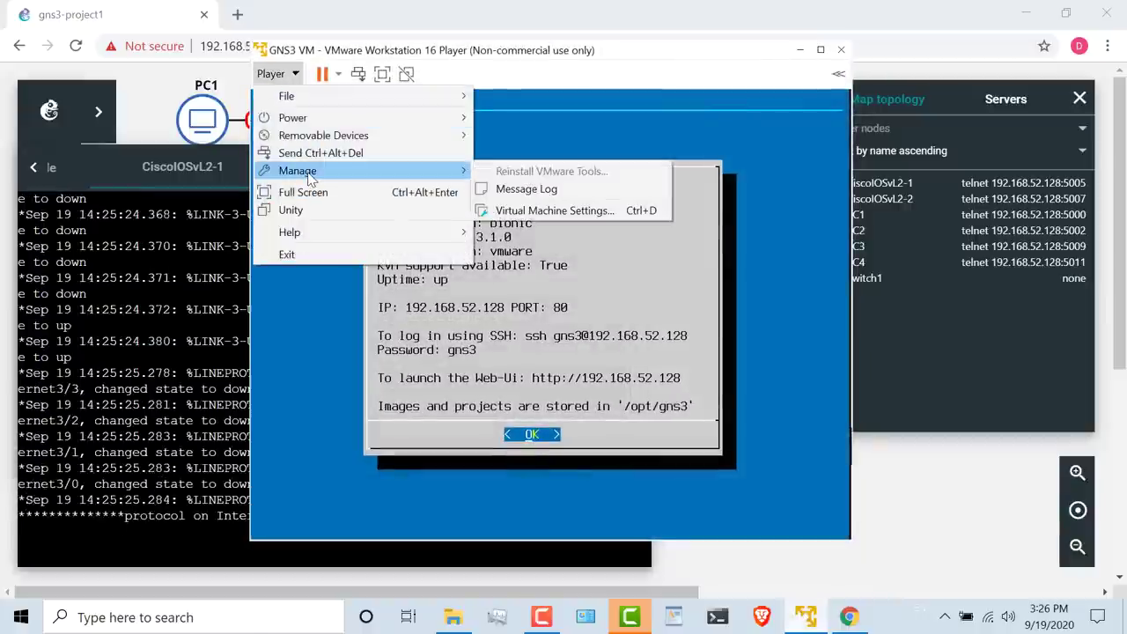
click(579, 211)
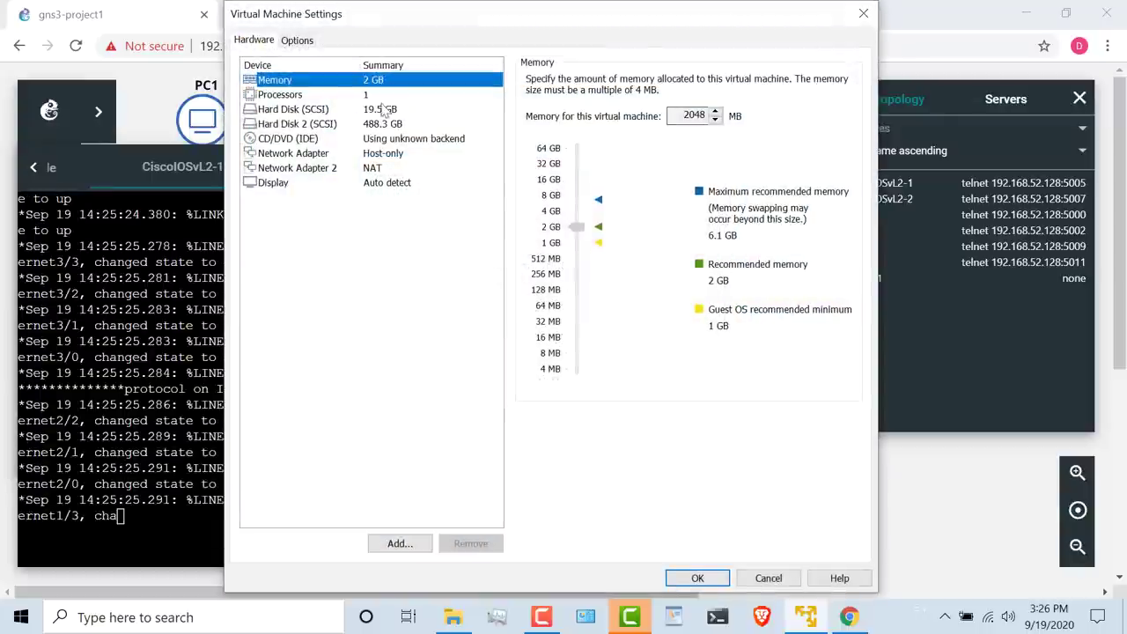
click(376, 97)
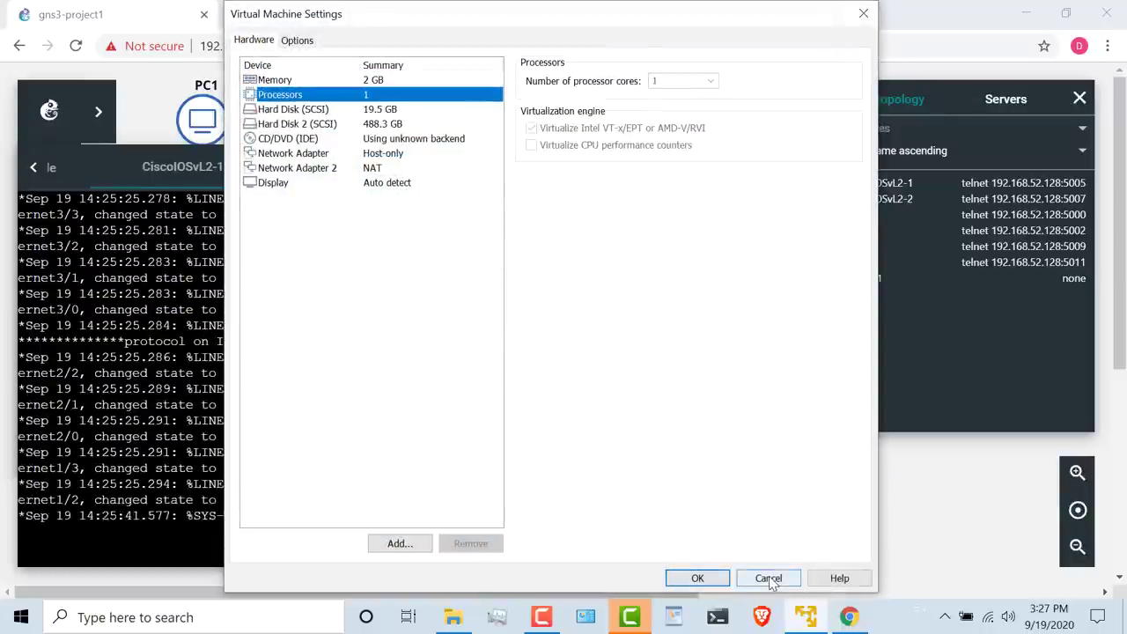
click(767, 578)
click(719, 563)
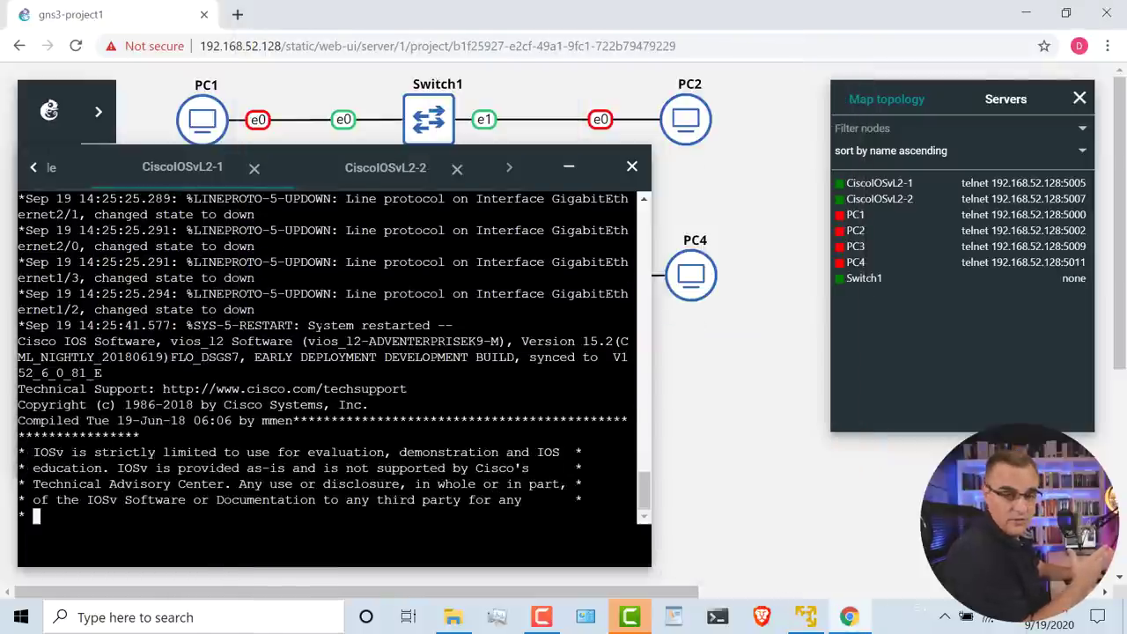
Step: On CiscoIOSvL2-1 run en, conf t and hostname S1
click(384, 167)
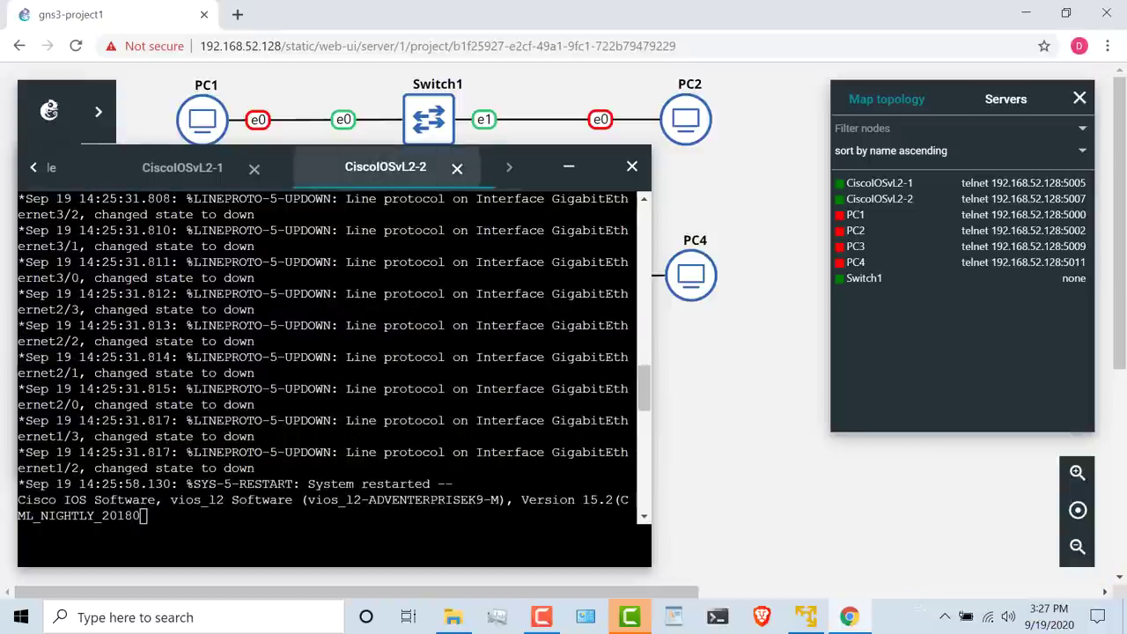
click(182, 167)
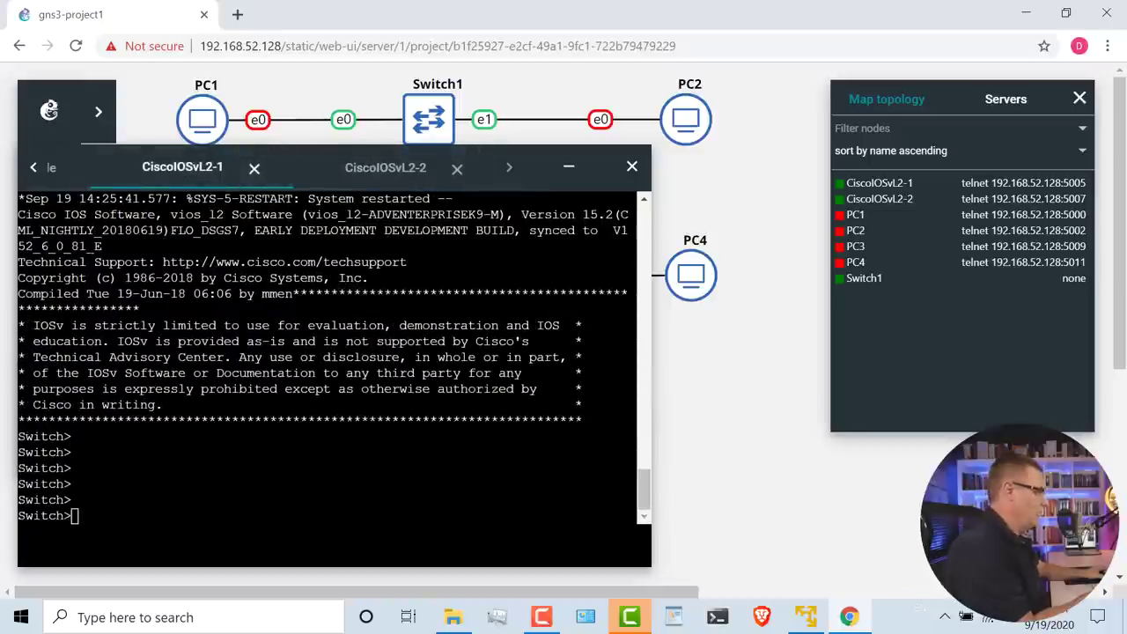
key(Return)
key(Return)
key(Return)
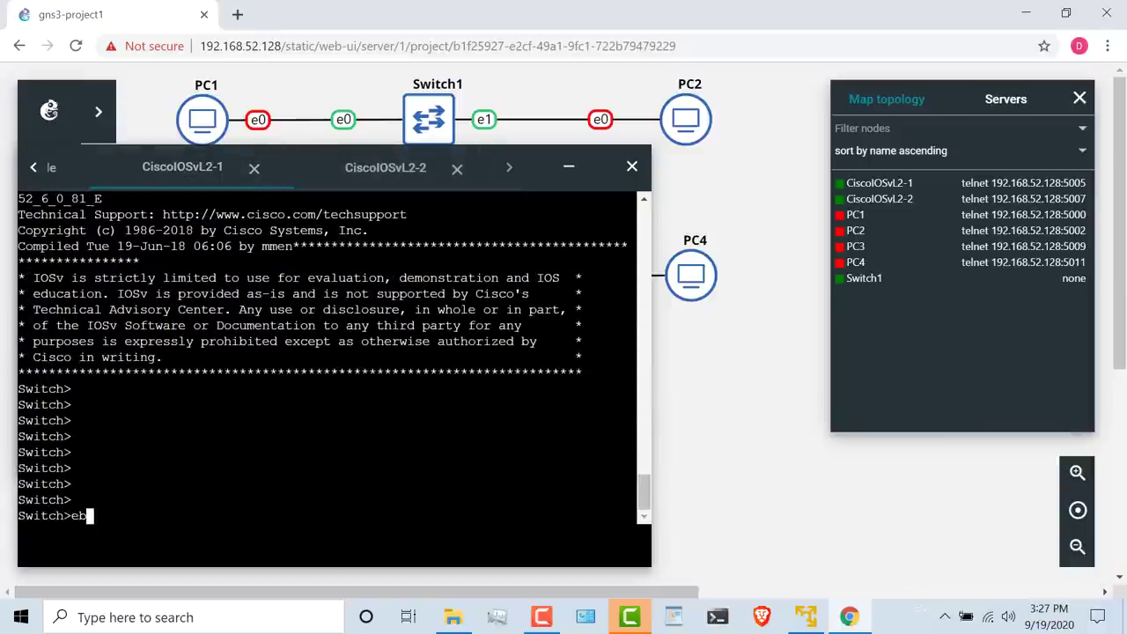
text(eb)
key(BackSpace)
text(n)
key(Return)
text(conf t)
key(Return)
text(host S1)
key(Return)
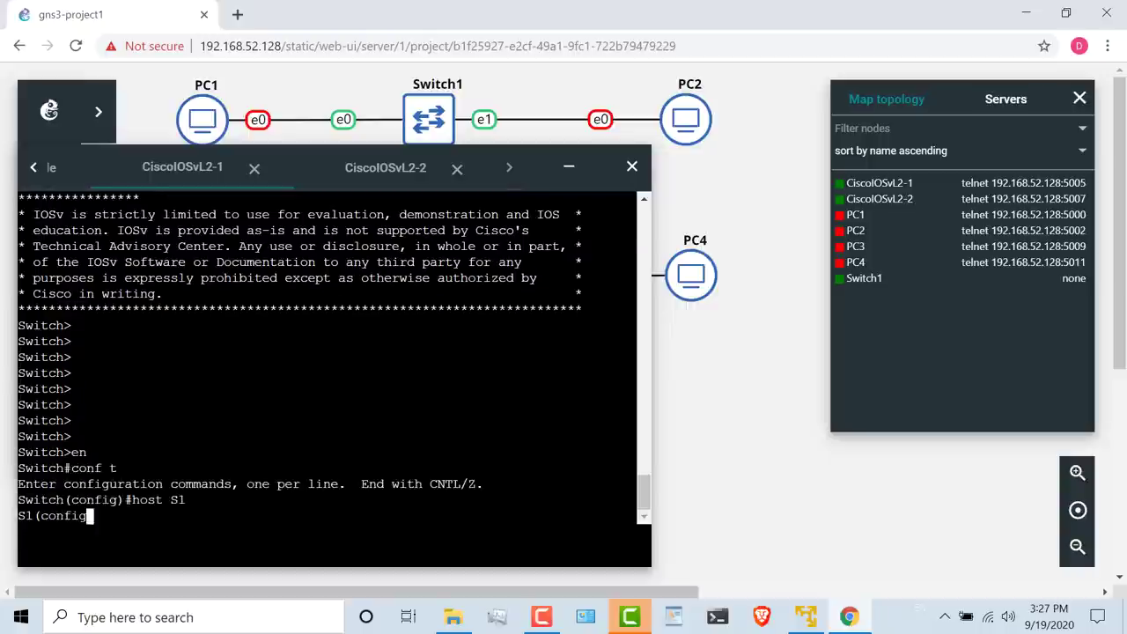
key(Return)
Step: On CiscoIOSvL2-2 run en, conf t and hostname S2
click(366, 175)
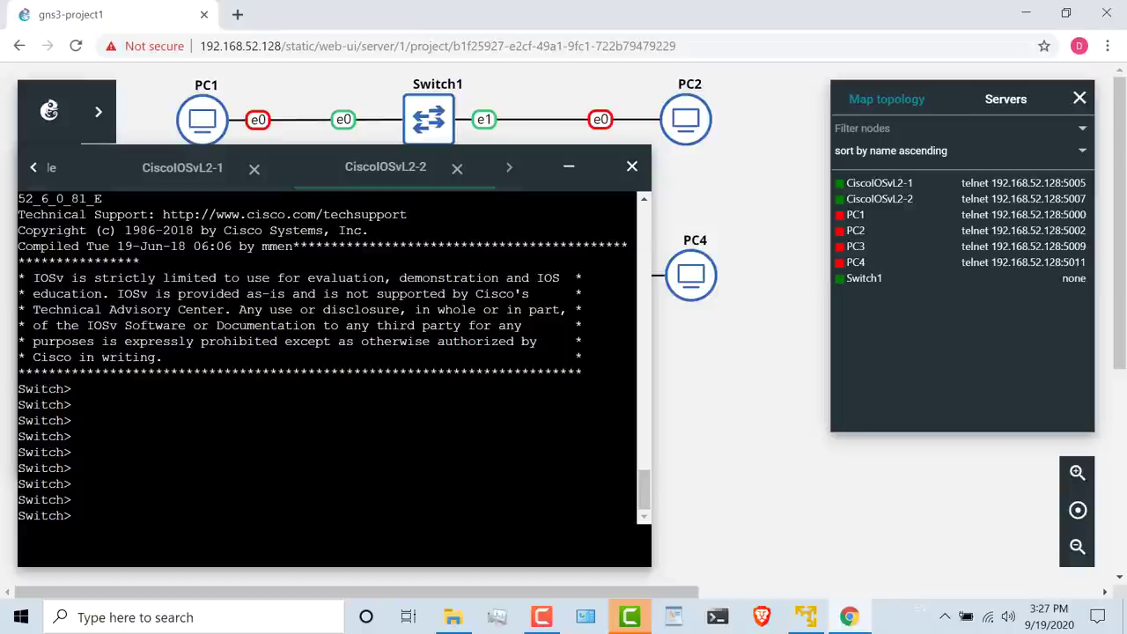
text(en)
key(Return)
text(conf t)
key(Return)
text(host S2)
key(Return)
Step: Enable S2's Vlan1 with ip address 10.1.1.252 255.255.255.0, then end
text(int lvan 1)
key(Return)
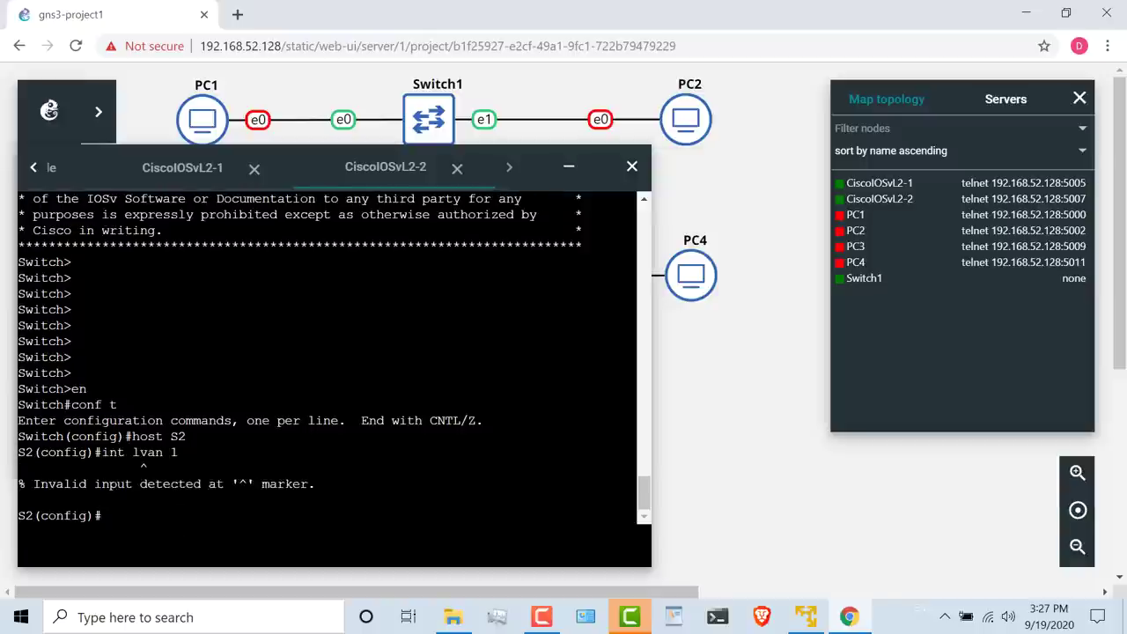
text(int vlan 1)
key(Return)
text(no shut)
key(Return)
text(ip add)
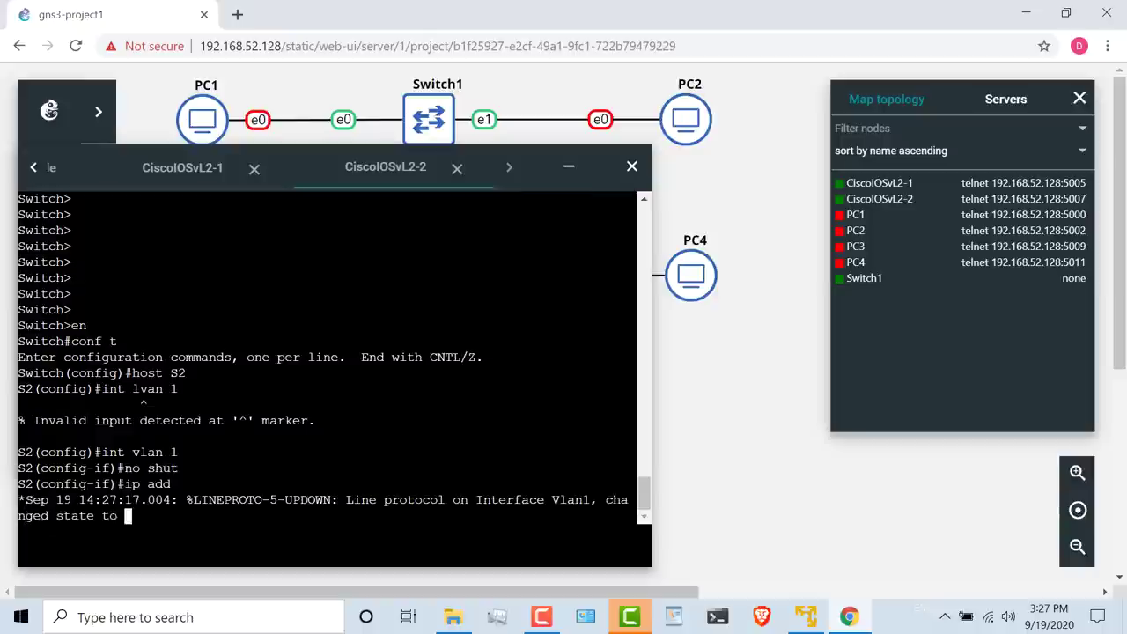
text(ress 10.1.1.252 255.255.255.0)
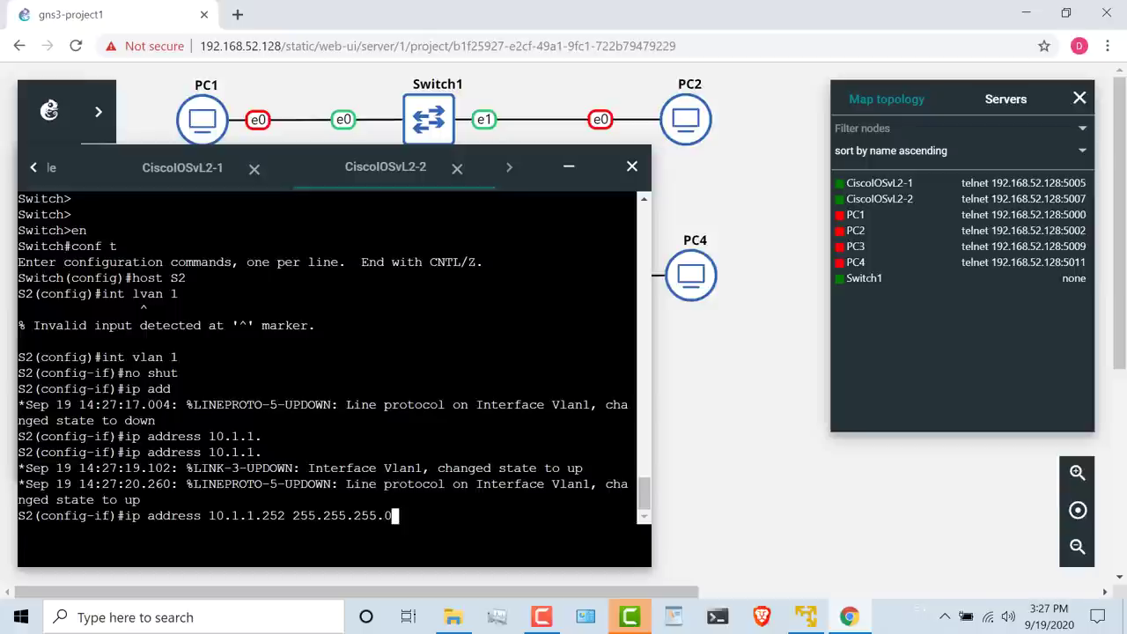
key(Return)
text(end)
key(Return)
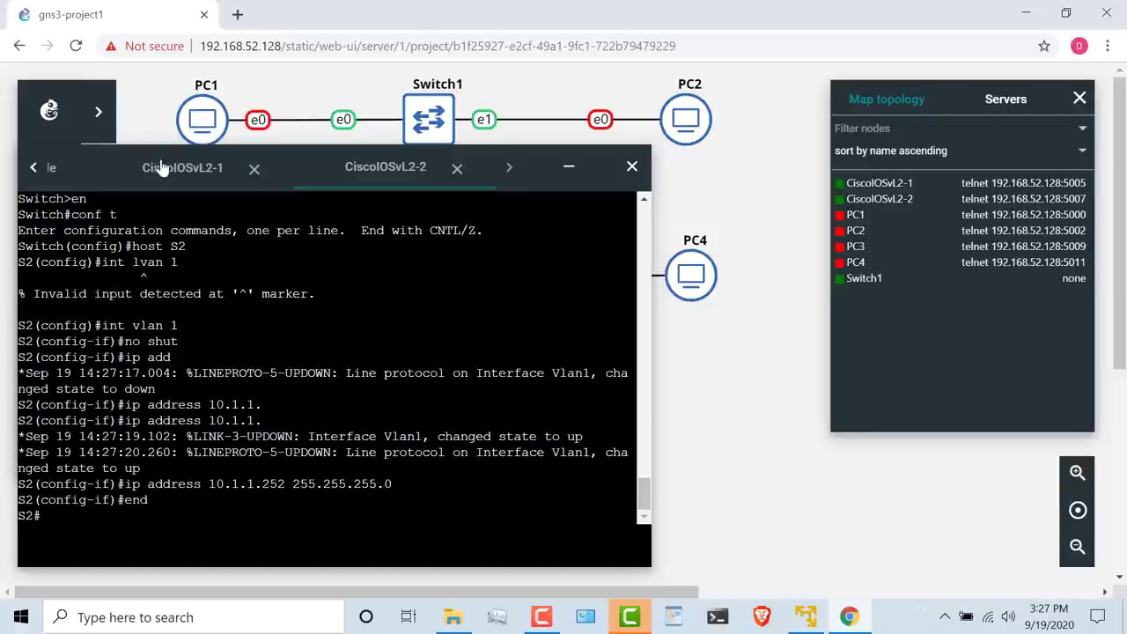
Step: Enable S1's Vlan1 with ip address 10.1.1.251 255.255.255.0, then end
click(161, 169)
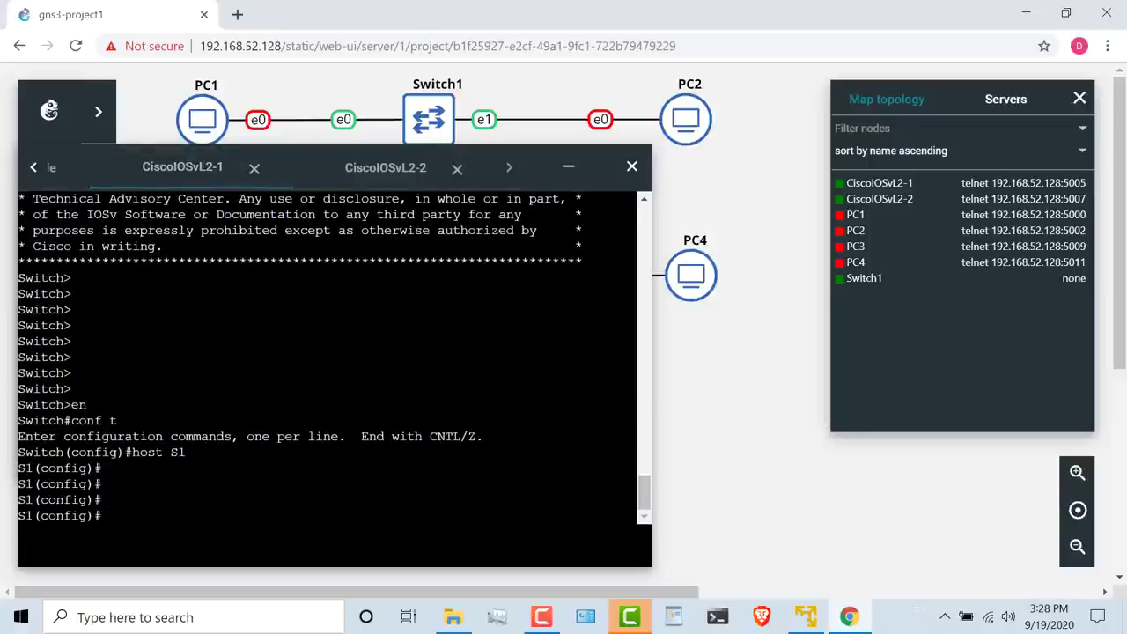
text(int vlan 1)
key(Return)
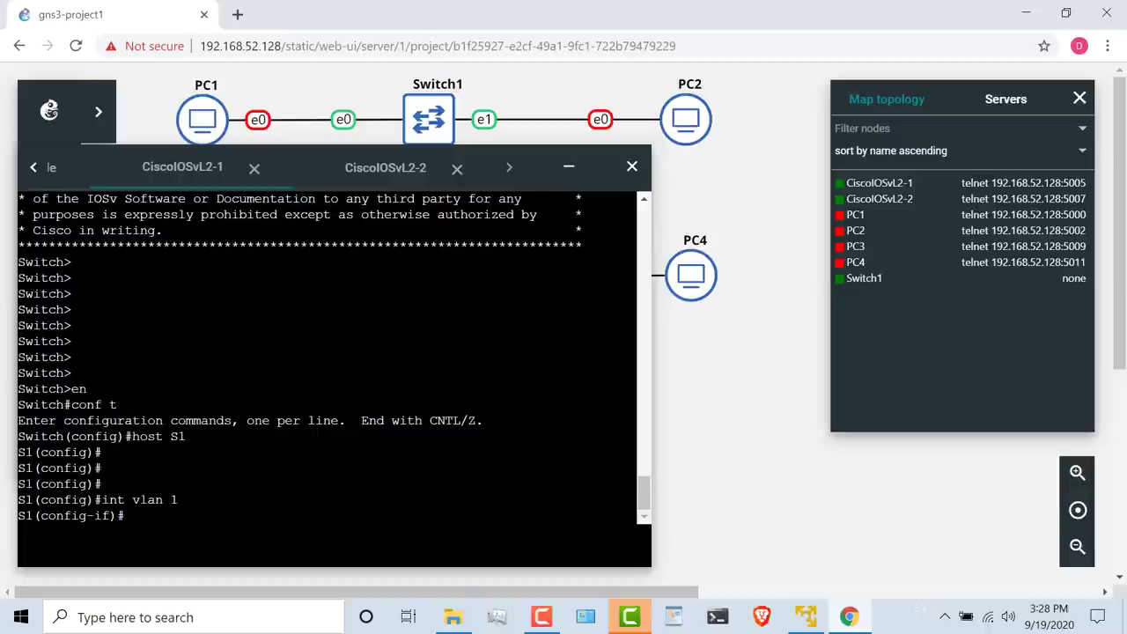
text(no shut)
key(Return)
text(ip add)
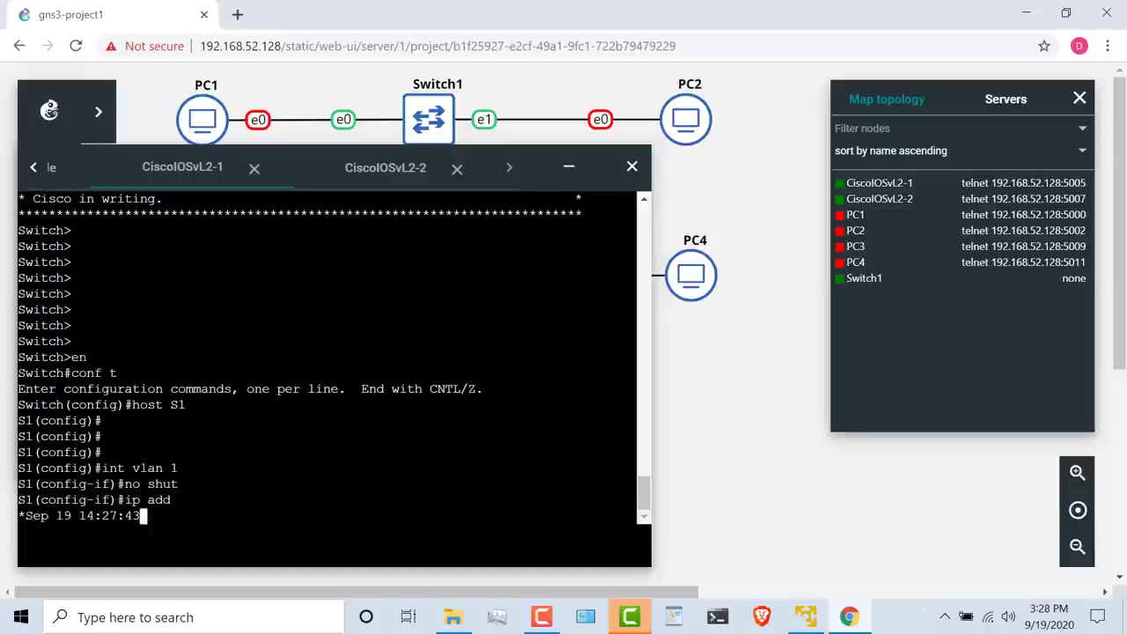
text(ress 10.1.1.251 255.255.25.)
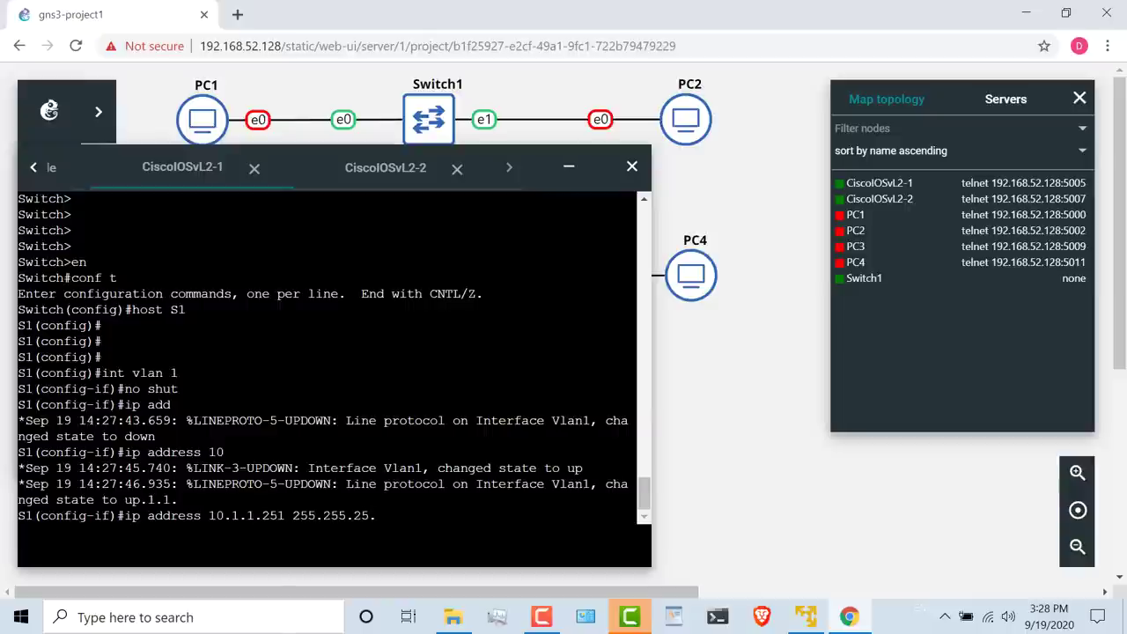
text(5.0)
key(Return)
text(end)
key(Return)
Step: Ping S2 at 10.1.1.252 from S1 twice
text(ping 10.1.1)
key(BackSpace)
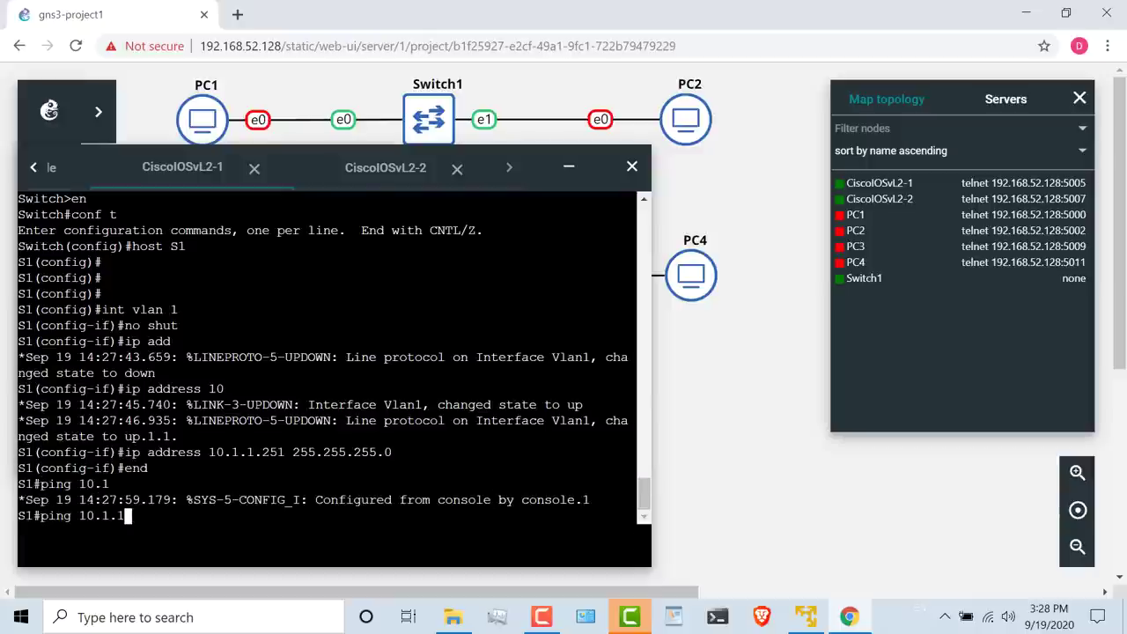
text(1.252)
key(Return)
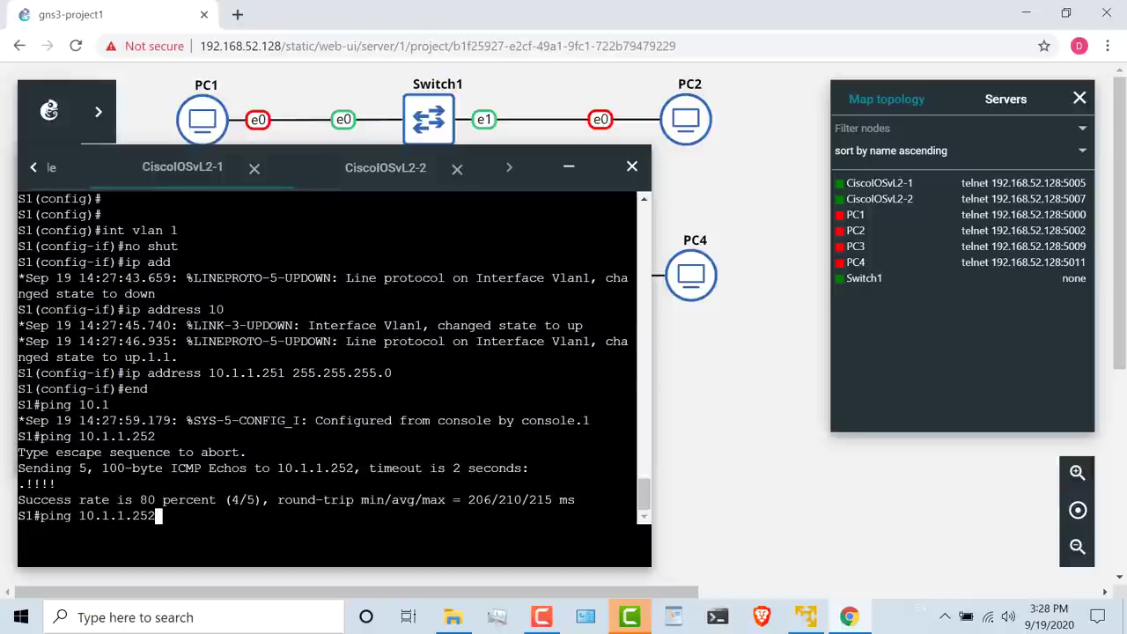
key(Return)
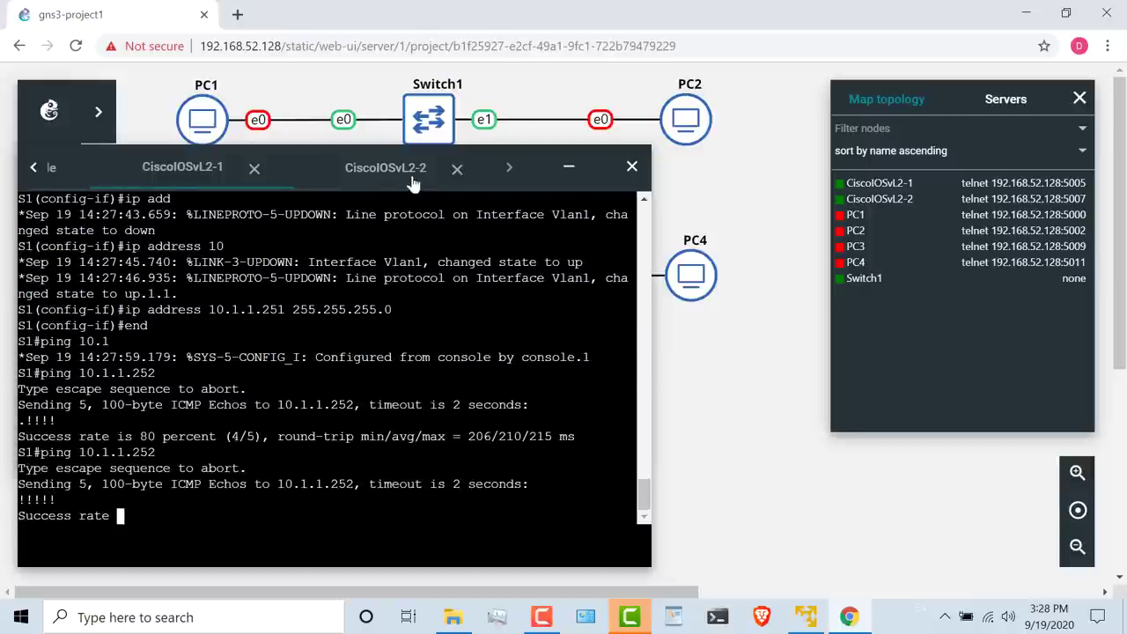
Step: Ping S1 at 10.1.1.251 from S2 (5/5 success), then minimise the console panel
click(413, 174)
key(Return)
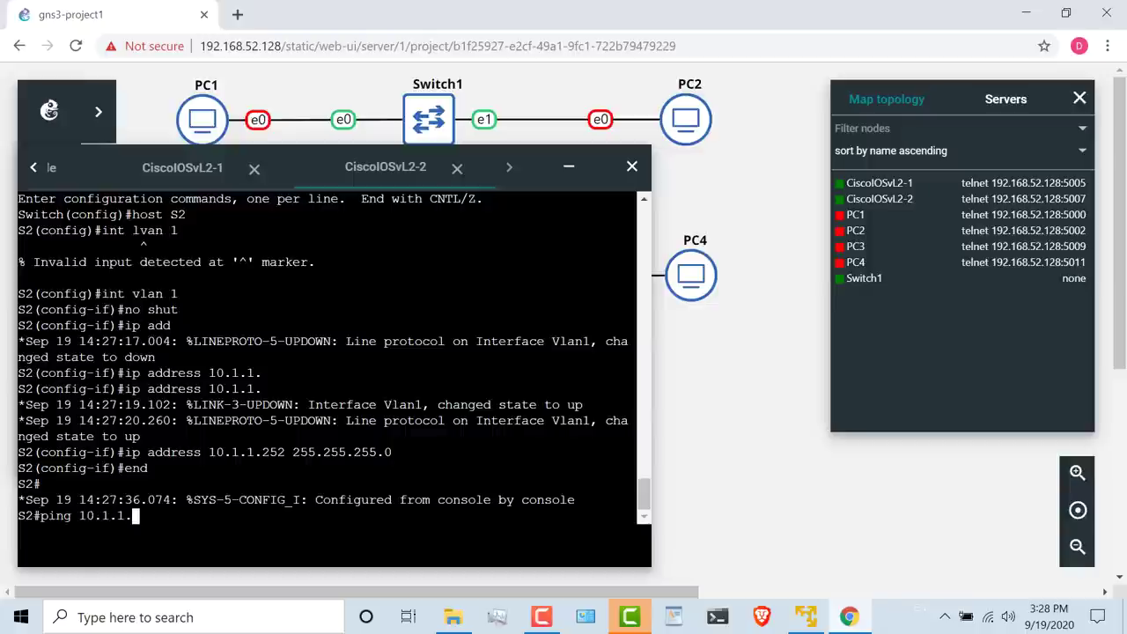
text(ping 10.1.1.251)
key(Return)
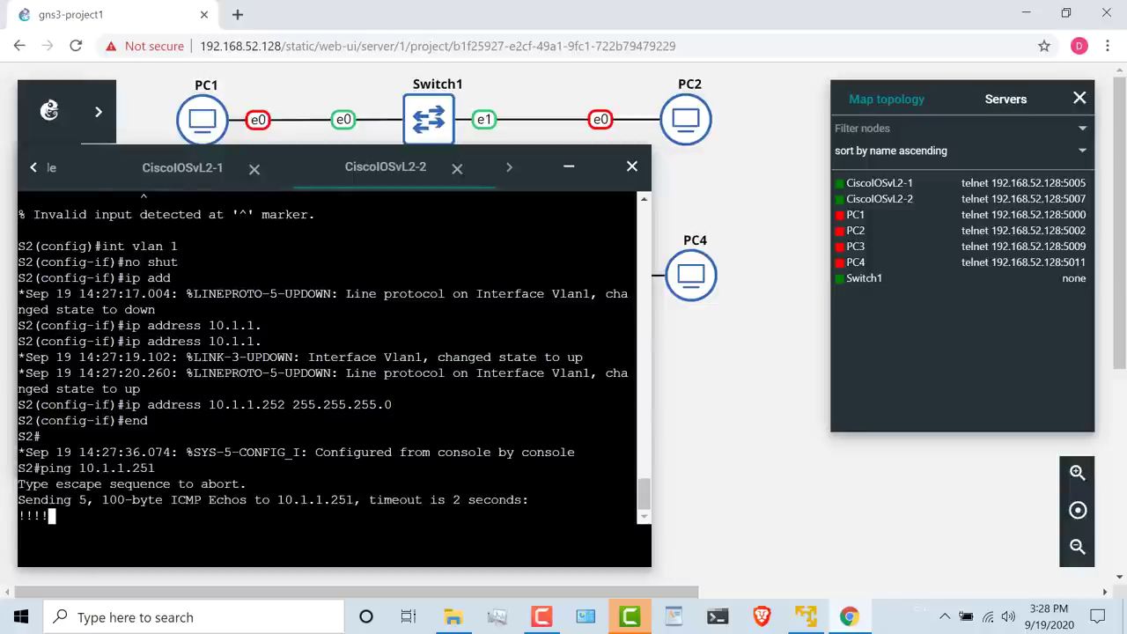
click(568, 168)
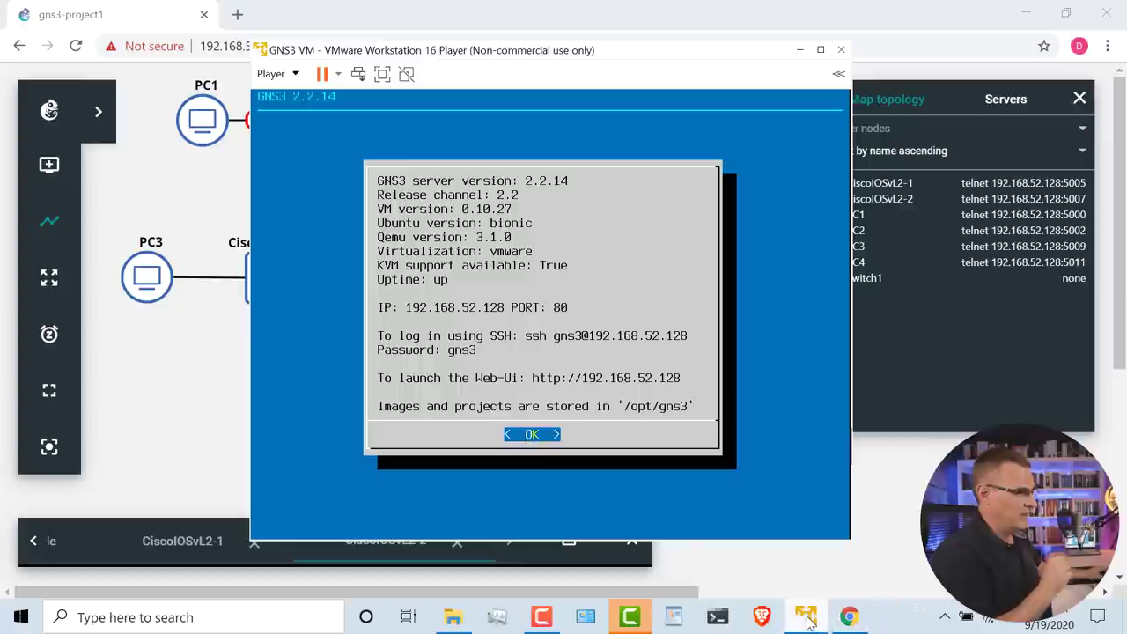
Step: Visit the GNS3 VM window, return to the browser, and open PC4's actions menu
click(805, 616)
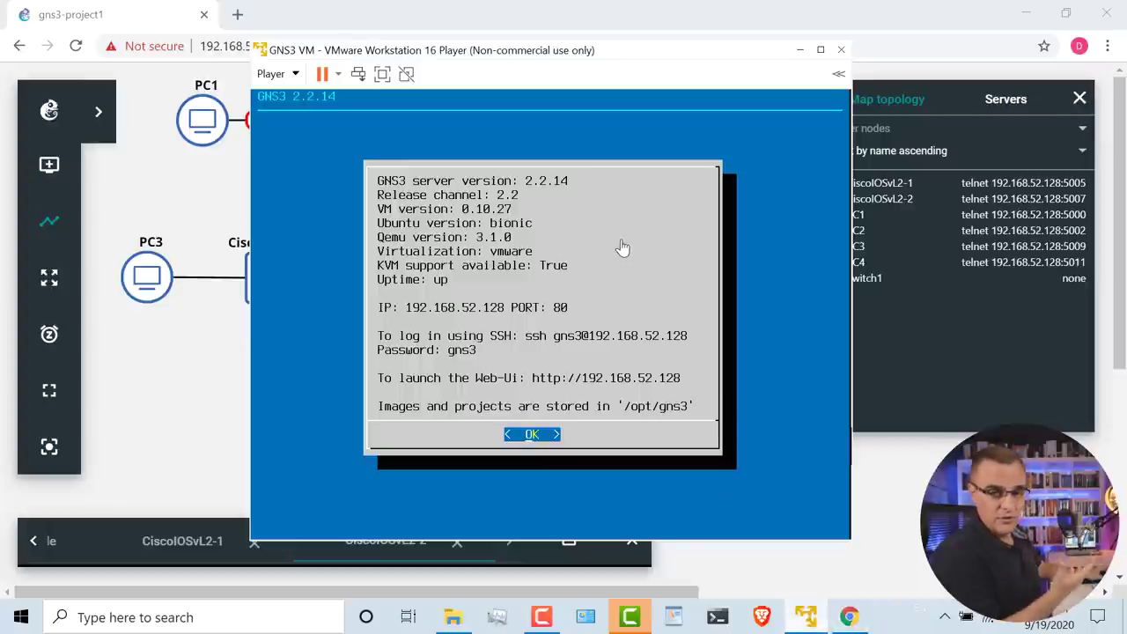
click(567, 22)
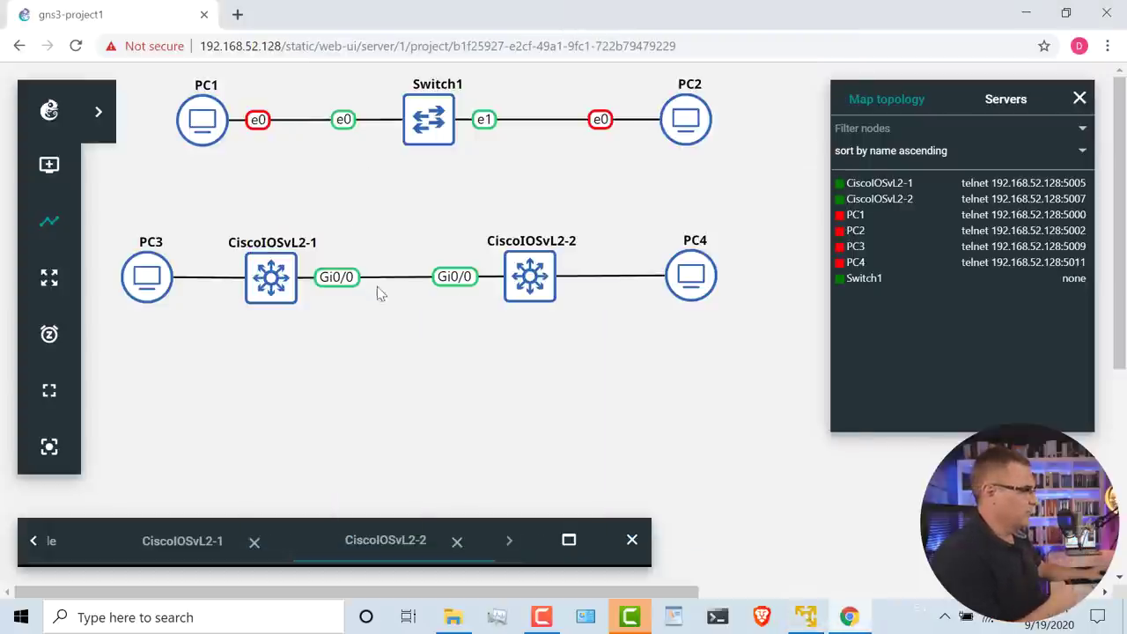
right_click(678, 285)
Step: Open CiscoIOSvL2-2's console at the S2# prompt and float it as a separate window over the map's right side
click(678, 285)
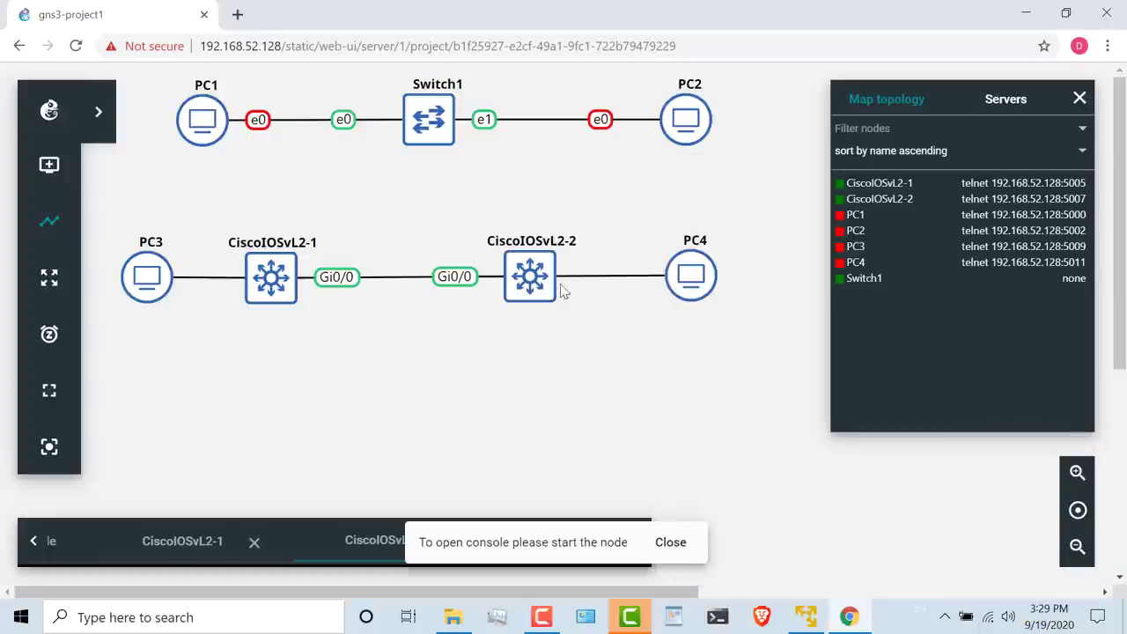
right_click(534, 281)
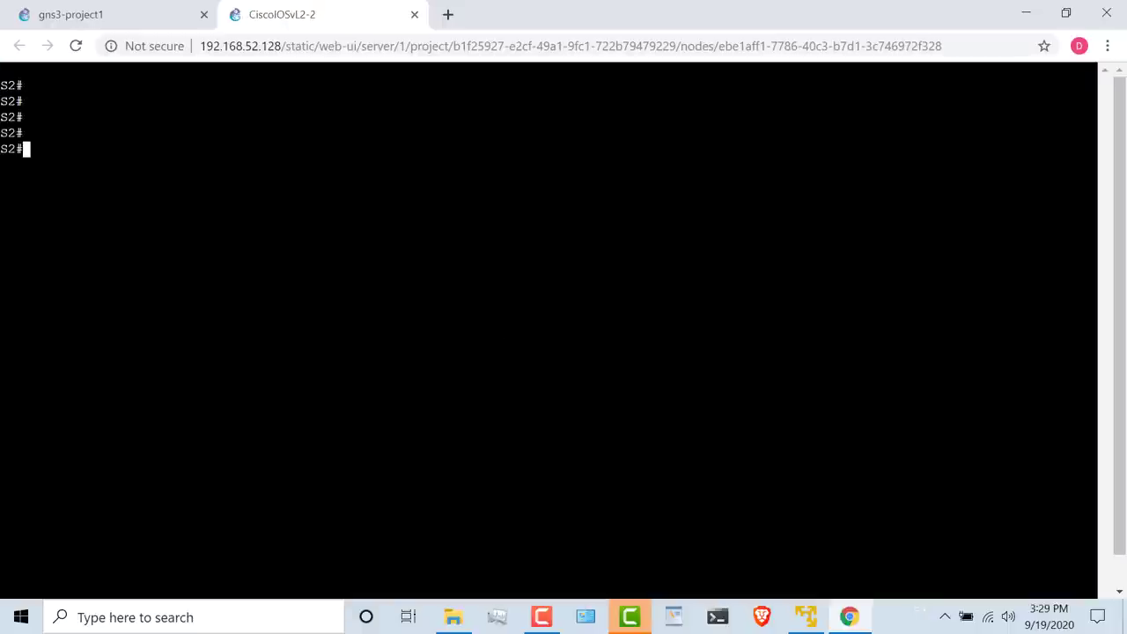
key(Return)
key(Return)
key(Return)
key(Return)
key(Return)
drag(302, 18, 477, 158)
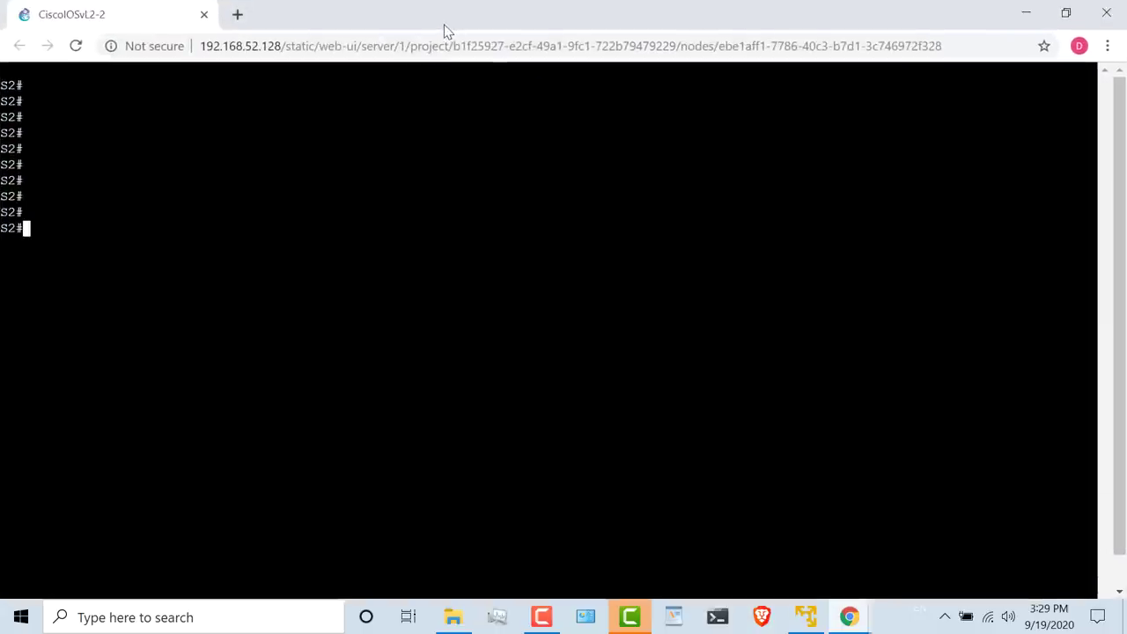
double_click(444, 25)
drag(720, 222, 868, 235)
key(Return)
key(Return)
key(Return)
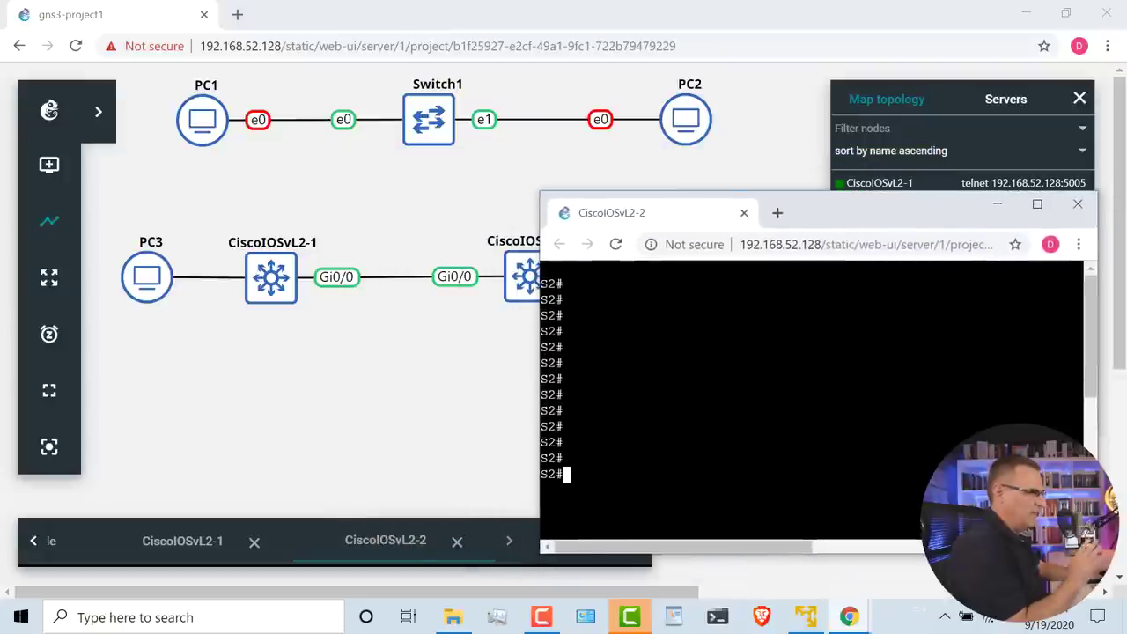